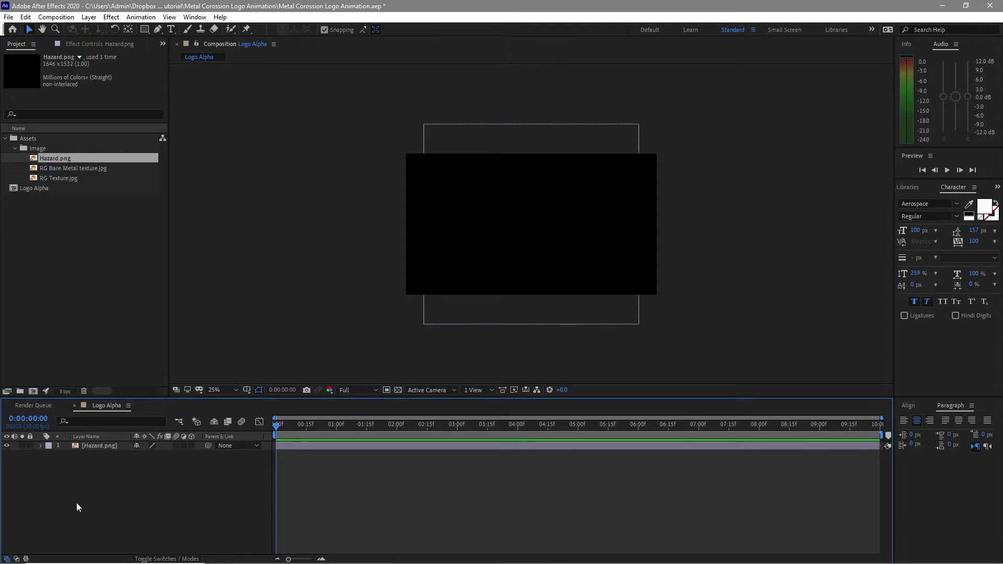
# - Apply a Fill effect to the Hazard.png layer and set its color to white (FFFFFF)
pyautogui.click(111, 17)
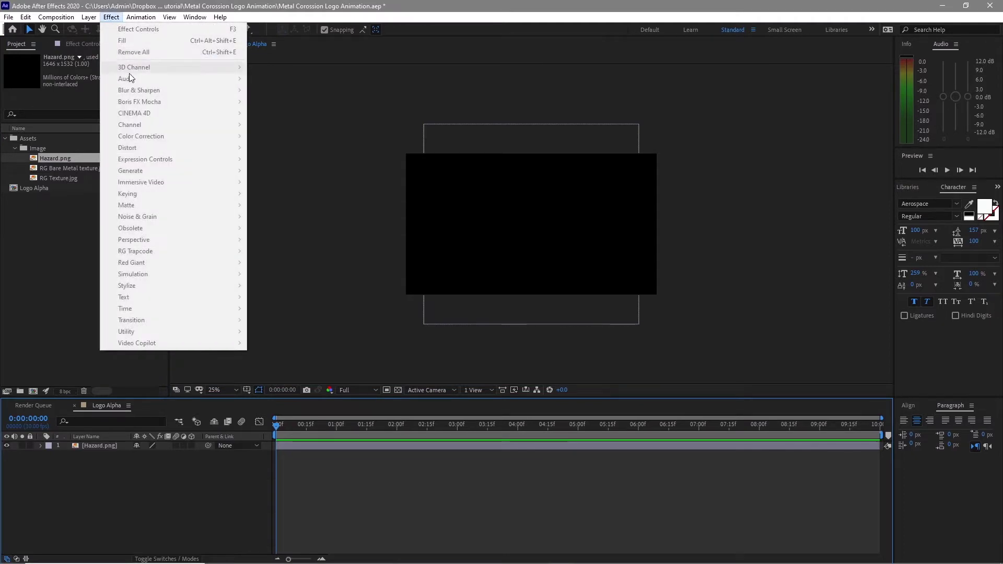
pyautogui.moveTo(181, 171)
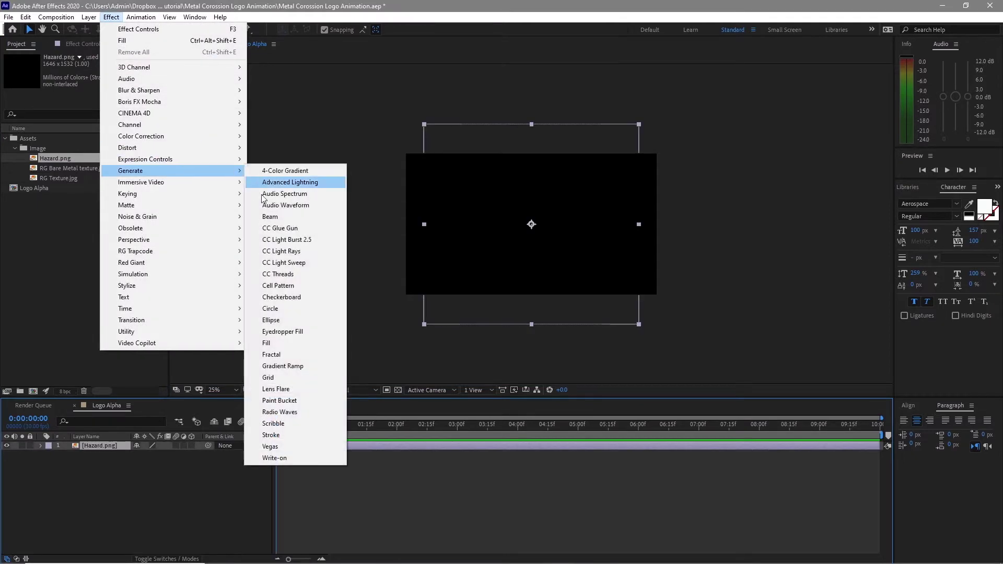
pyautogui.click(301, 343)
pyautogui.click(98, 93)
pyautogui.moveTo(679, 339); pyautogui.dragTo(647, 330)
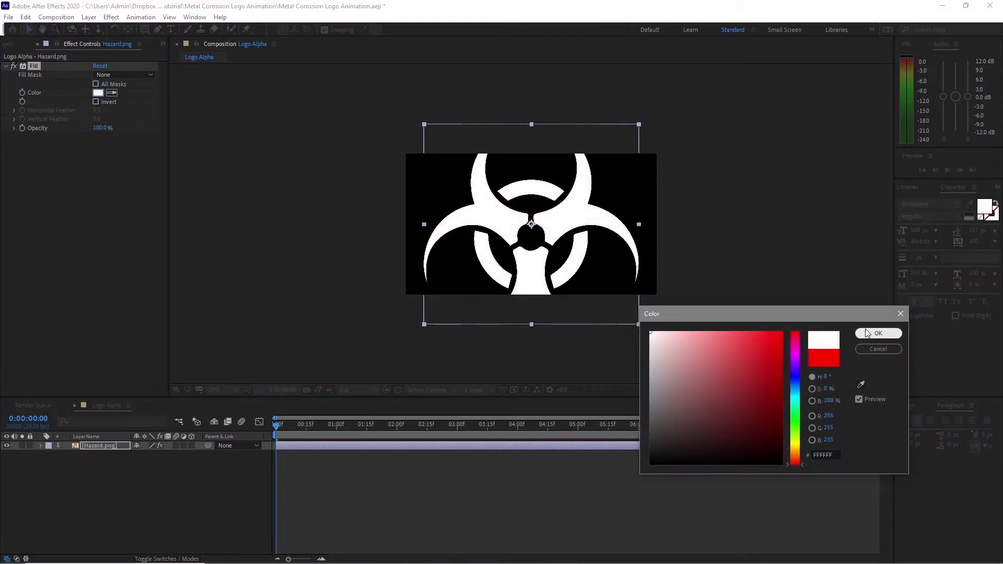
pyautogui.click(867, 333)
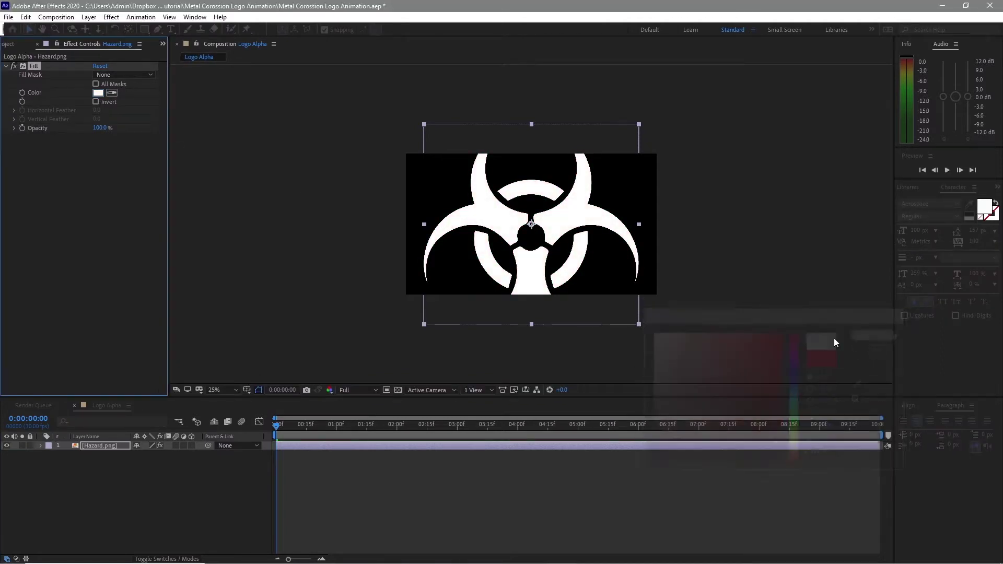
# - Scale the Hazard.png layer to 50%
pyautogui.click(107, 446)
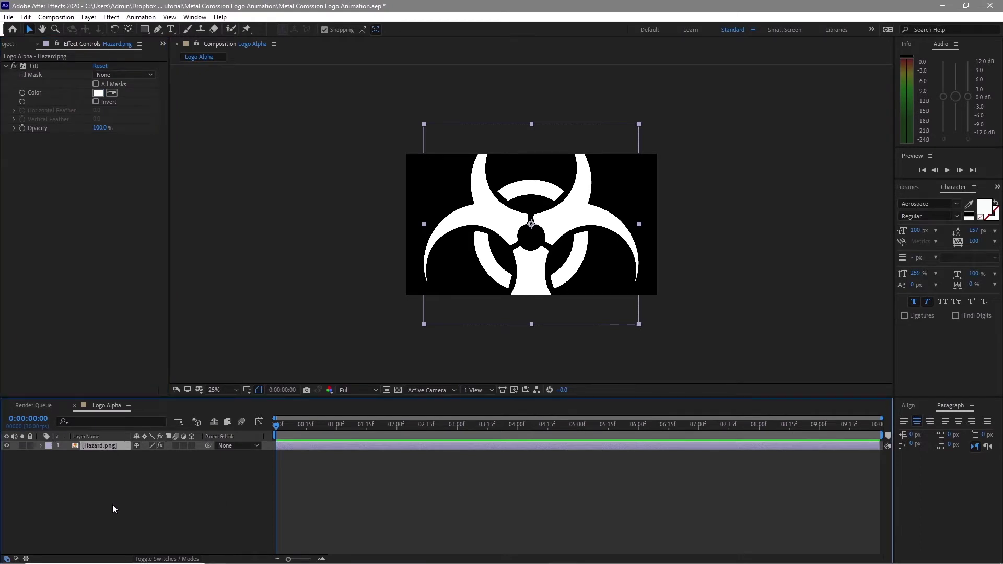
pyautogui.press('s')
pyautogui.click(149, 455)
pyautogui.write('50')
pyautogui.press('Return')
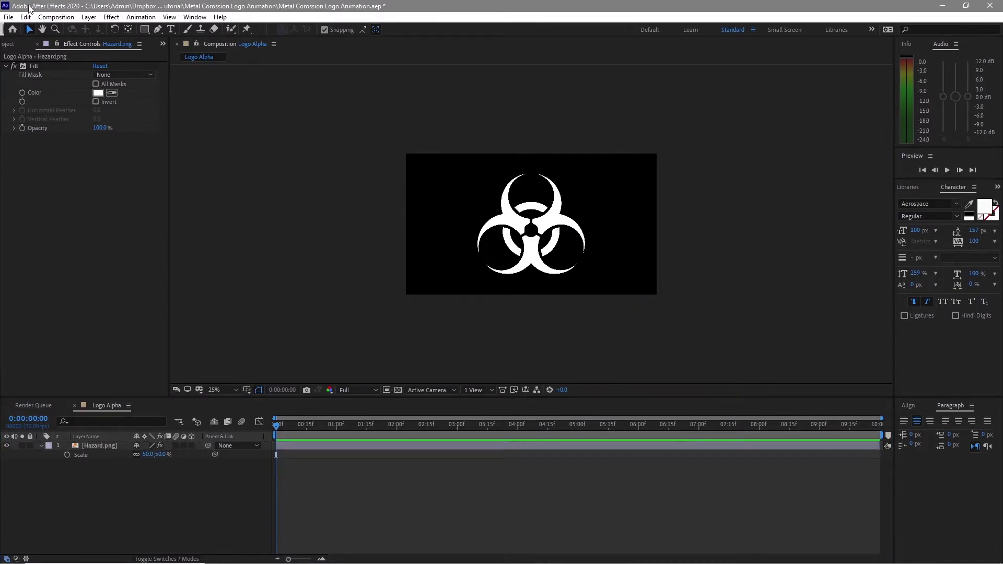
# - Create a new 1920 x 1080 composition named Bevel Alpha
pyautogui.click(56, 16)
pyautogui.click(68, 28)
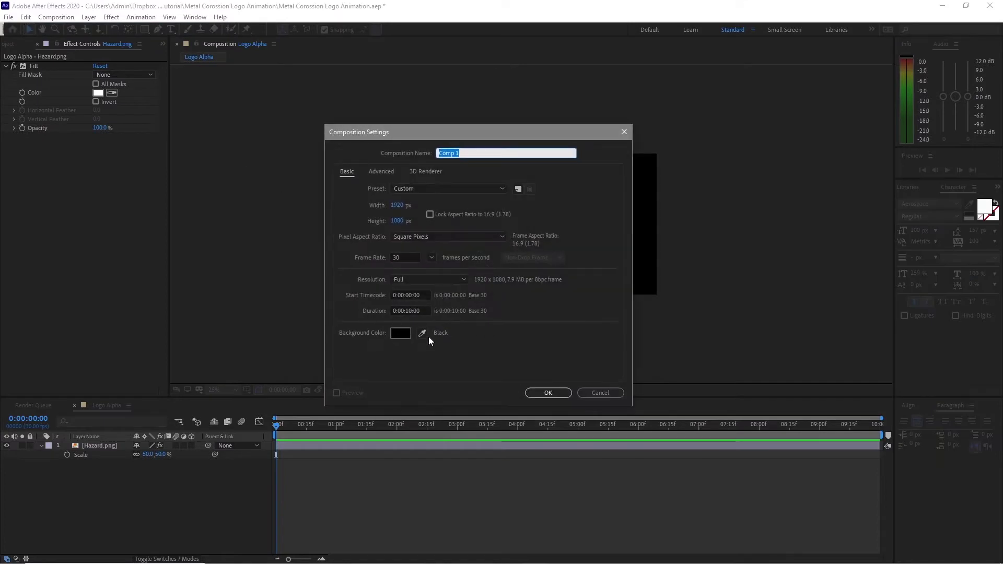
pyautogui.write('Bevel a')
pyautogui.press('BackSpace')
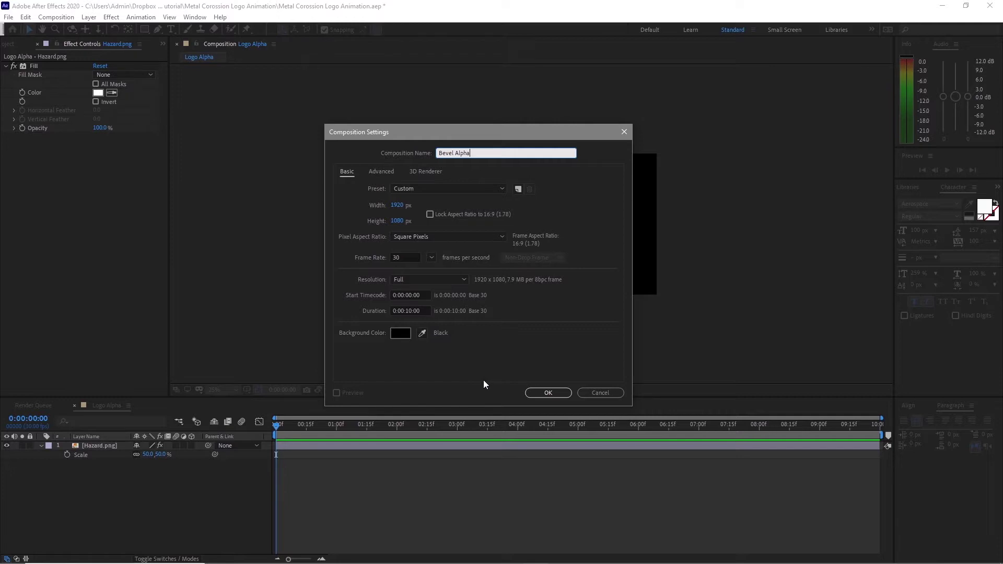
pyautogui.click(528, 395)
# - Add the Logo Alpha composition to the Bevel Alpha timeline and give it an Inner Glow layer style
pyautogui.click(16, 44)
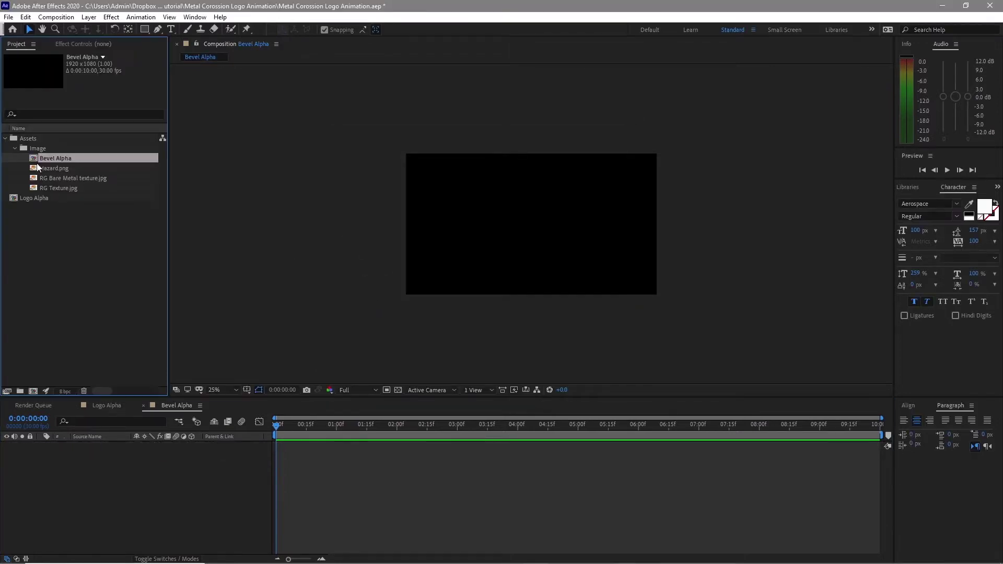
pyautogui.moveTo(53, 198); pyautogui.dragTo(148, 449)
pyautogui.click(89, 17)
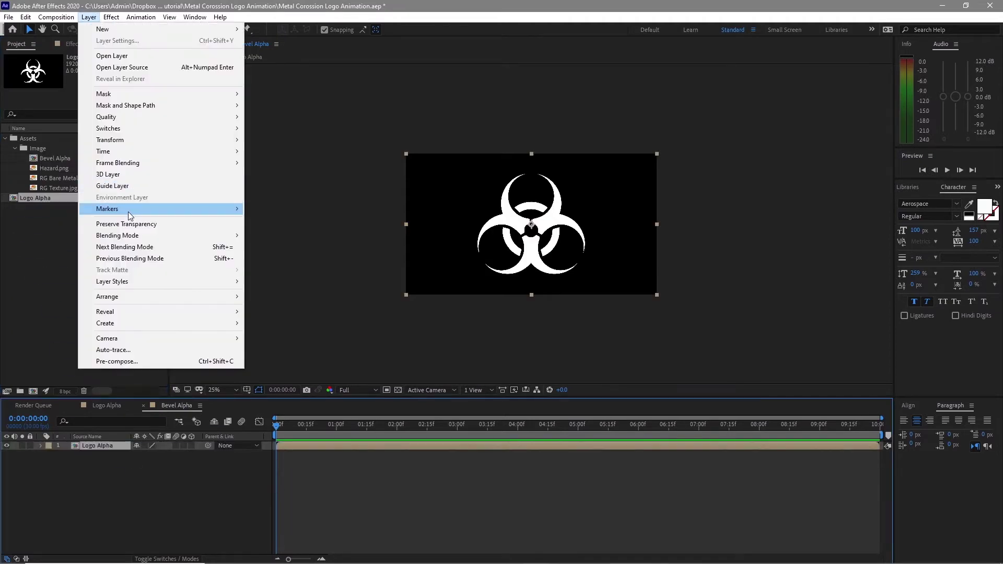
pyautogui.moveTo(230, 282)
pyautogui.click(292, 355)
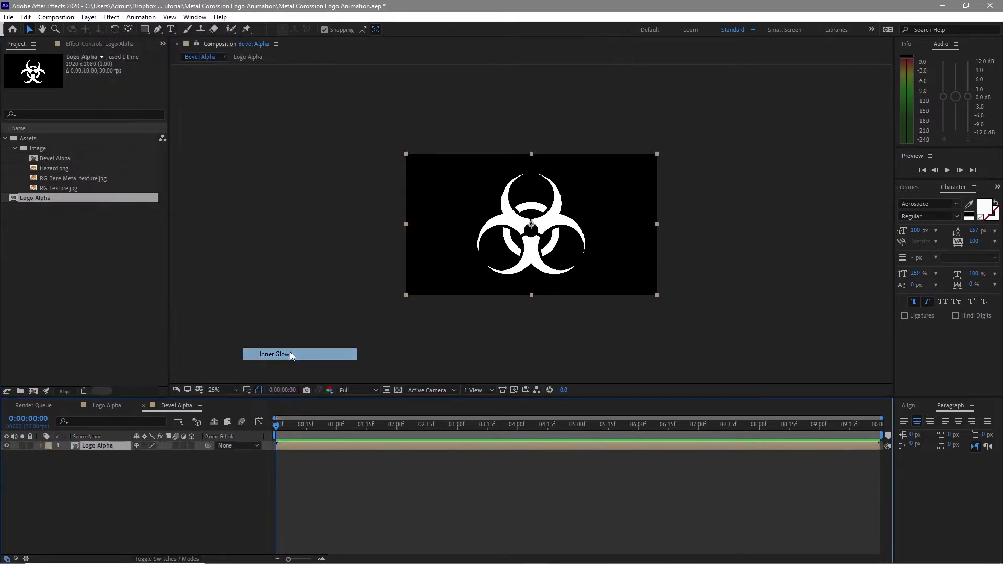
# - Set the Inner Glow color to black (000000) and its blend mode to Normal
pyautogui.click(59, 485)
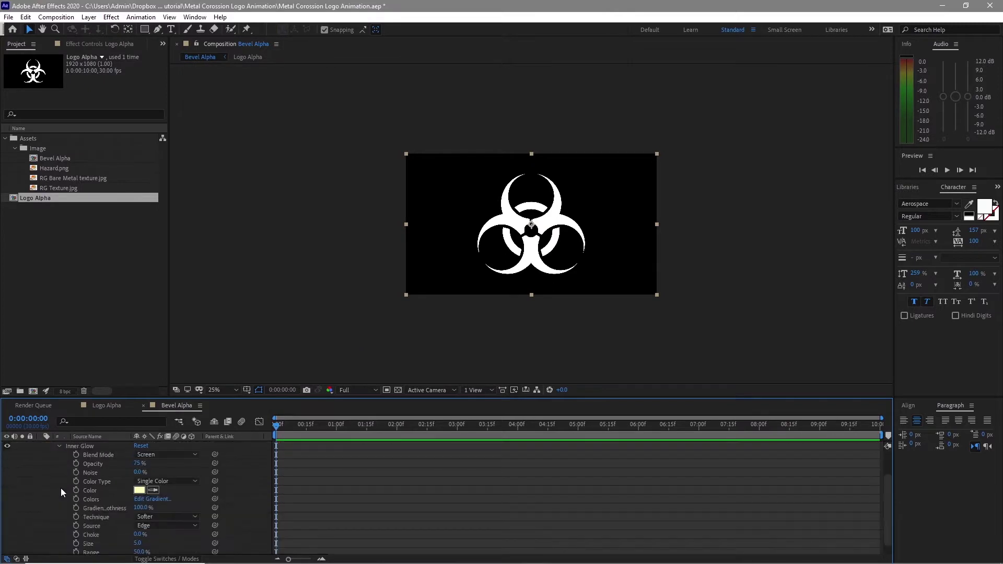
pyautogui.click(139, 490)
pyautogui.moveTo(679, 400)
pyautogui.mouseDown()
pyautogui.moveTo(679, 444)
pyautogui.moveTo(650, 464)
pyautogui.mouseUp()
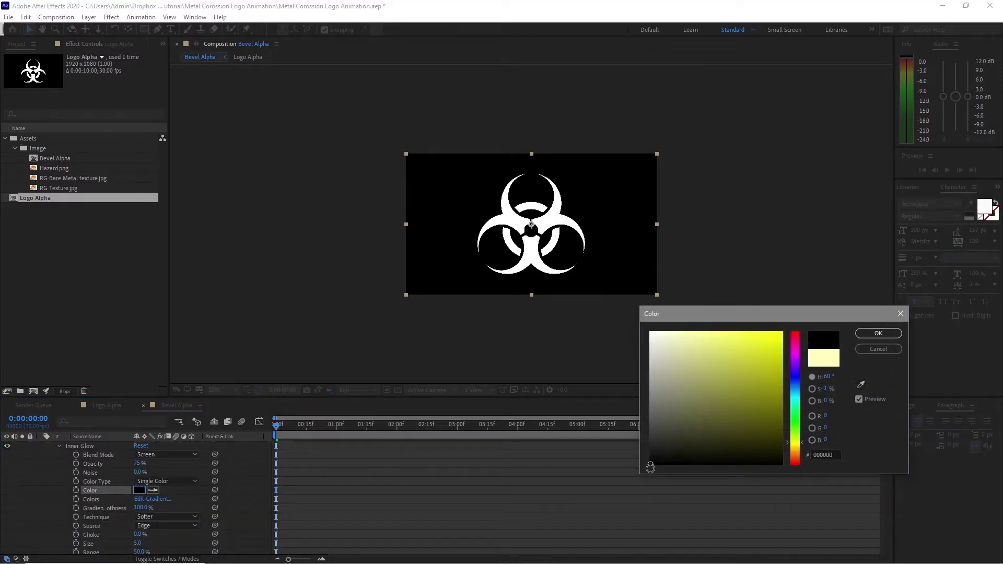
pyautogui.click(878, 333)
pyautogui.click(162, 455)
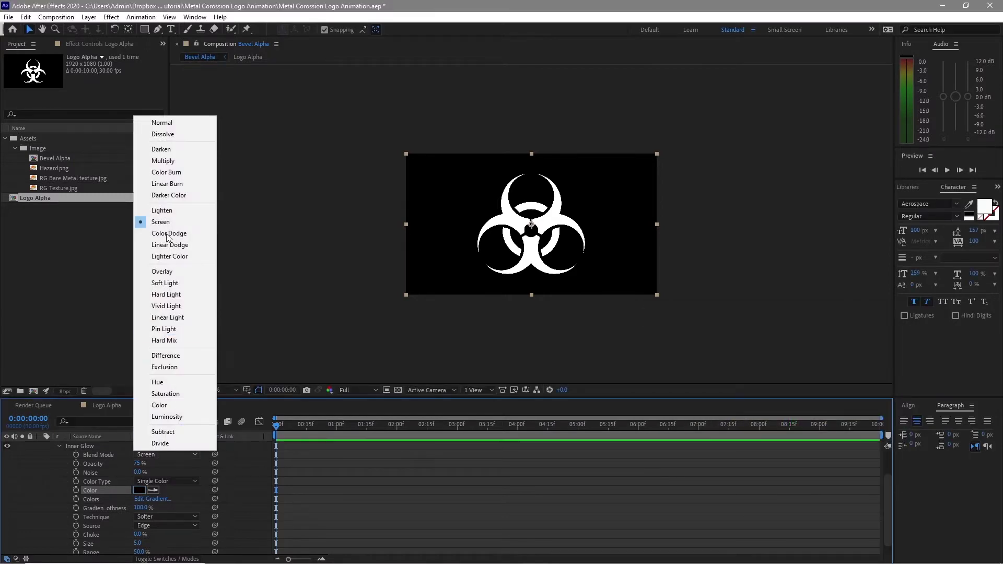
pyautogui.click(166, 128)
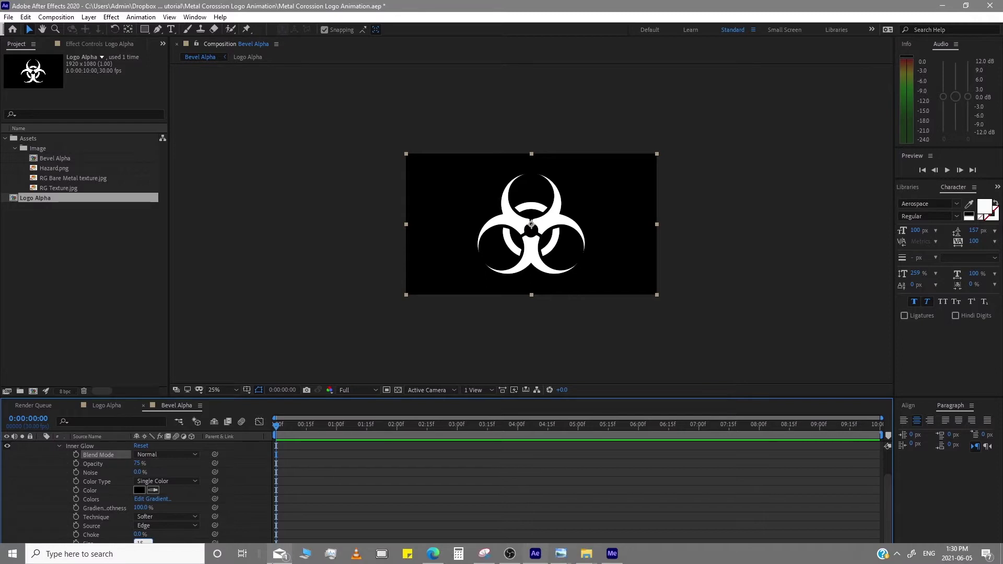
# - Set the Inner Glow opacity to 100% and technique to Precise, and collapse the Logo Alpha layer's properties
pyautogui.moveTo(136, 463); pyautogui.dragTo(183, 472)
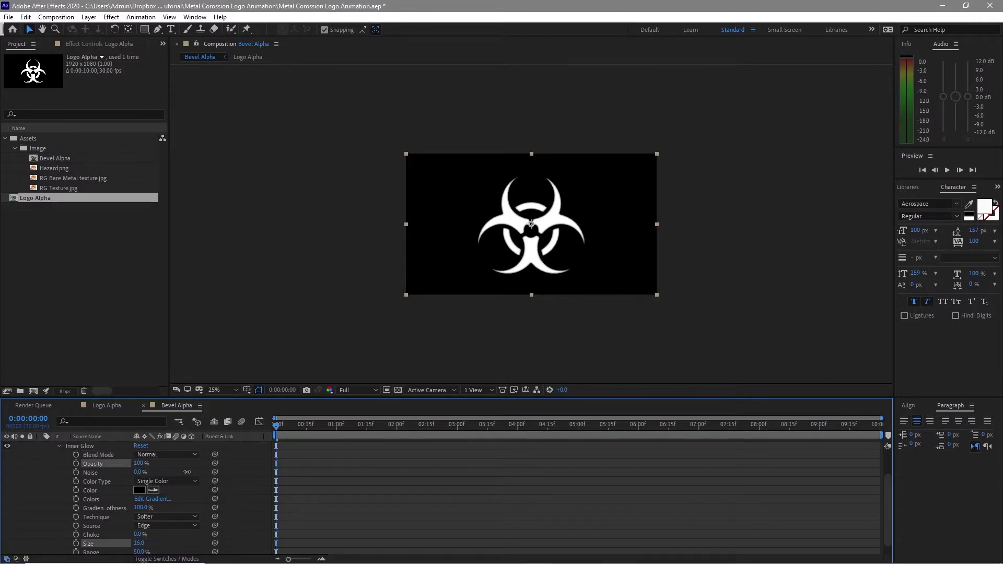
pyautogui.click(166, 516)
pyautogui.click(158, 537)
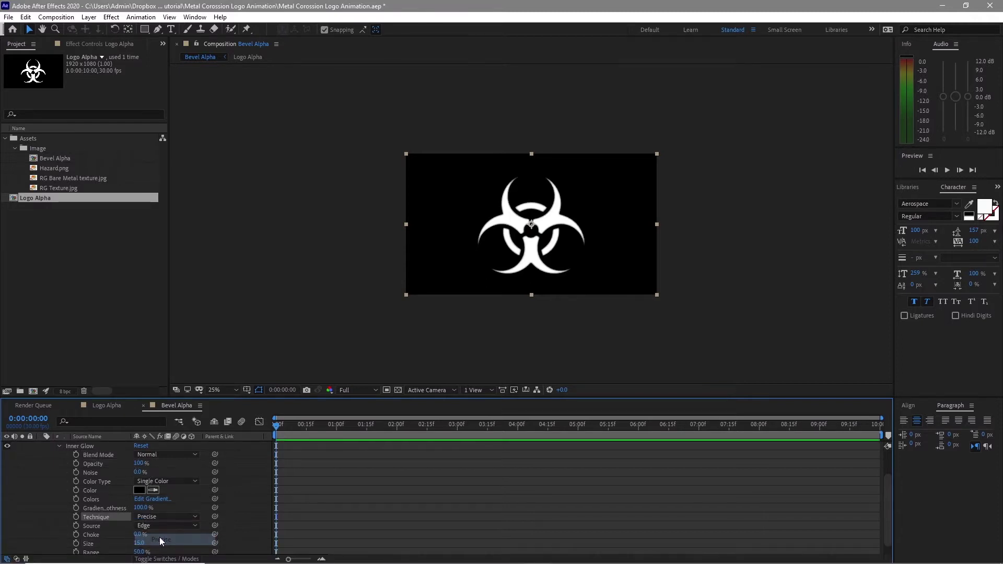
pyautogui.click(59, 446)
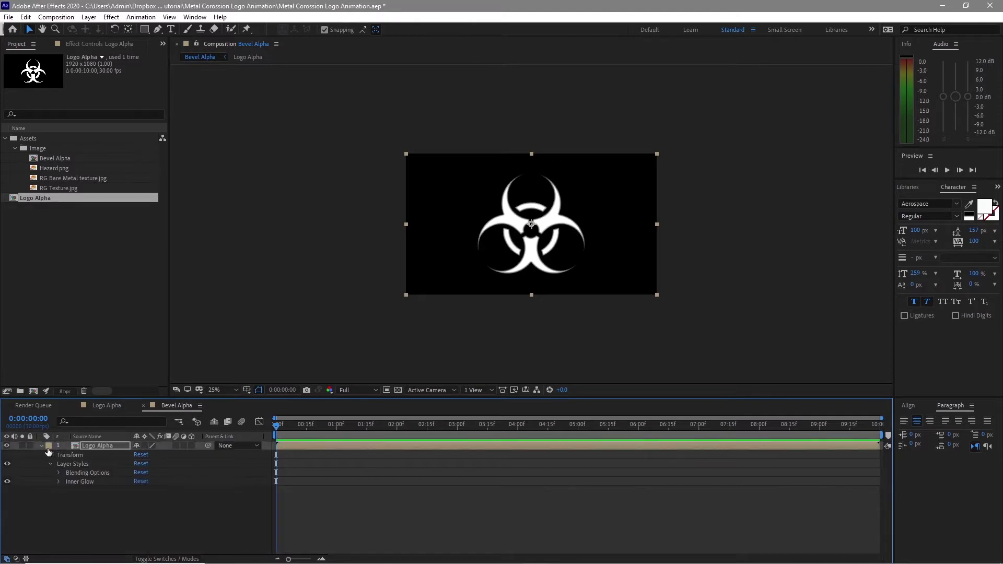
pyautogui.click(49, 463)
pyautogui.click(40, 446)
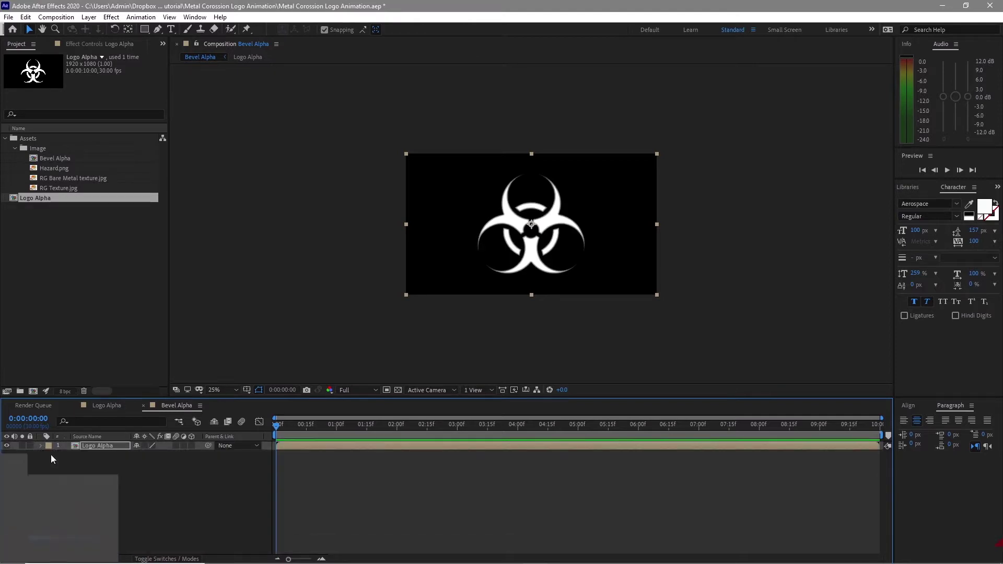
# - Create a new 1920 x 1080 composition named Logo Manipulation
pyautogui.click(65, 17)
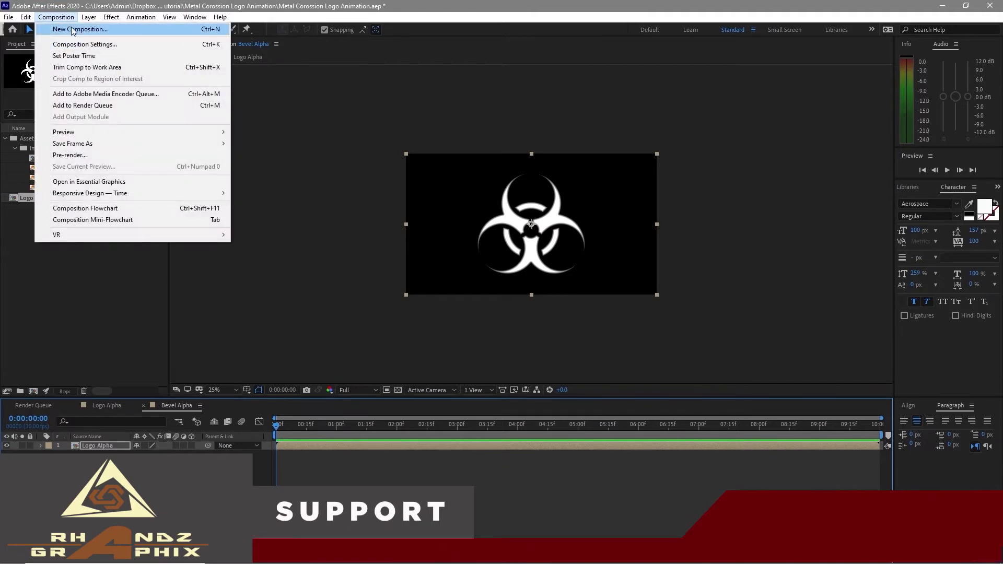
pyautogui.click(73, 30)
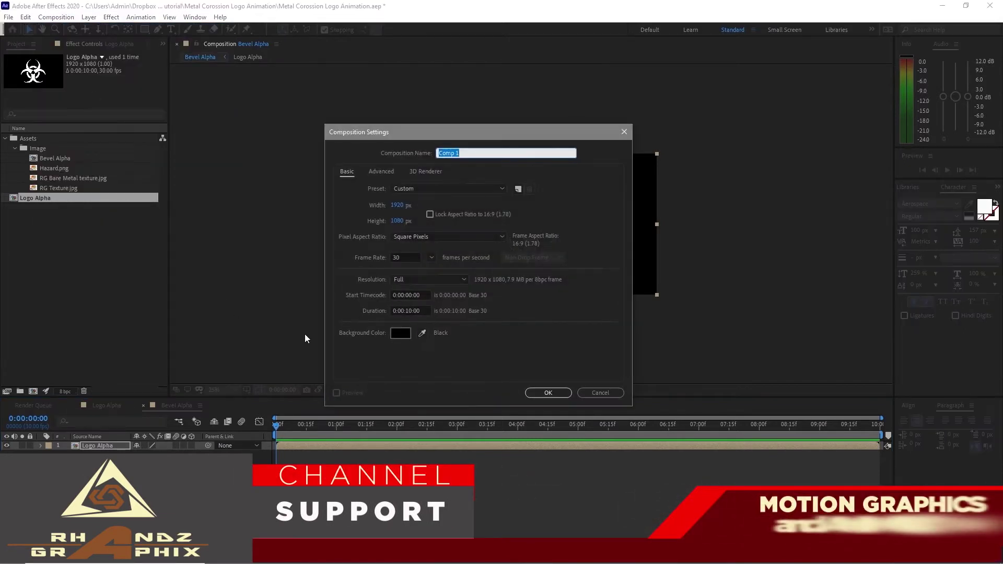
pyautogui.write('Lo')
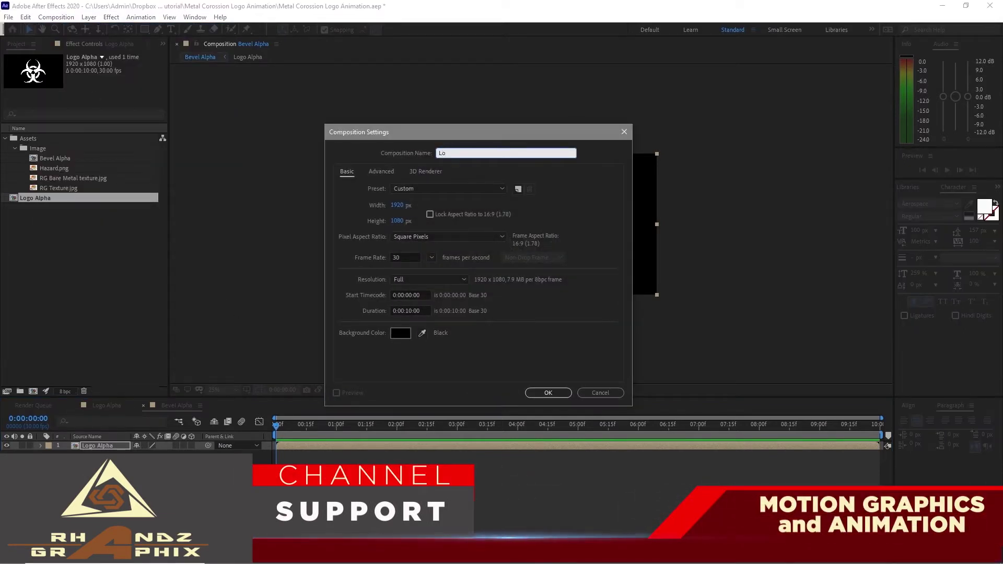
pyautogui.write('go Manipulation')
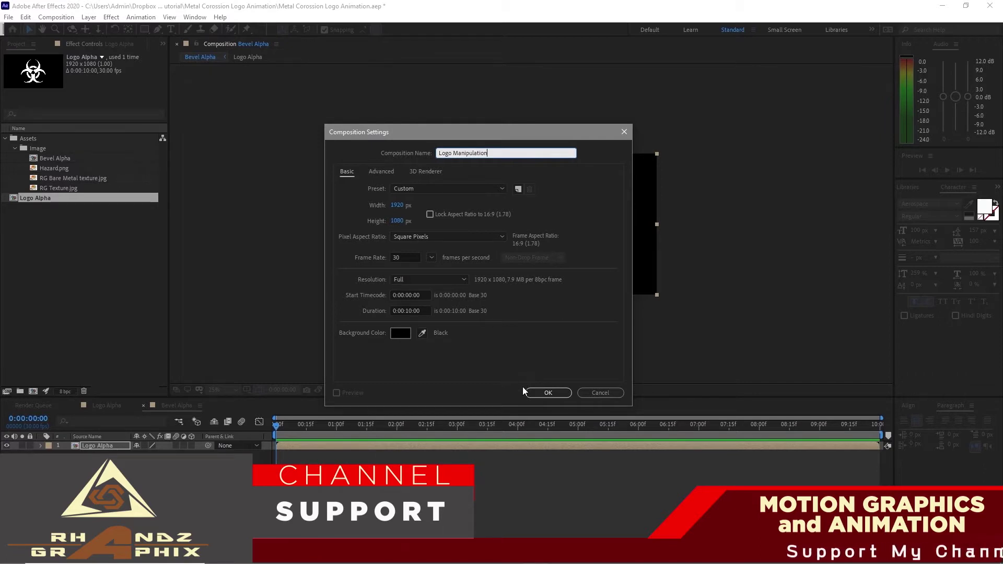
pyautogui.click(546, 393)
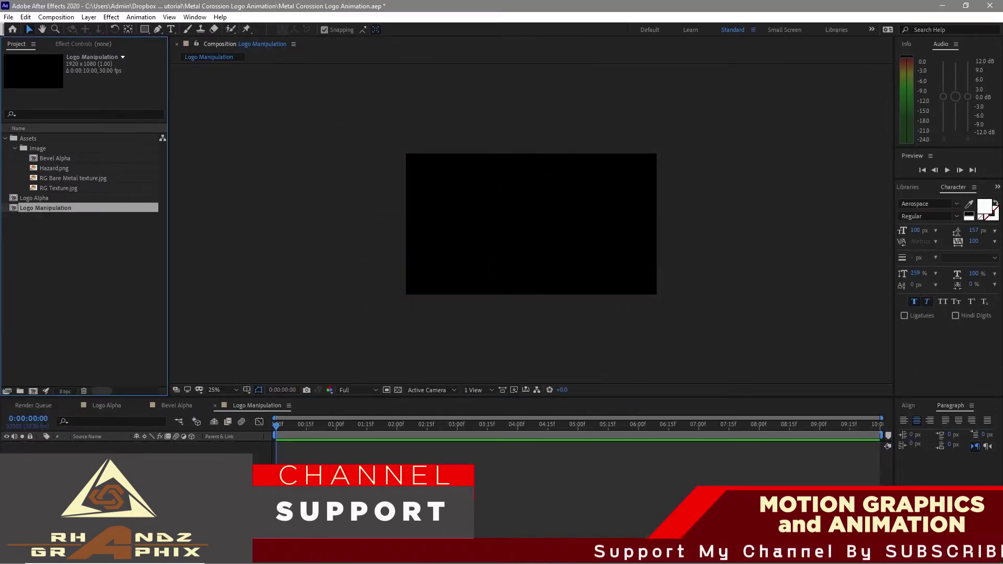
# - Add Bevel Alpha with Logo Alpha beneath it to the Logo Manipulation timeline, and move Bevel Alpha out of the project's Image folder
pyautogui.click(66, 160)
pyautogui.moveTo(66, 161); pyautogui.dragTo(115, 446)
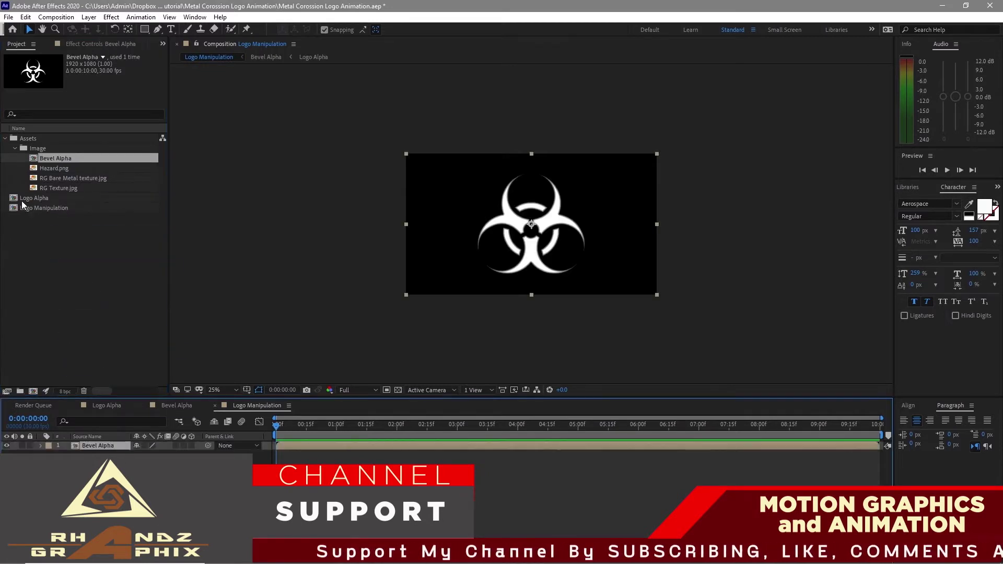
pyautogui.click(22, 204)
pyautogui.moveTo(22, 204); pyautogui.dragTo(115, 449)
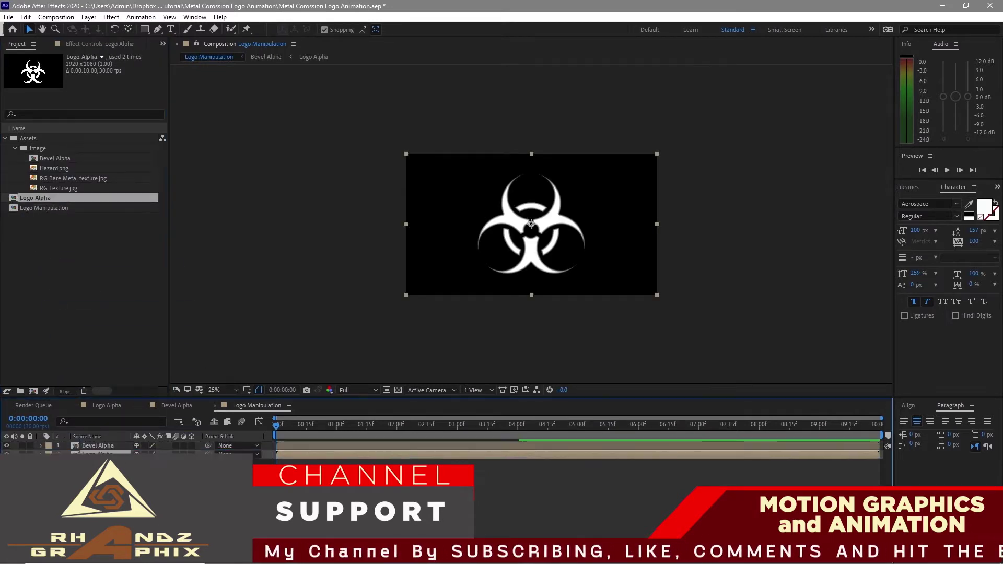
pyautogui.click(43, 158)
pyautogui.moveTo(43, 157); pyautogui.dragTo(47, 246)
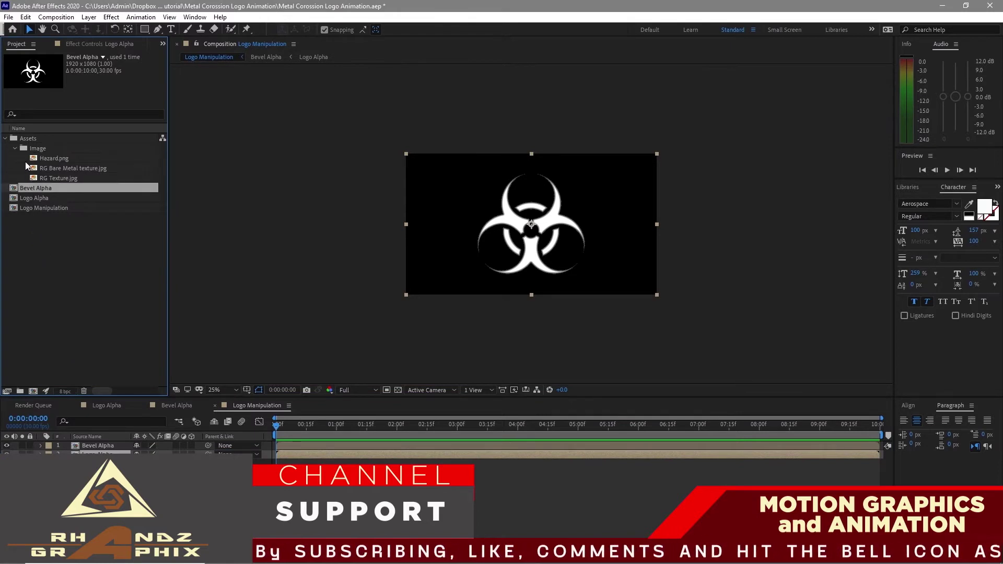
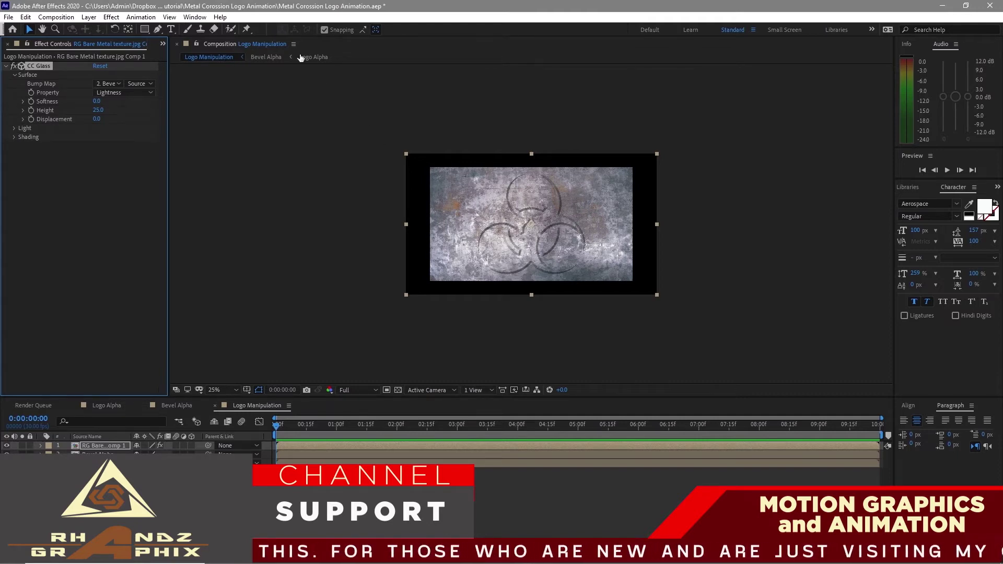
# - Apply a Set Matte effect to the RG Bare Metal texture layer and take its matte from the Logo Alpha layer
pyautogui.click(110, 17)
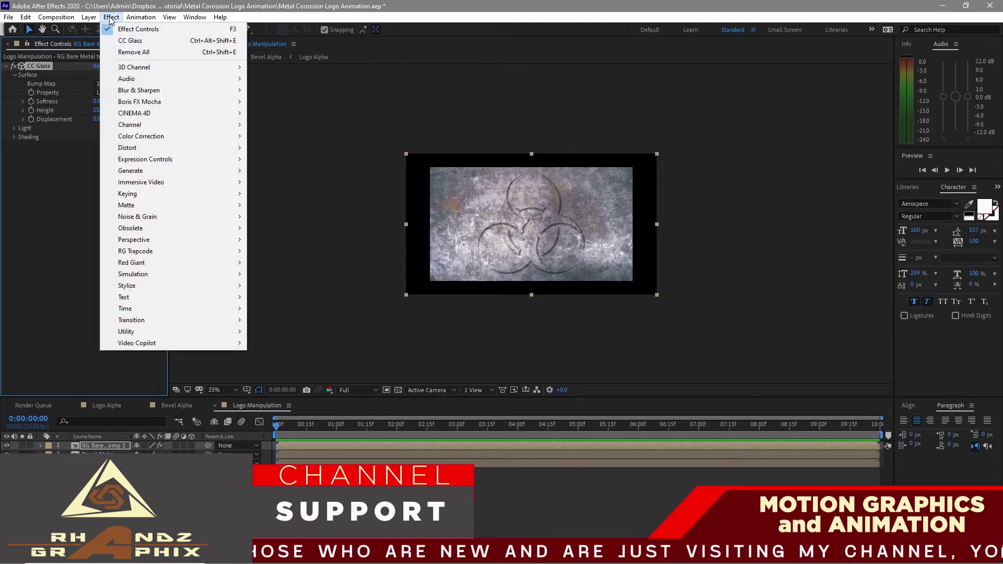
pyautogui.moveTo(175, 126)
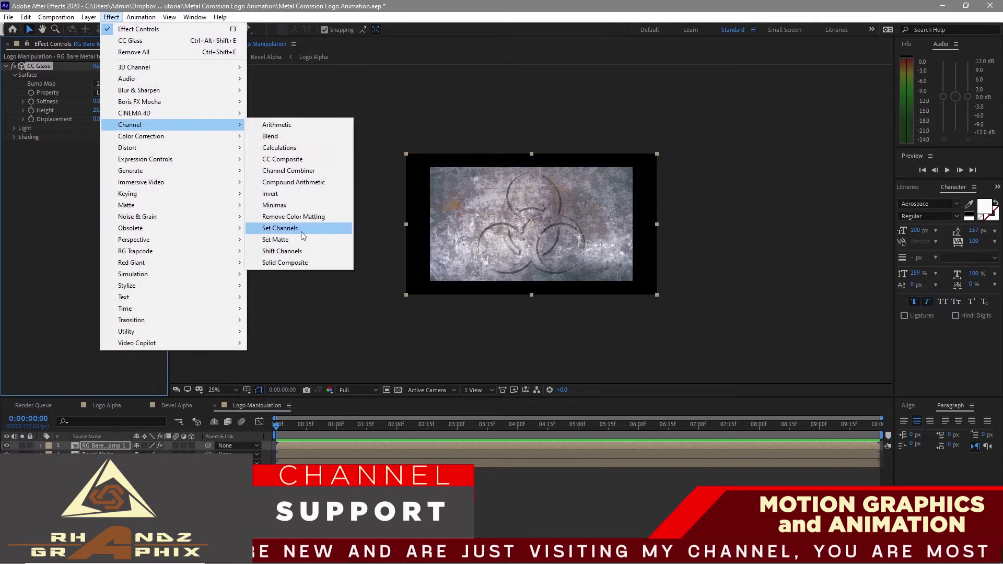
pyautogui.click(302, 238)
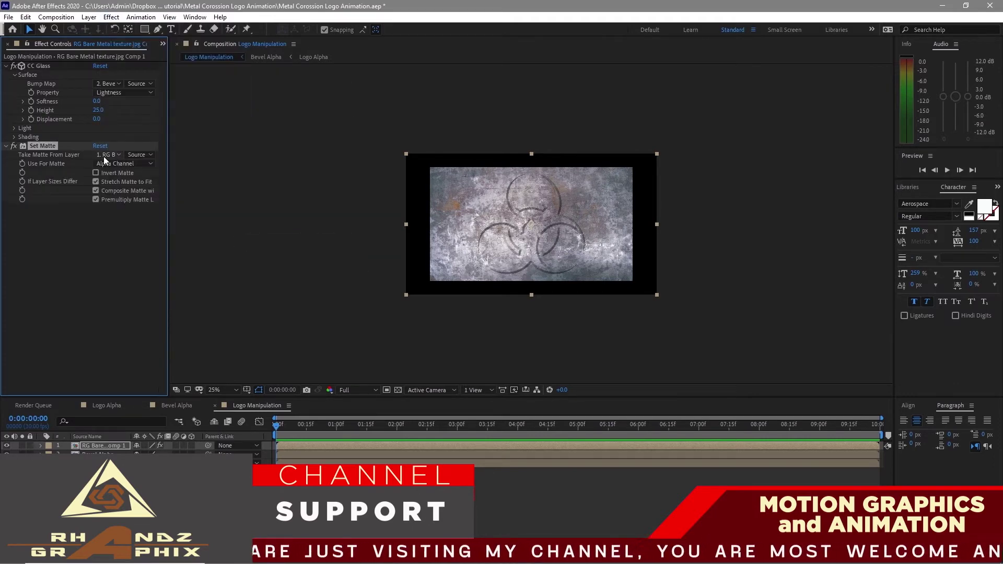
pyautogui.click(104, 160)
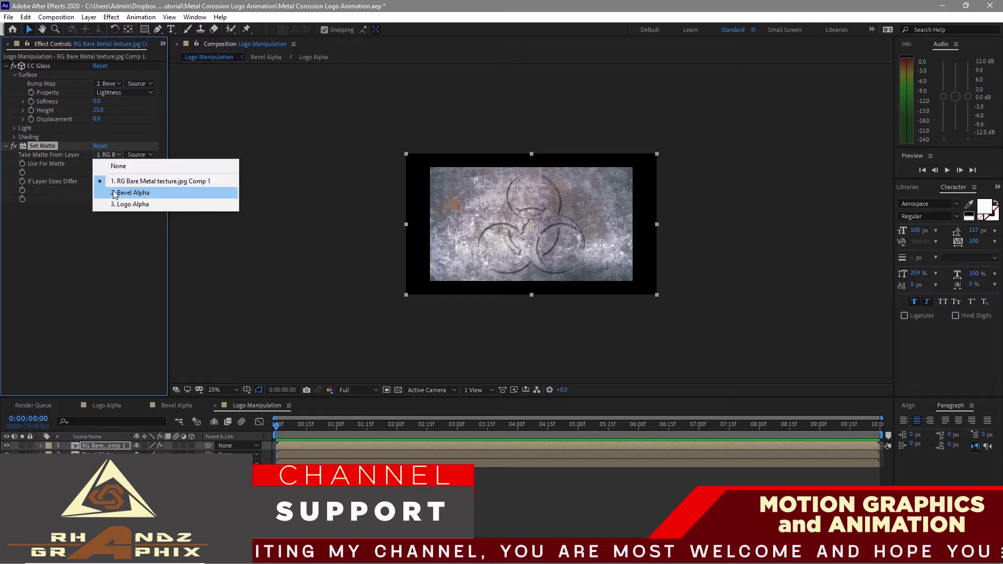
pyautogui.click(120, 204)
pyautogui.scroll(2, 494, 252)
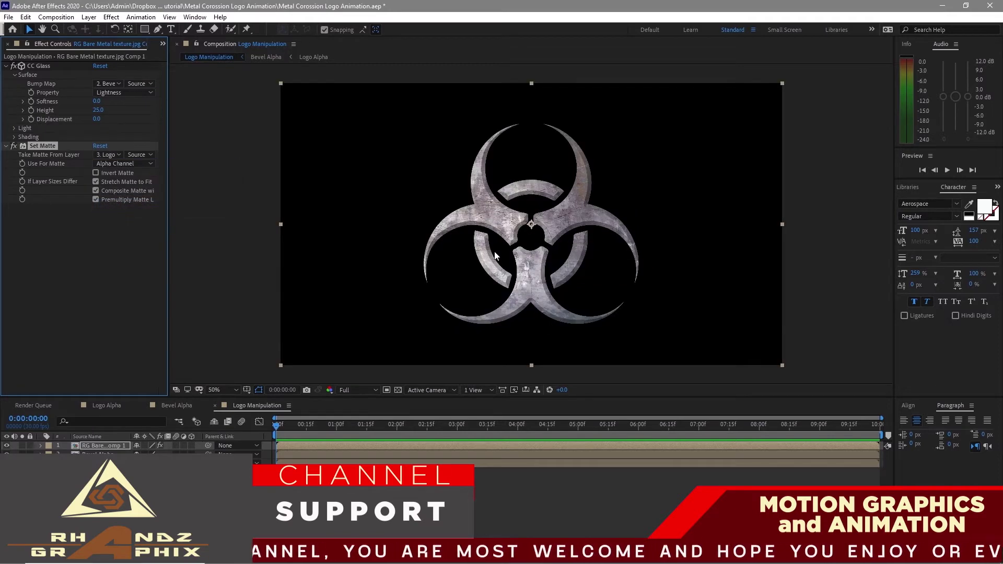
pyautogui.scroll(2, 480, 273)
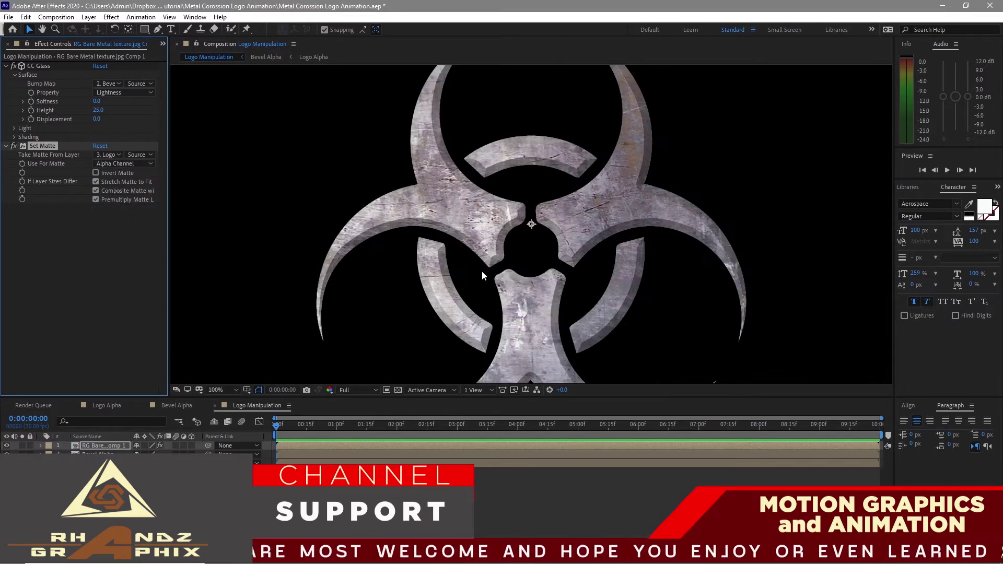
pyautogui.scroll(-2, 498, 254)
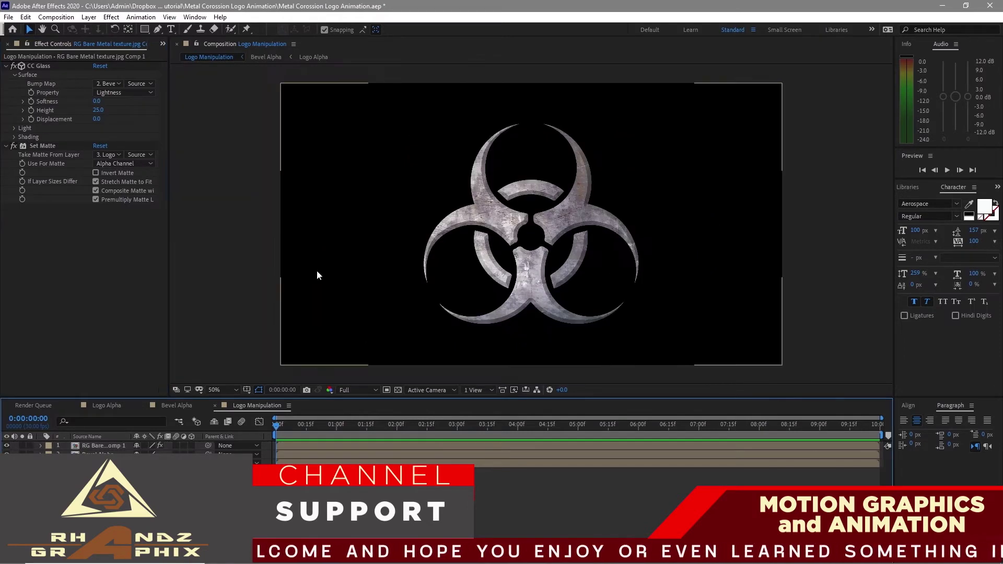
# - Add a white Parallel light with 70% intensity to the Logo Manipulation composition
pyautogui.click(88, 17)
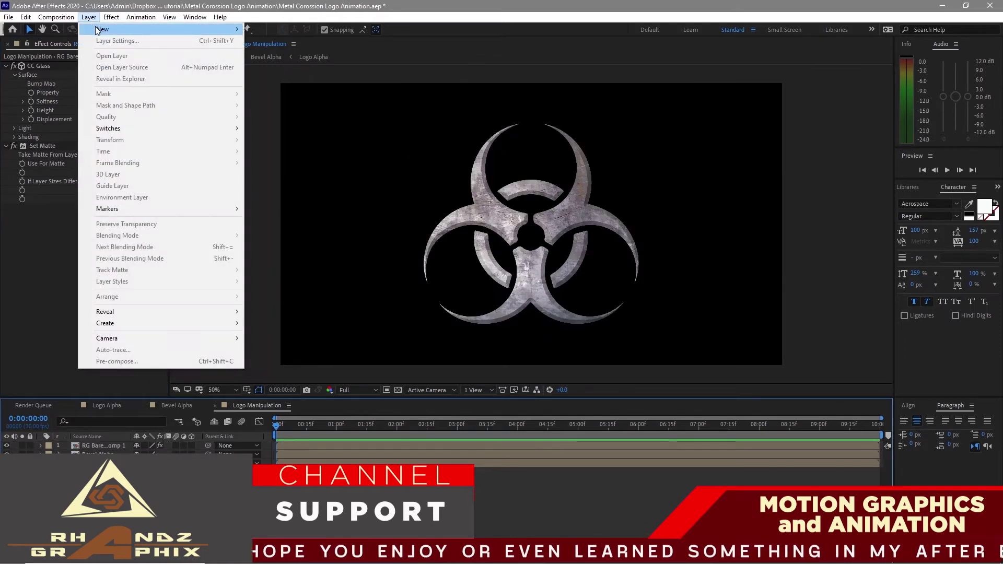
pyautogui.moveTo(191, 31)
pyautogui.click(269, 53)
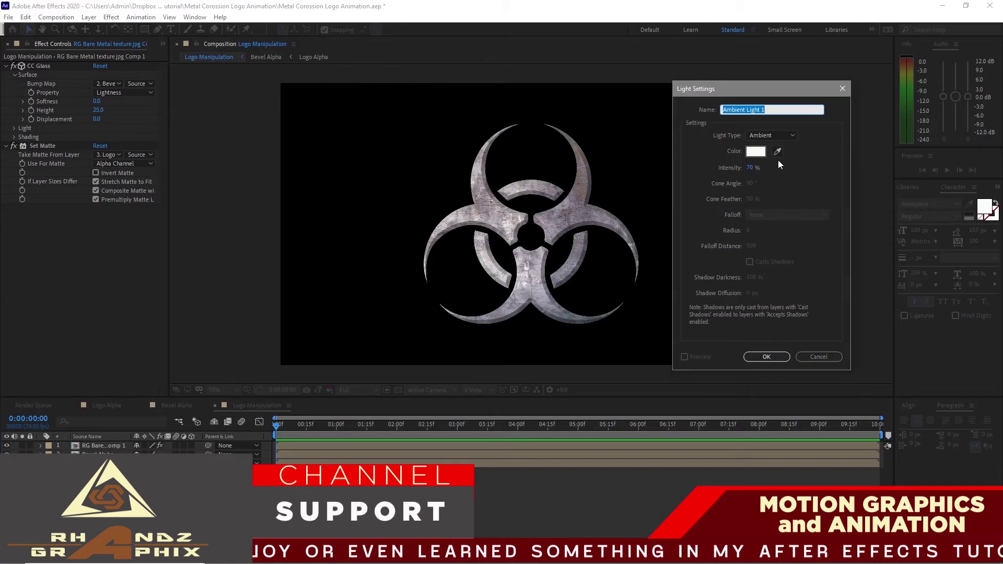
pyautogui.click(789, 137)
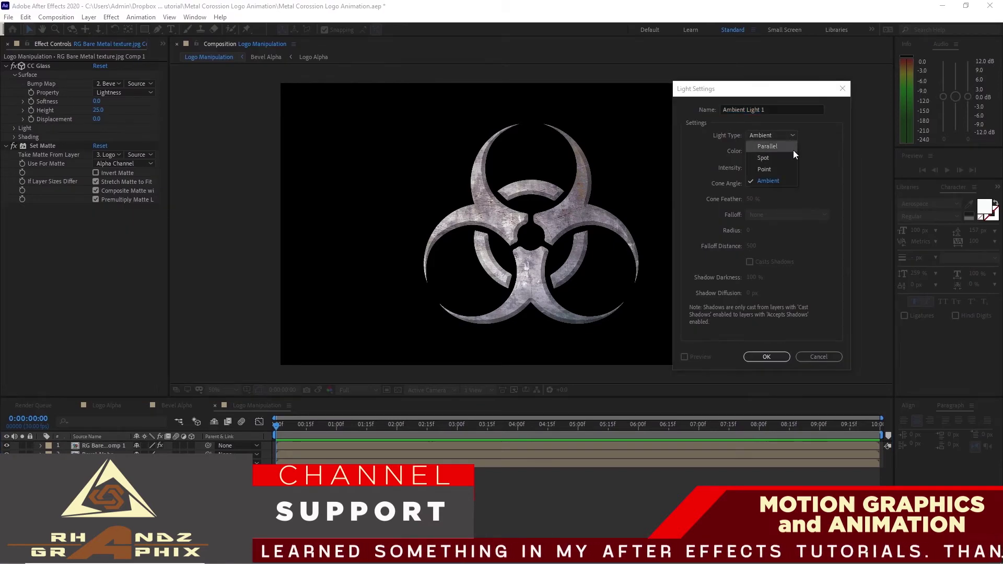
pyautogui.click(793, 149)
pyautogui.click(772, 360)
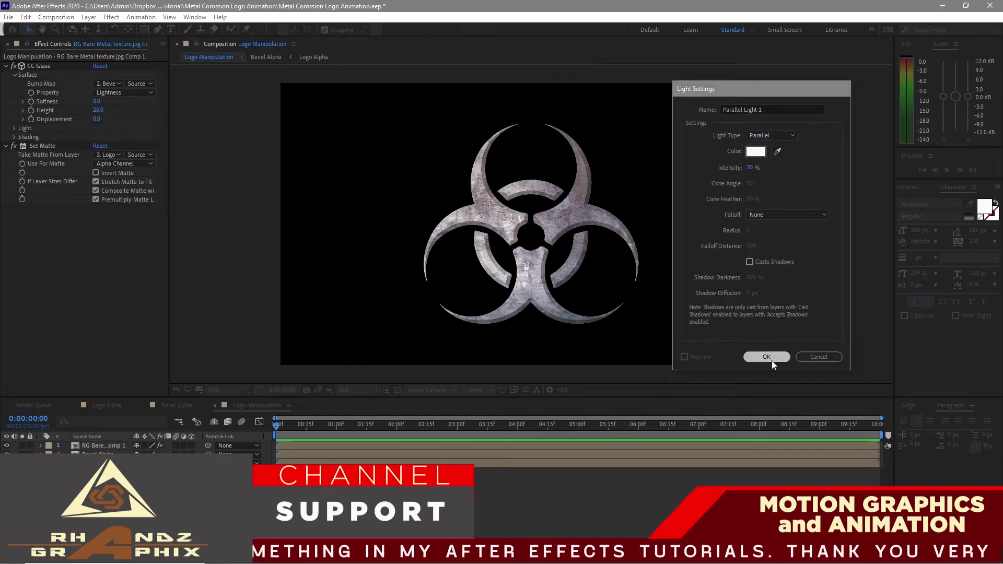
# - Add an Ambient light with 50% intensity to the composition
pyautogui.click(88, 17)
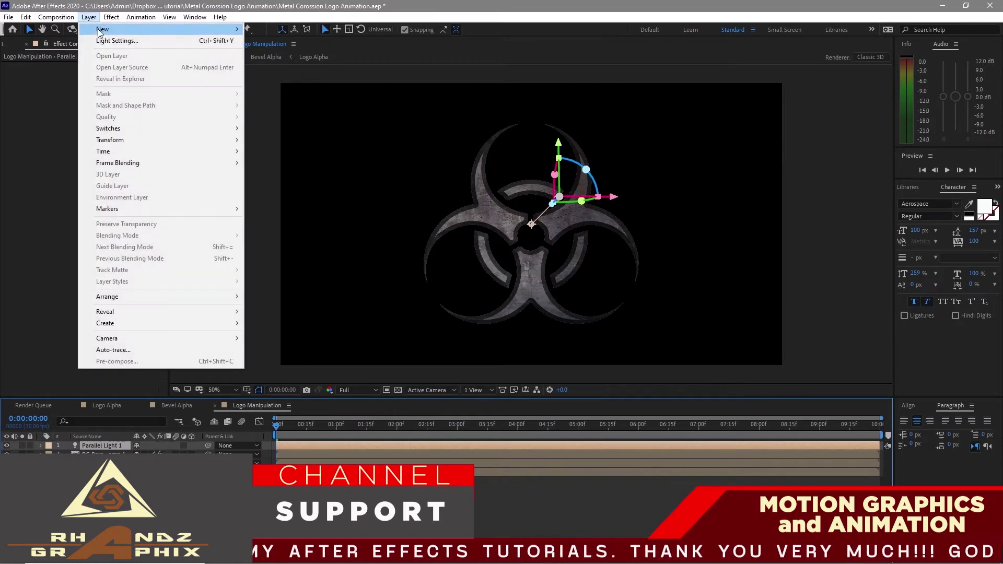
pyautogui.moveTo(104, 35)
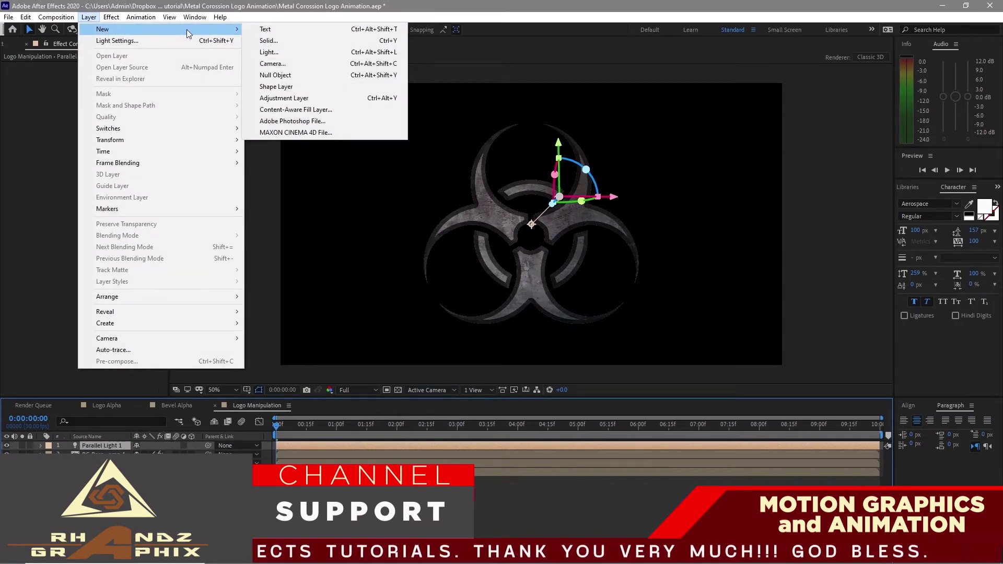
pyautogui.click(269, 52)
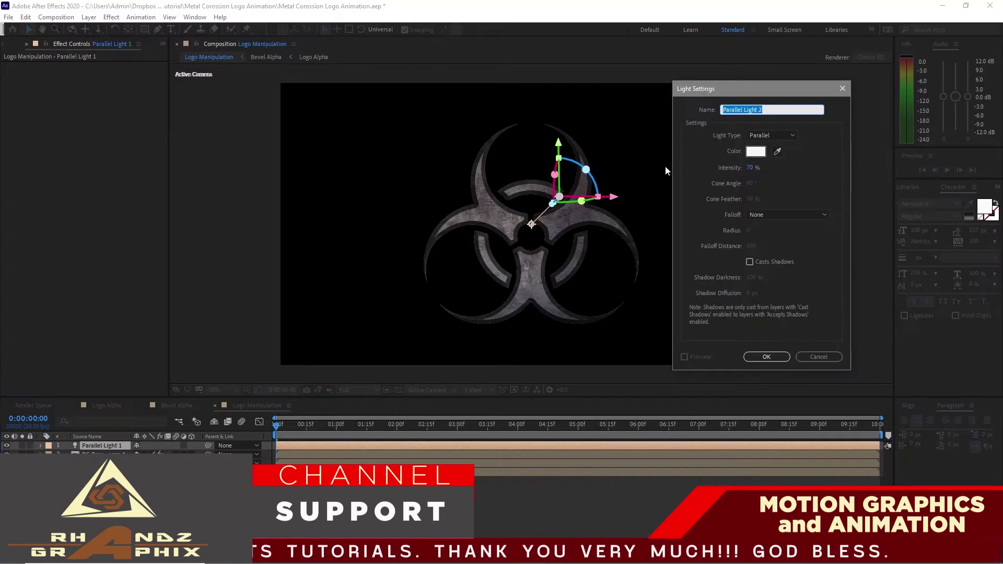
pyautogui.click(788, 137)
pyautogui.click(790, 178)
pyautogui.click(751, 168)
pyautogui.write('50')
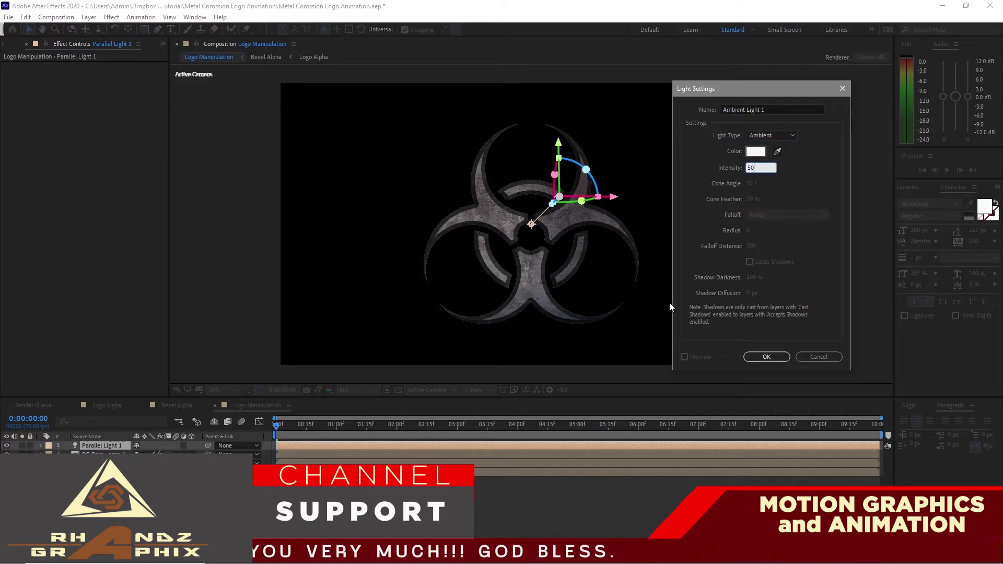
pyautogui.click(786, 357)
# - Add a Point light with 100% intensity to the composition
pyautogui.click(89, 16)
pyautogui.moveTo(104, 29)
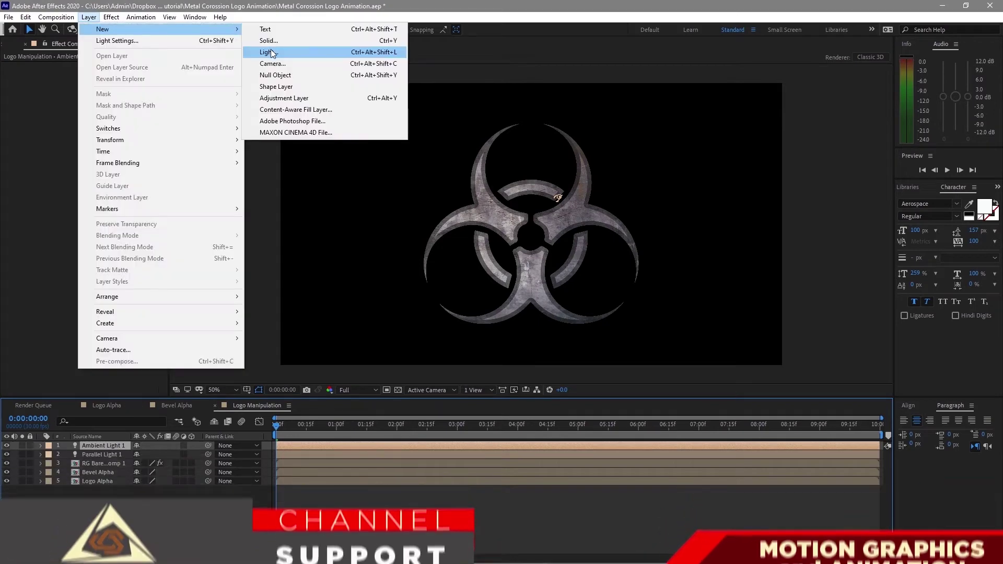
pyautogui.click(270, 51)
pyautogui.click(785, 138)
pyautogui.click(786, 161)
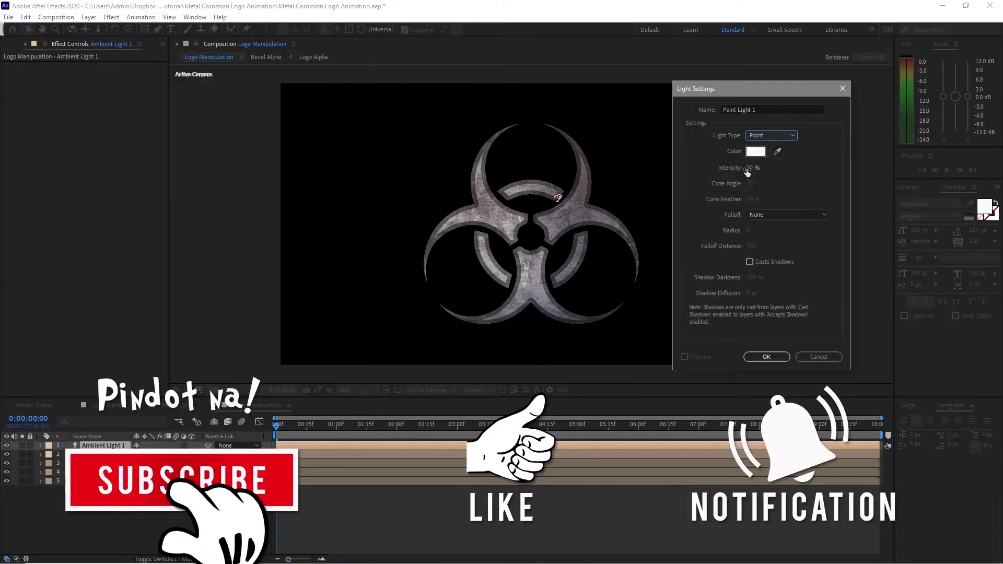
pyautogui.click(748, 168)
pyautogui.write('1')
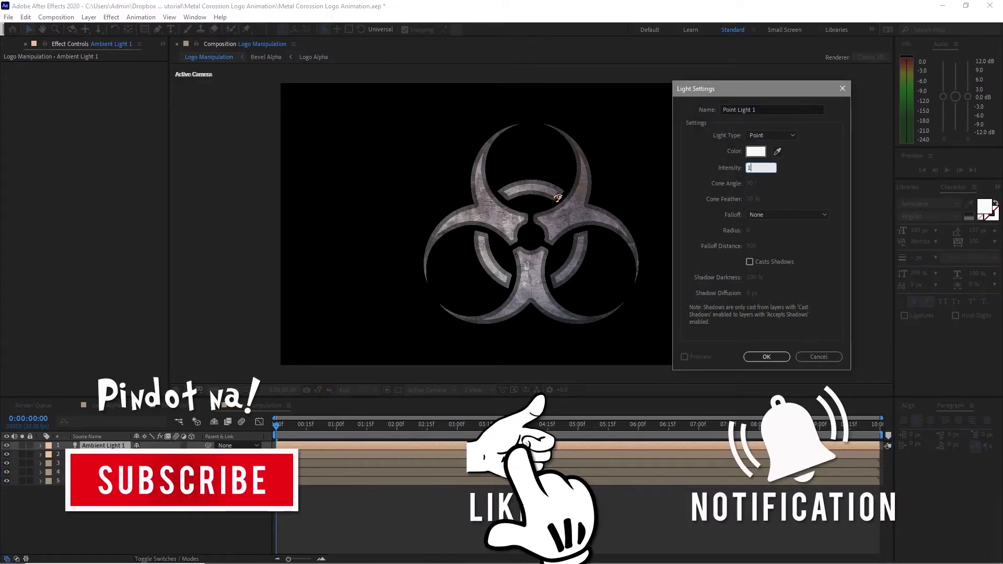
pyautogui.write('00')
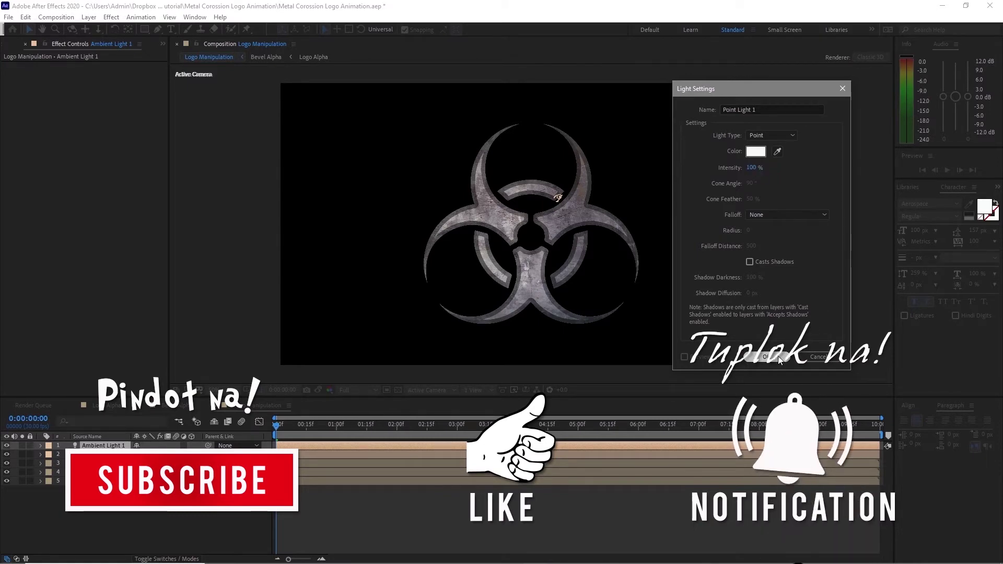
pyautogui.press('Return')
# - Move Parallel Light 1 above the logo by setting its position to about 965, 39, 0.3
pyautogui.click(109, 464)
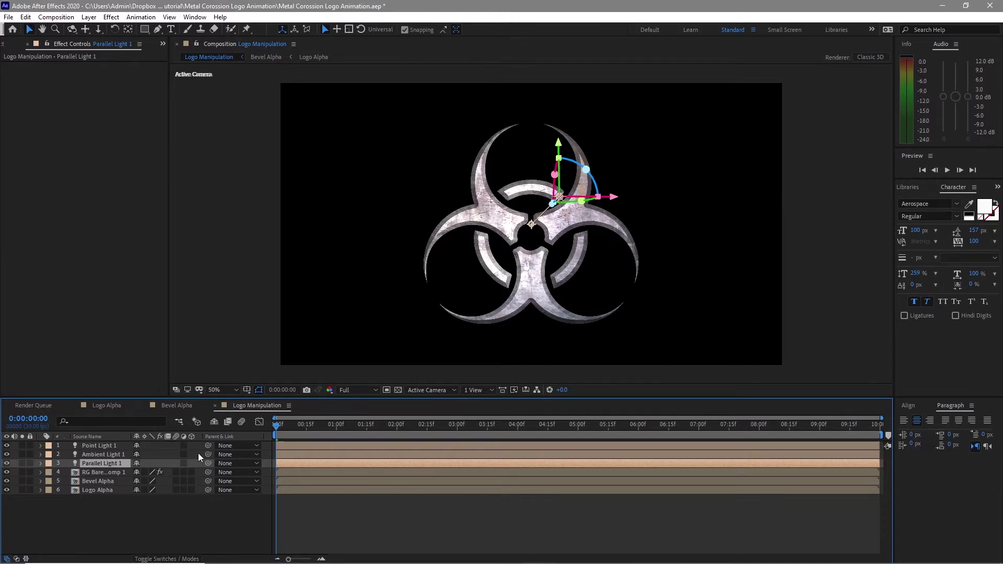
pyautogui.press('p')
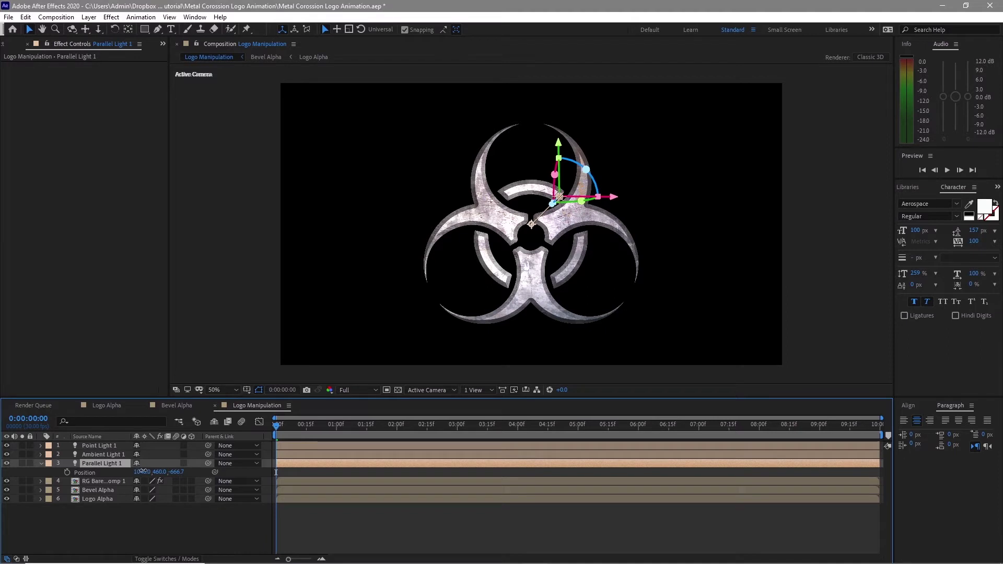
pyautogui.moveTo(144, 472); pyautogui.dragTo(56, 453)
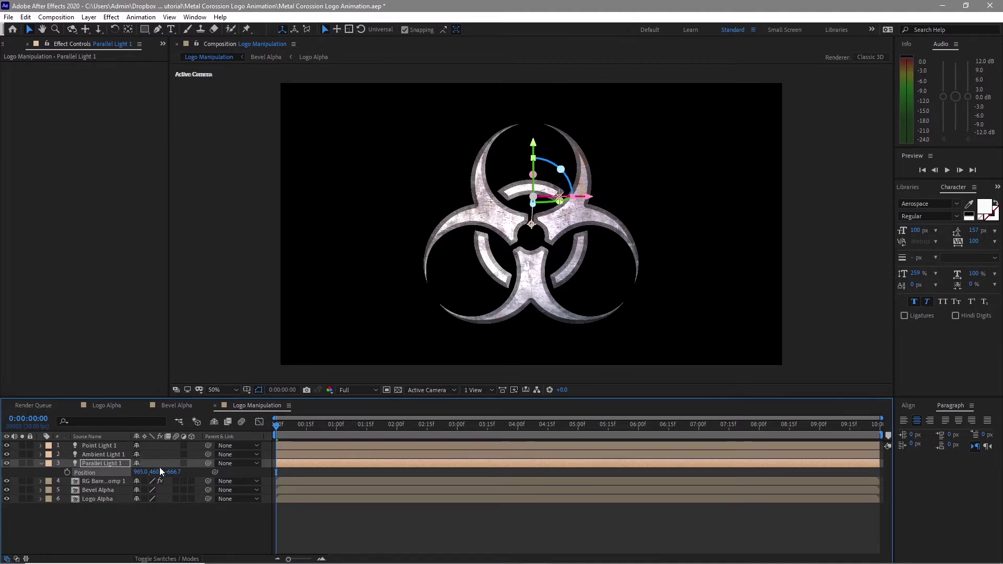
pyautogui.moveTo(157, 472); pyautogui.dragTo(56, 443)
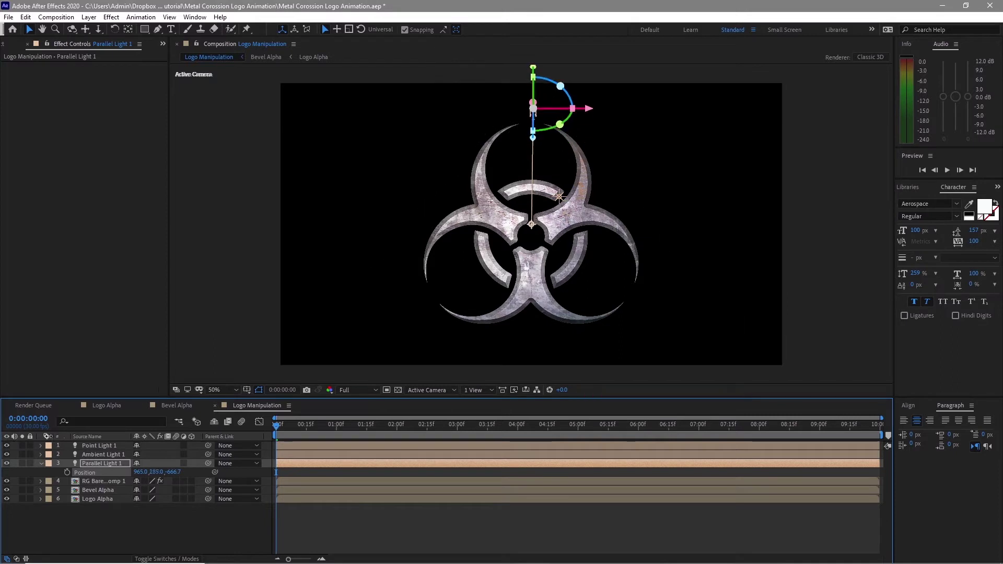
pyautogui.moveTo(174, 471); pyautogui.dragTo(233, 506)
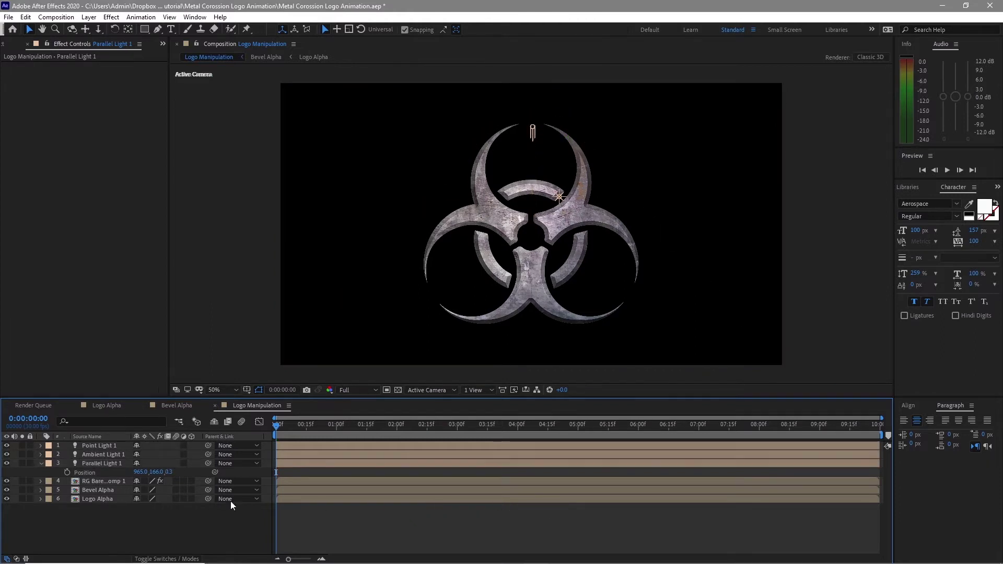
pyautogui.moveTo(155, 472); pyautogui.dragTo(107, 470)
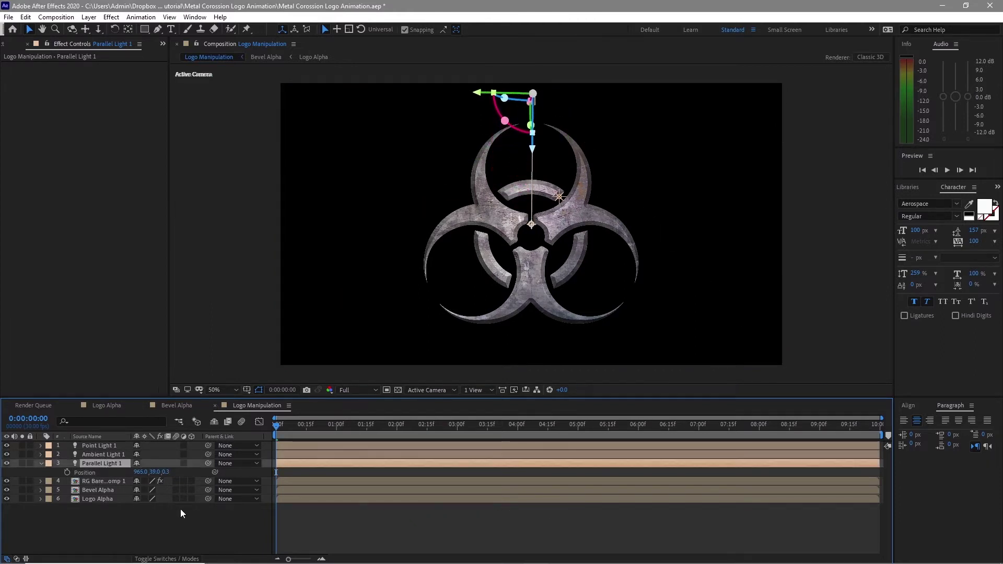
# - Move Point Light 1 to the logo's left side with a position of about 594, 460, 13.3
pyautogui.click(100, 447)
pyautogui.click(103, 446)
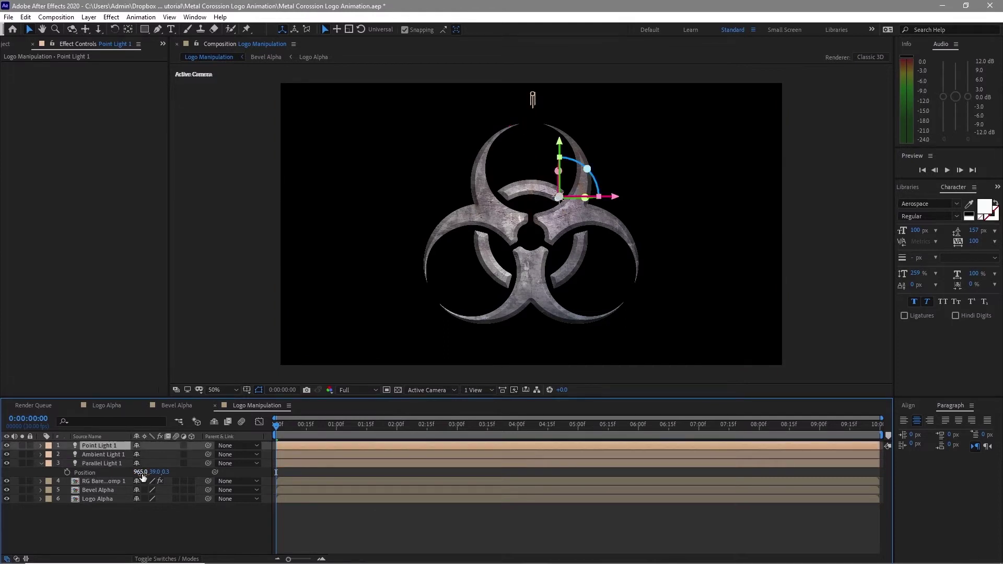
pyautogui.press('p')
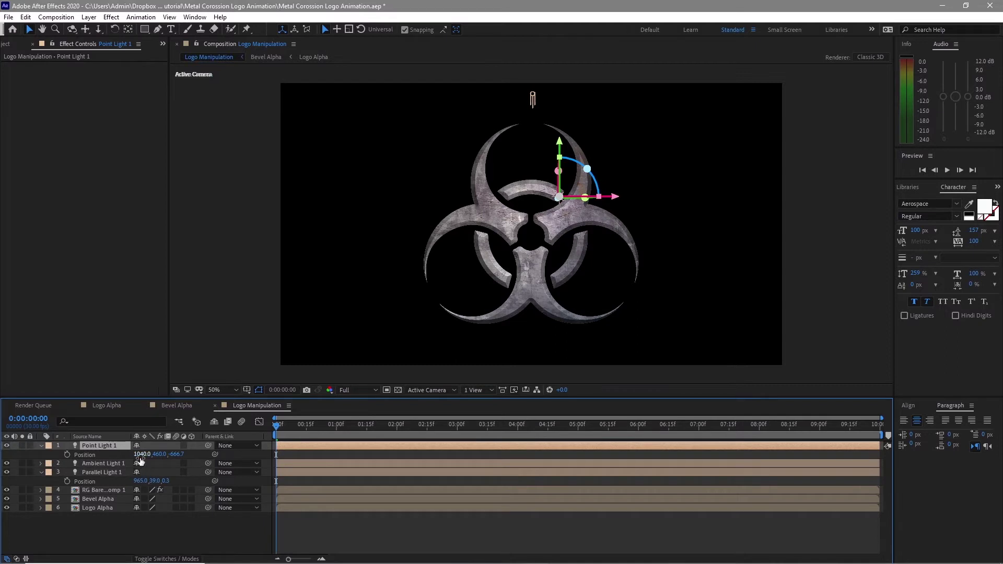
pyautogui.moveTo(140, 459); pyautogui.dragTo(75, 445)
pyautogui.moveTo(168, 454); pyautogui.dragTo(246, 454)
pyautogui.click(538, 474)
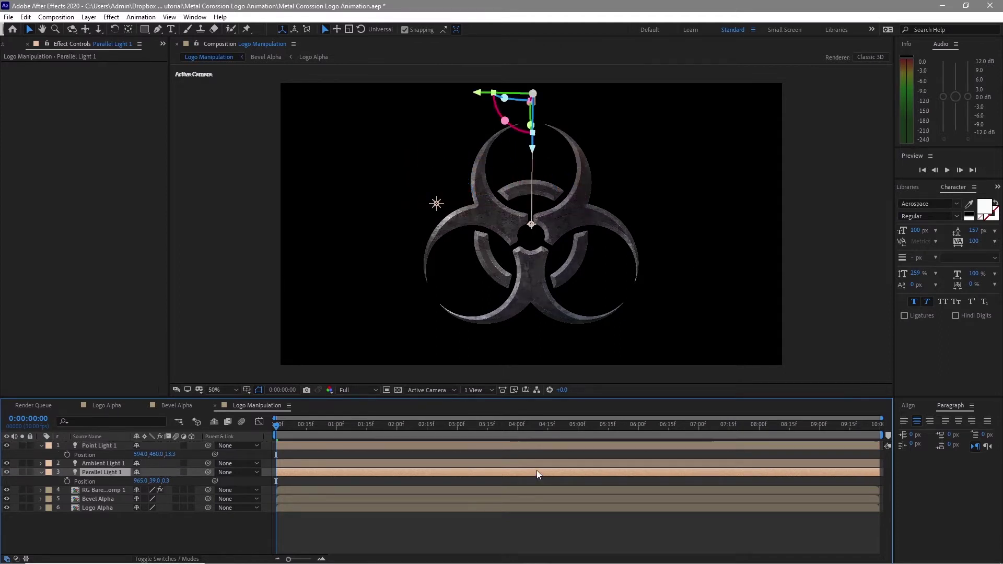
# - Recolor Point Light 1 to a soft orange with a hue of 21° and collapse the lights' position properties
pyautogui.click(108, 447)
pyautogui.click(89, 18)
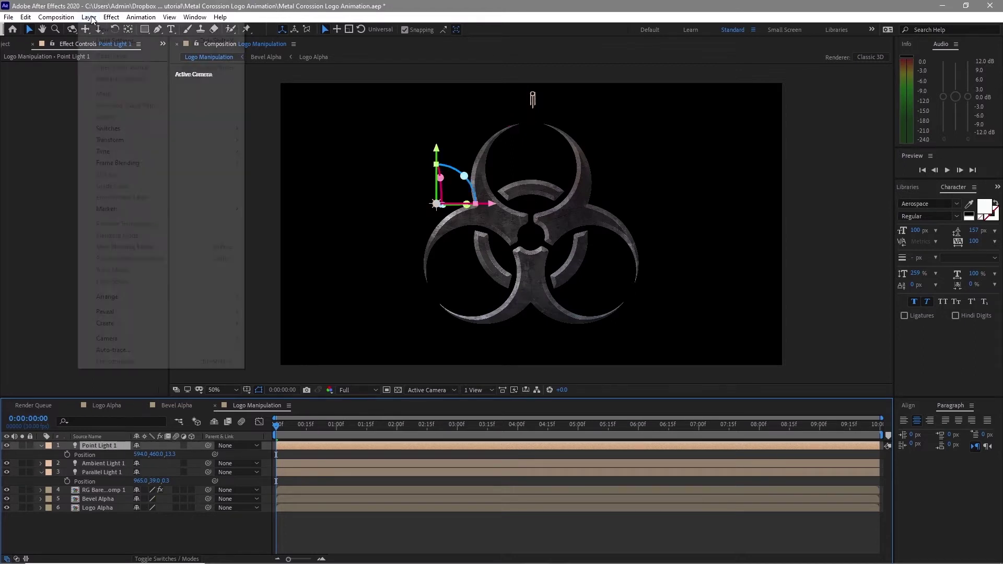
pyautogui.click(109, 38)
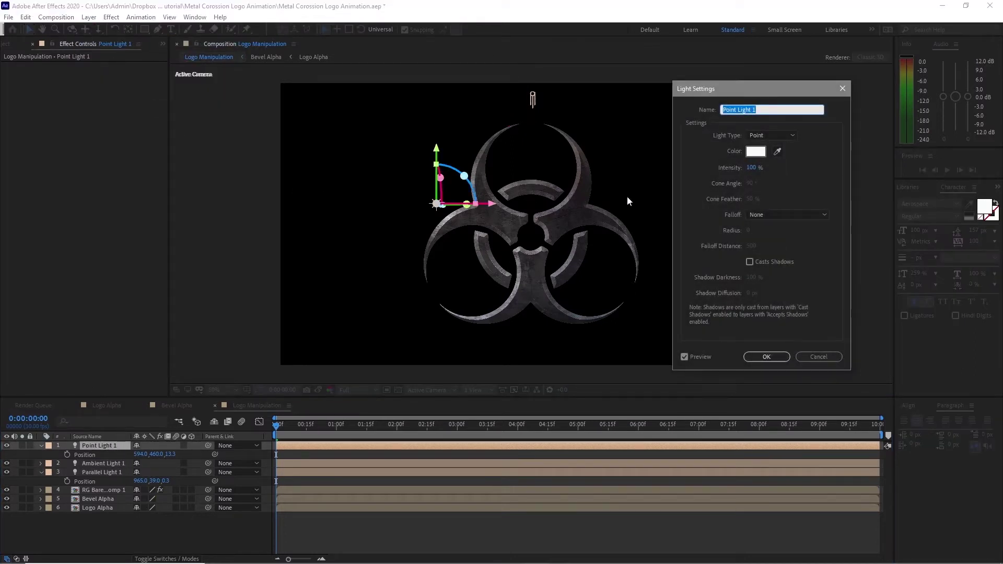
pyautogui.click(759, 152)
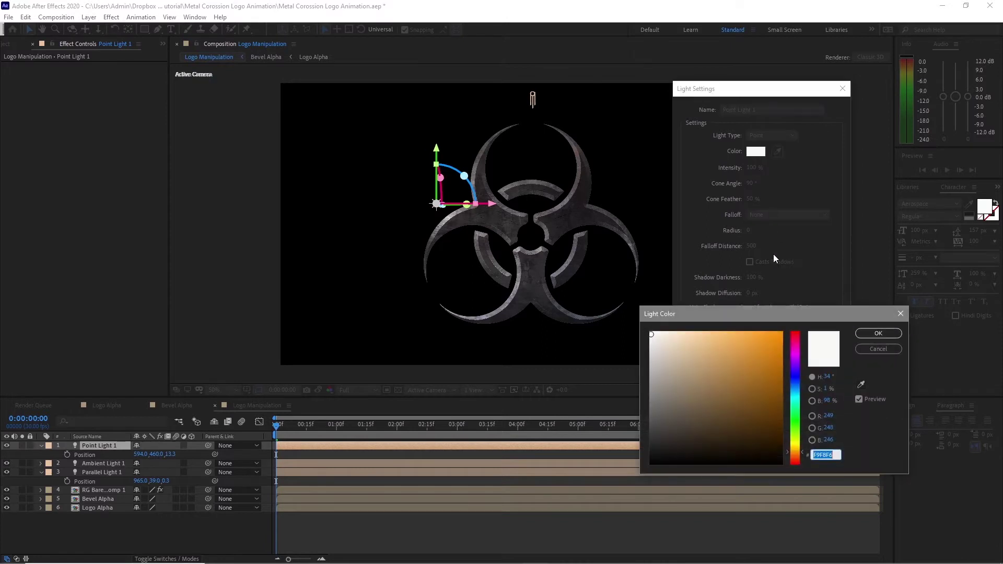
pyautogui.click(791, 457)
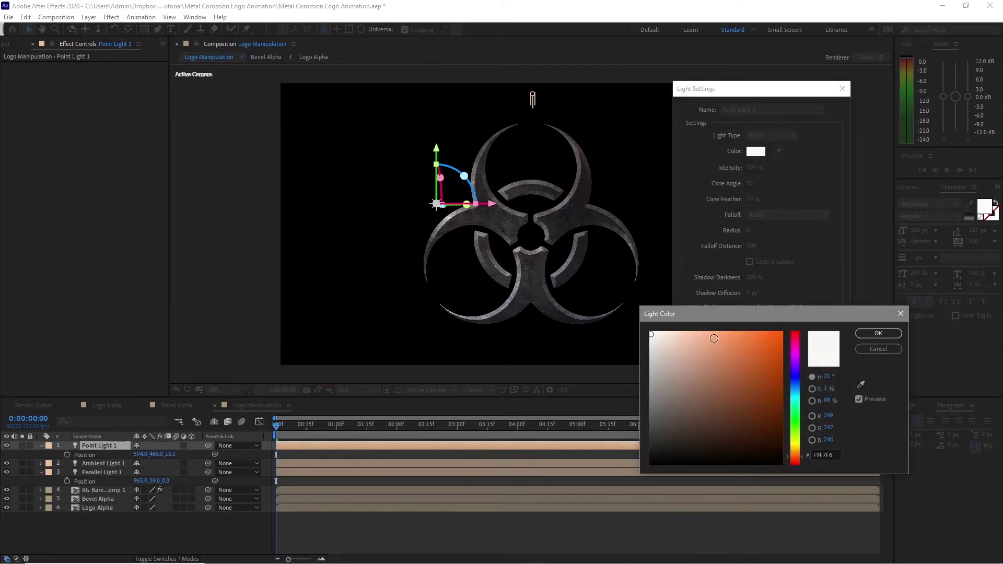
pyautogui.click(878, 333)
pyautogui.press('Return')
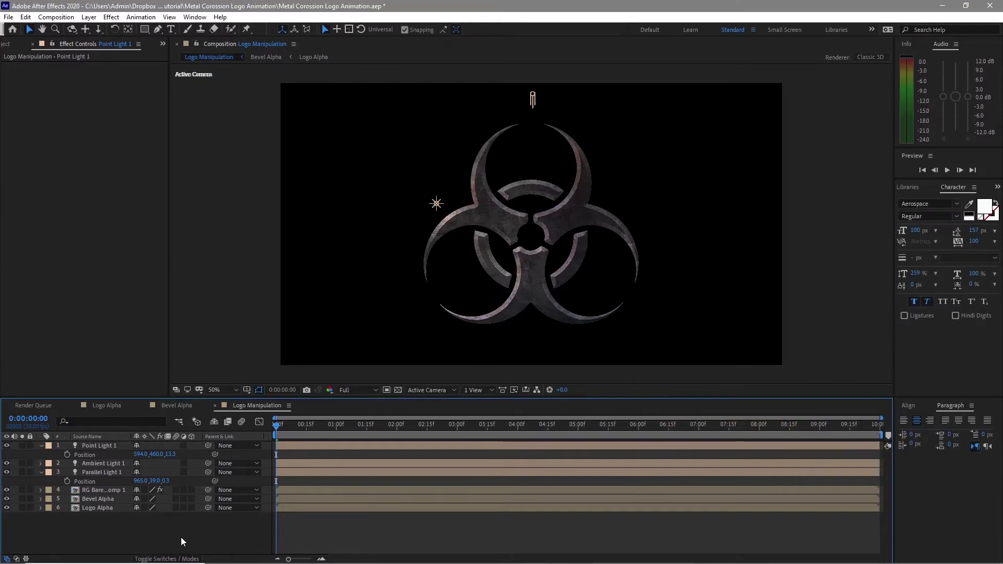
pyautogui.click(41, 445)
pyautogui.click(41, 464)
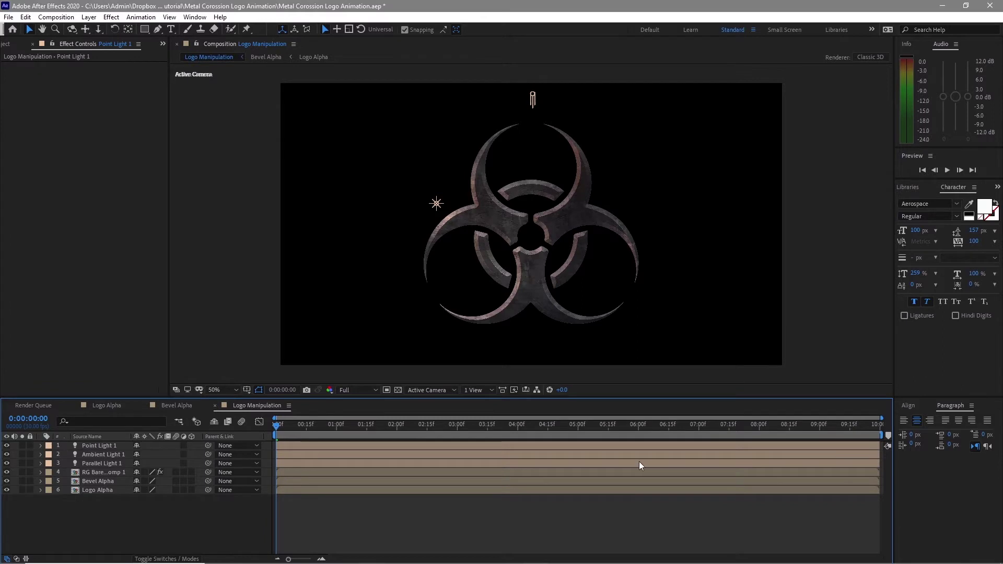
# - Add RG Texture.jpg beneath all layers and pre-compose it as RG Texture.jpg Comp 1, moving all attributes into the new composition
pyautogui.click(5, 44)
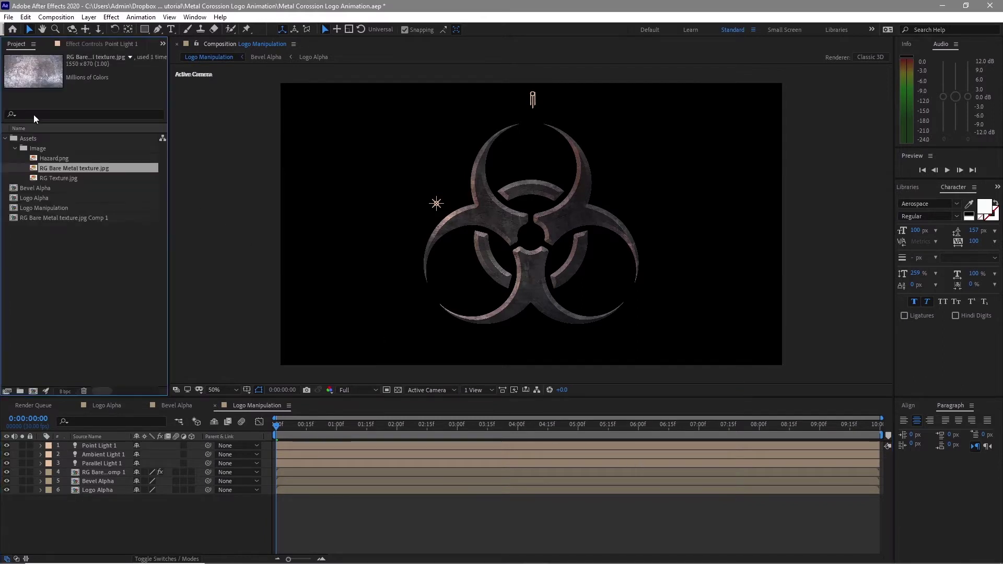
pyautogui.moveTo(49, 177); pyautogui.dragTo(94, 542)
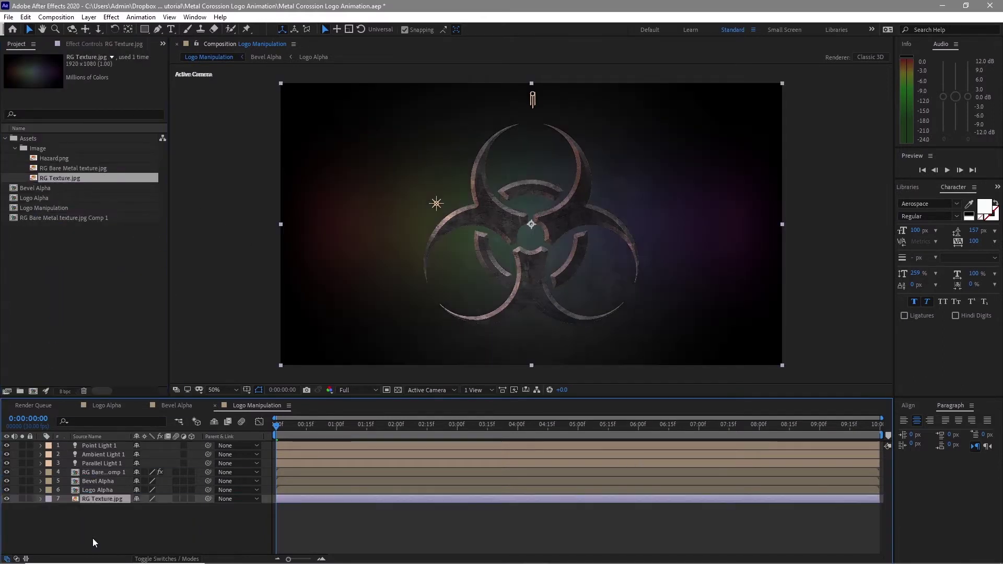
pyautogui.rightClick(102, 503)
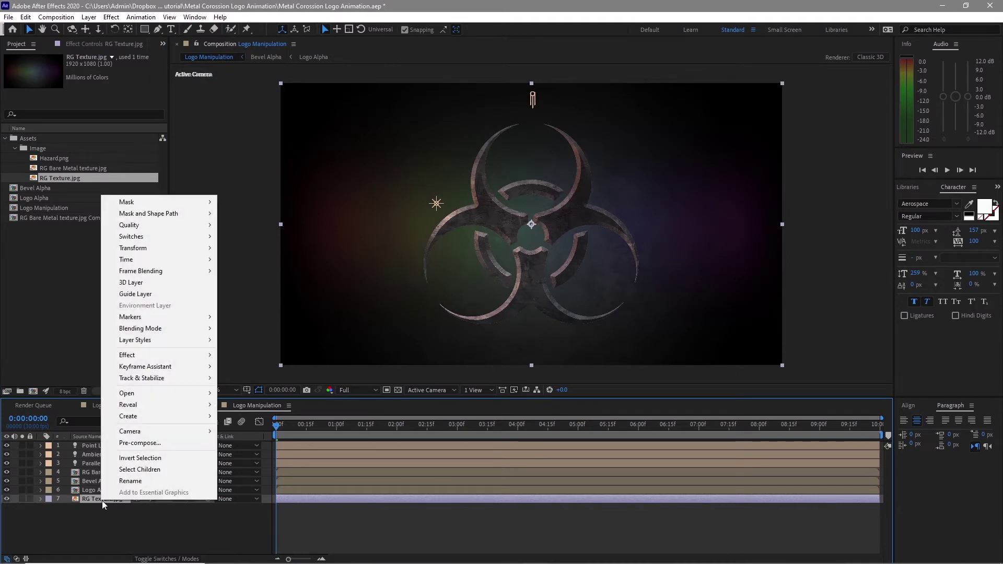
pyautogui.click(170, 444)
pyautogui.click(396, 279)
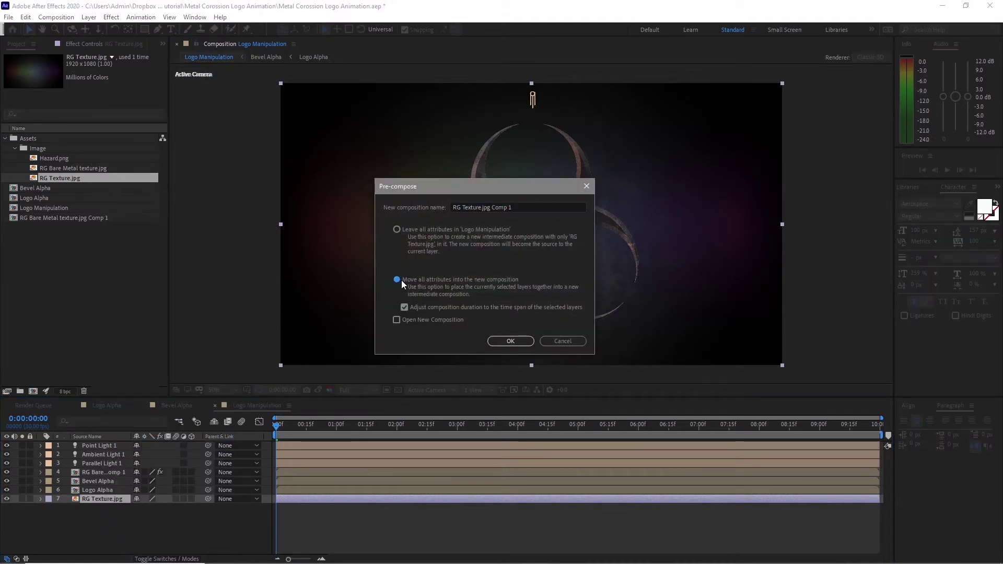
pyautogui.click(497, 342)
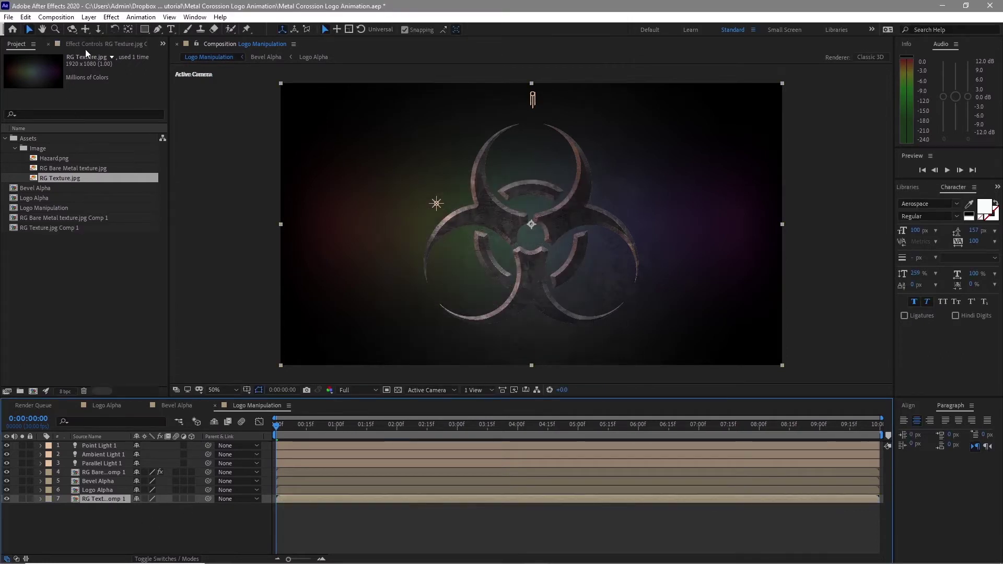
# - Apply a Curves effect to the RG Texture background layer and pull the RGB midtones down to darken it
pyautogui.click(111, 17)
pyautogui.moveTo(181, 135)
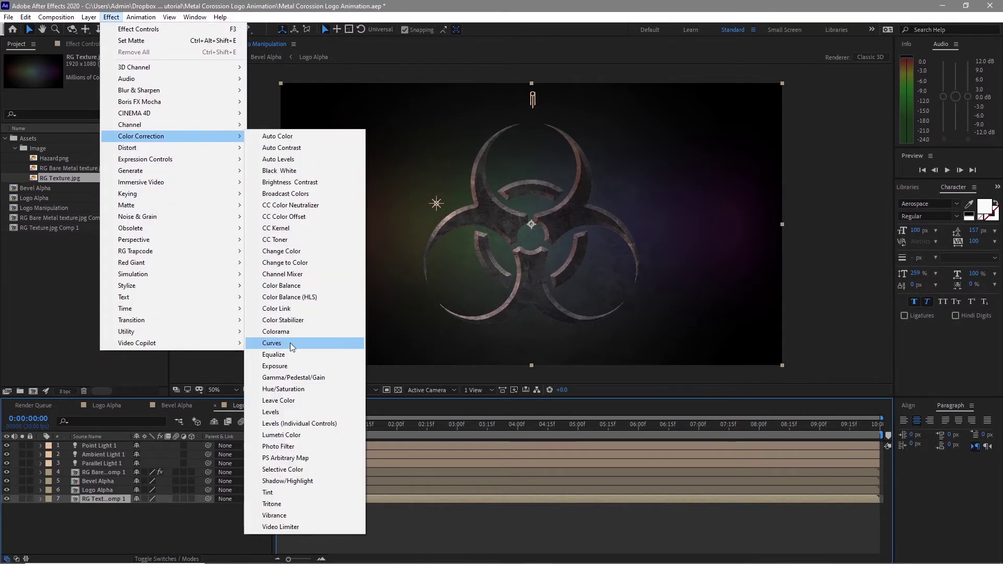
pyautogui.click(289, 342)
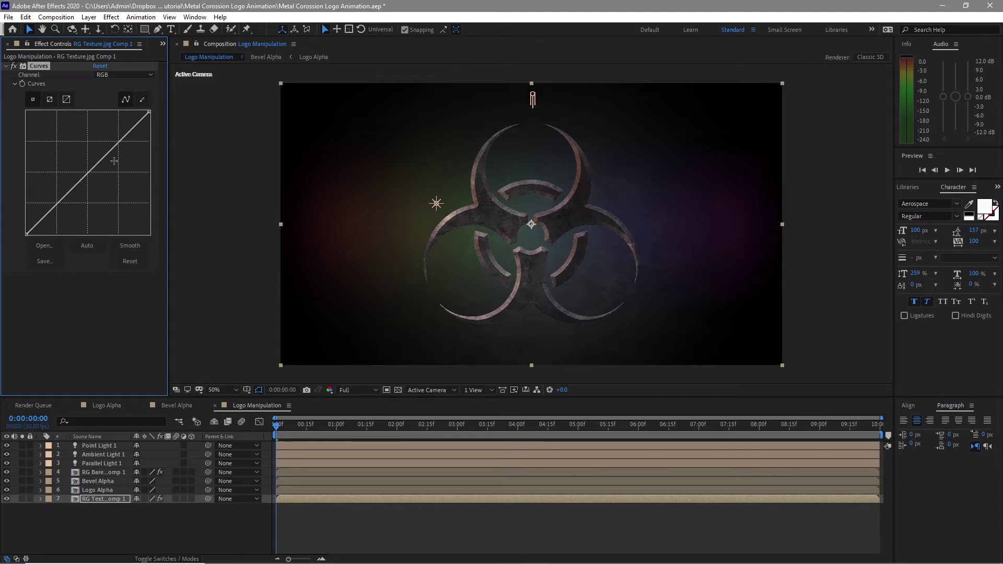
pyautogui.moveTo(115, 161); pyautogui.dragTo(99, 194)
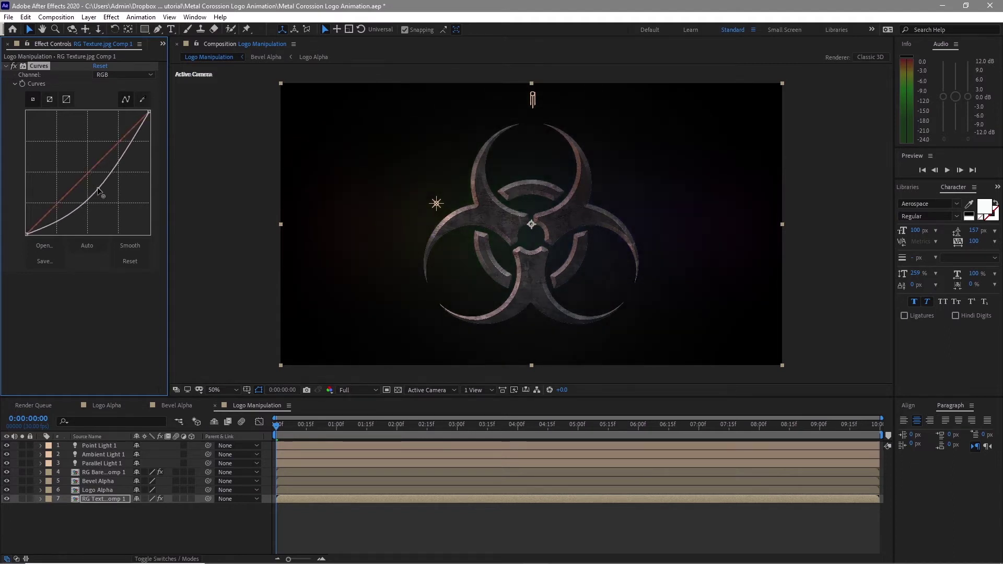
# - Duplicate the RG Bare Metal texture.jpg Comp 1 layer and select the lower copy
pyautogui.click(115, 473)
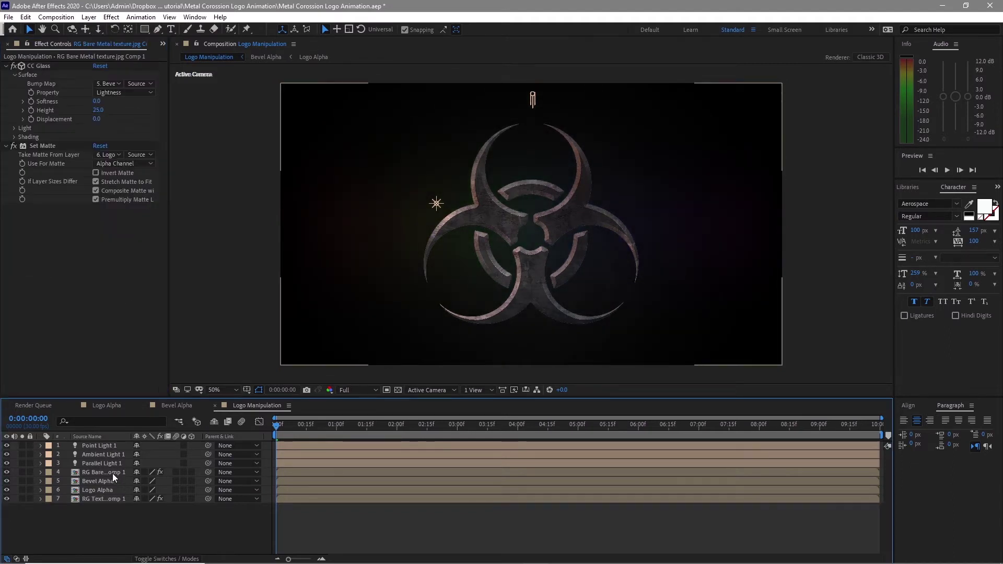
pyautogui.click(112, 473)
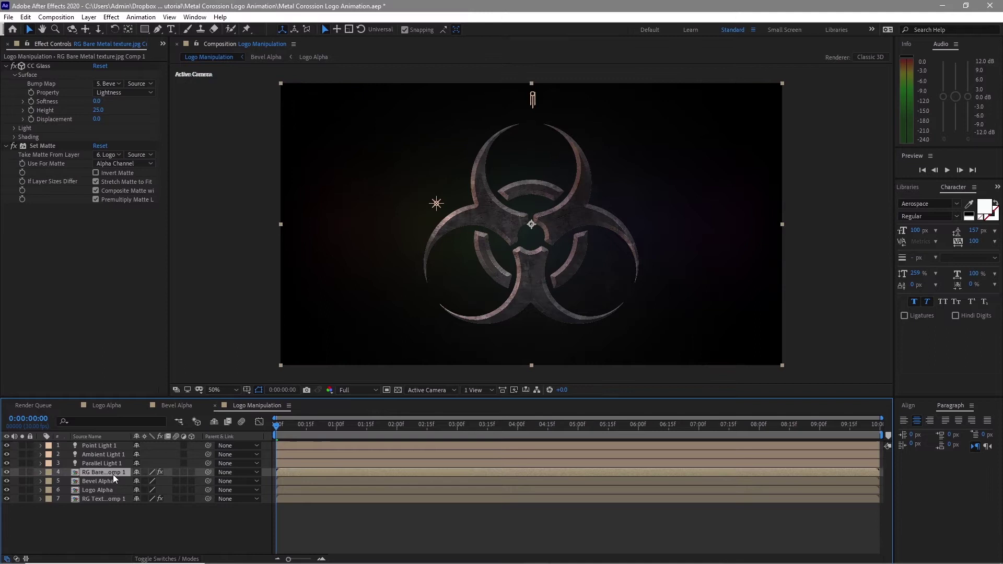
pyautogui.click(25, 17)
pyautogui.click(48, 151)
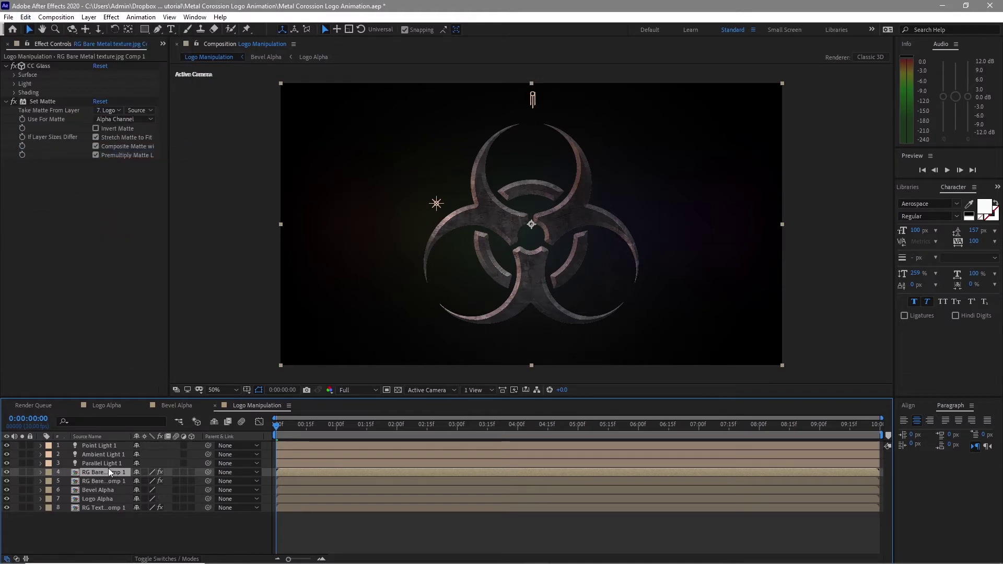
pyautogui.moveTo(109, 471); pyautogui.dragTo(110, 483)
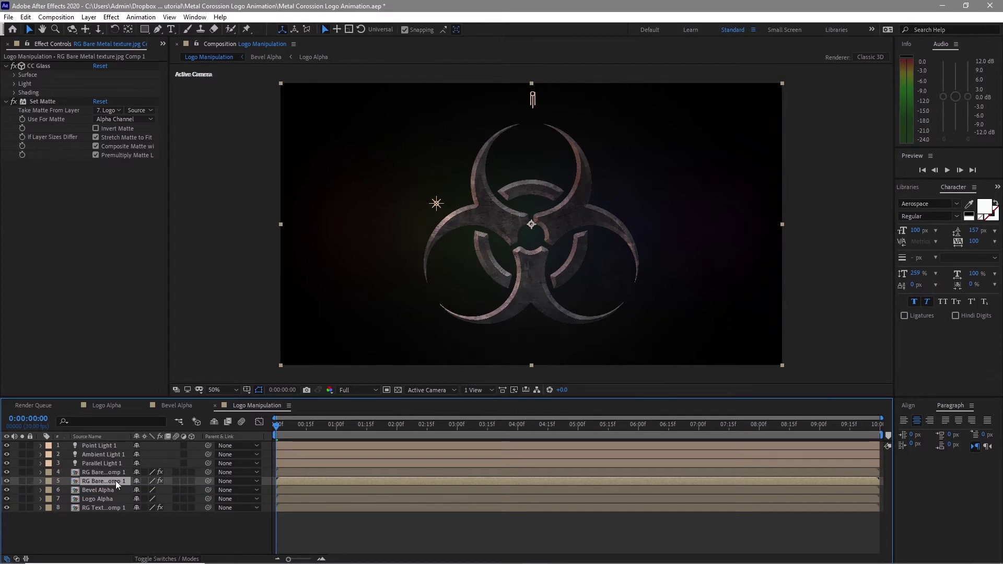
# - Rename the lower bare metal texture layer as RG Bare Metal texture.jshadow
pyautogui.rightClick(115, 480)
pyautogui.click(130, 463)
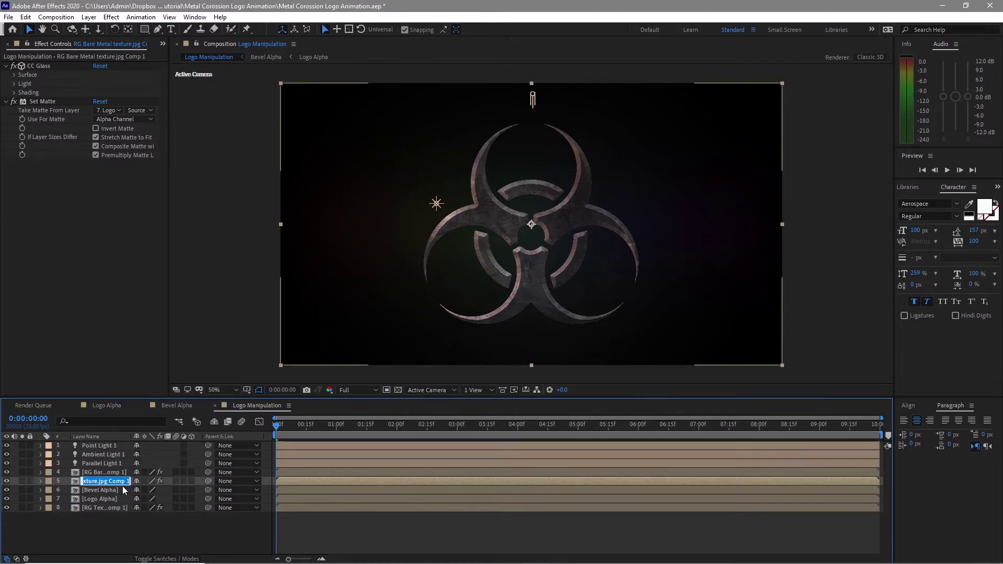
pyautogui.write('Metal texture.jsh')
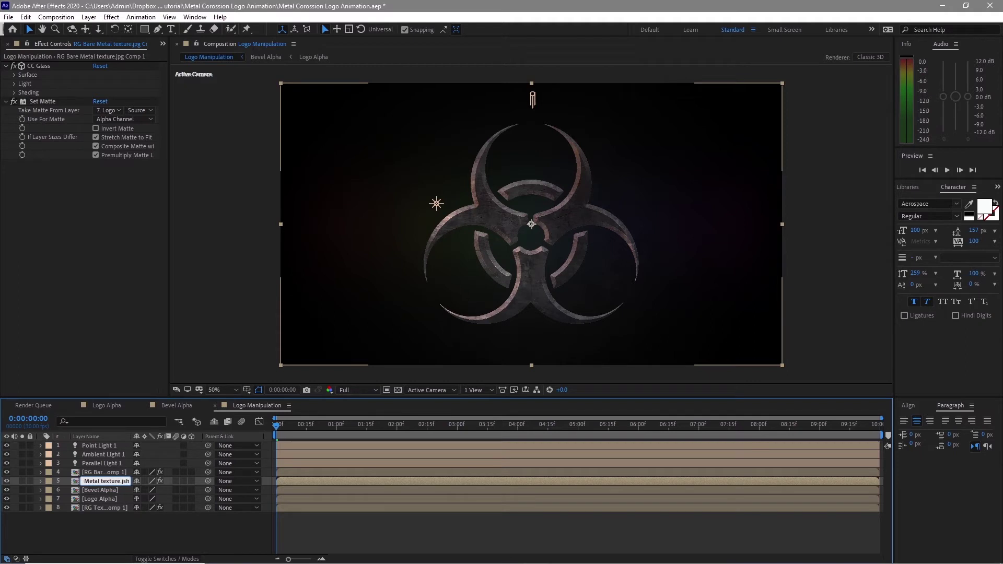
pyautogui.write('adow')
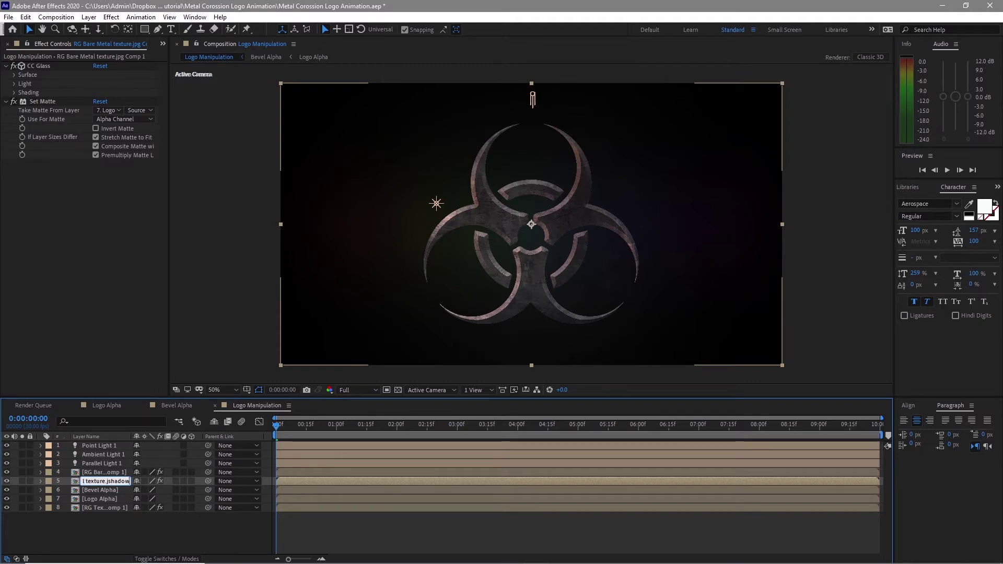
pyautogui.click(69, 365)
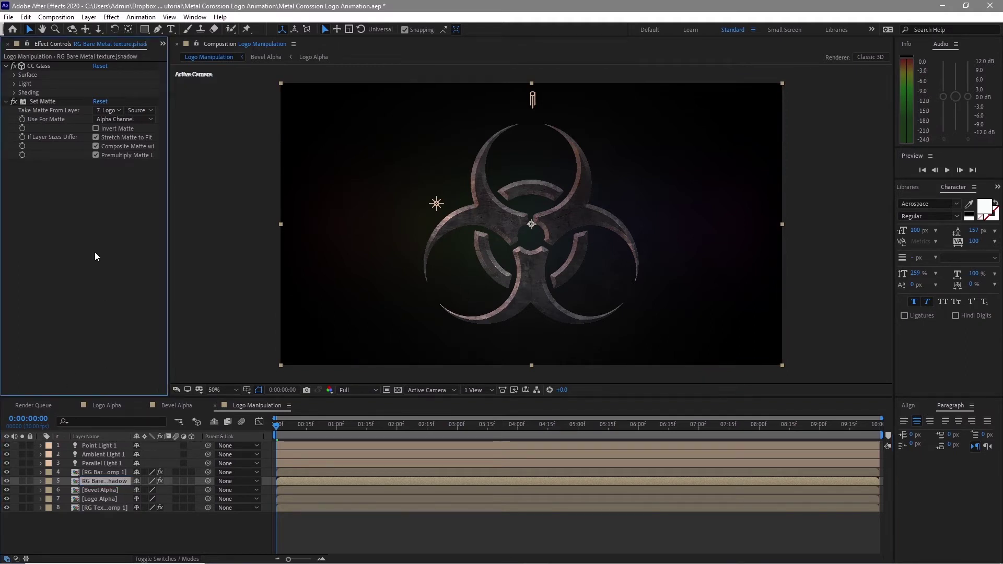
# - Apply CC Radial Blur to the shadow layer, using the Fading Zoom type and an amount of -8
pyautogui.click(112, 16)
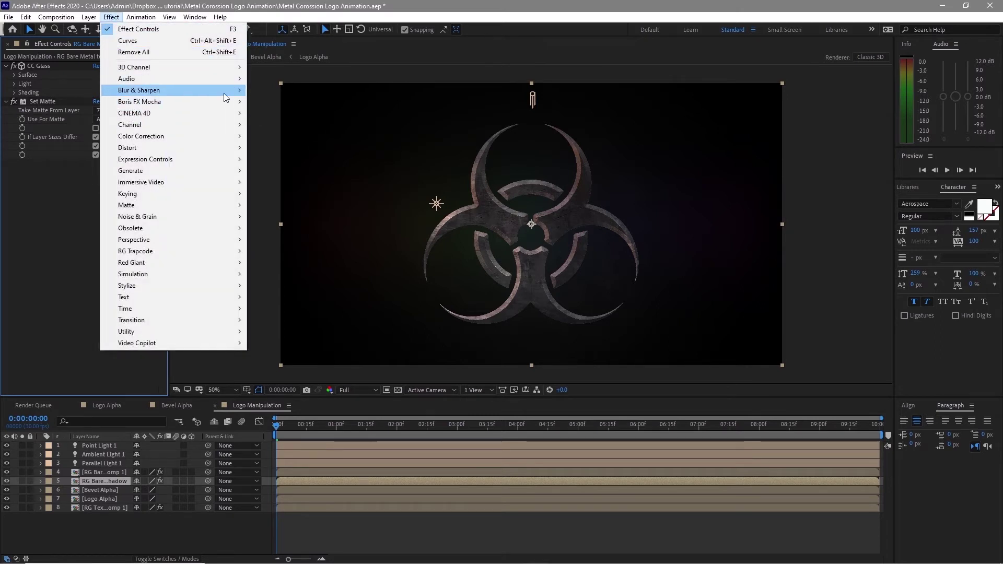
pyautogui.moveTo(220, 92)
pyautogui.click(277, 136)
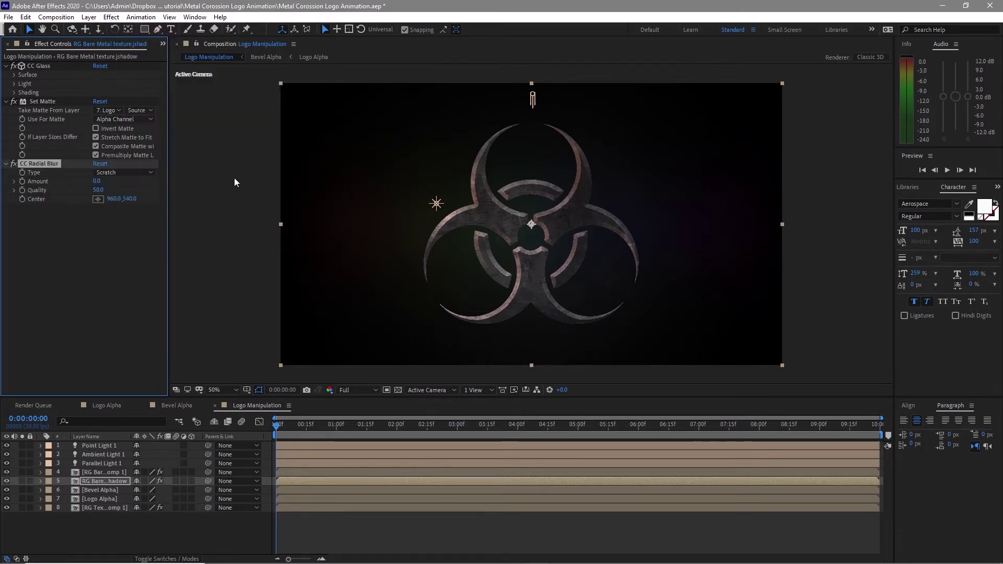
pyautogui.click(135, 172)
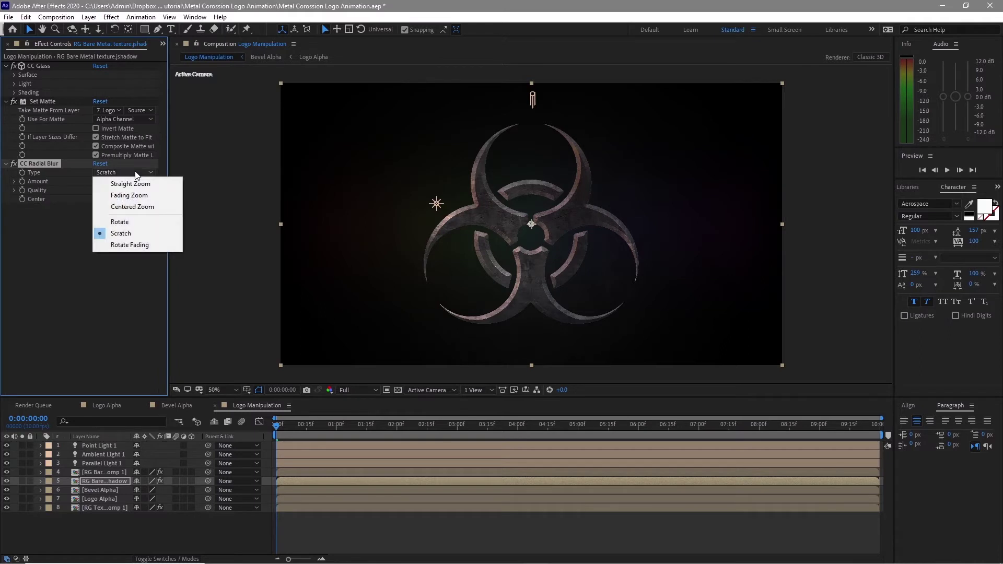
pyautogui.click(123, 196)
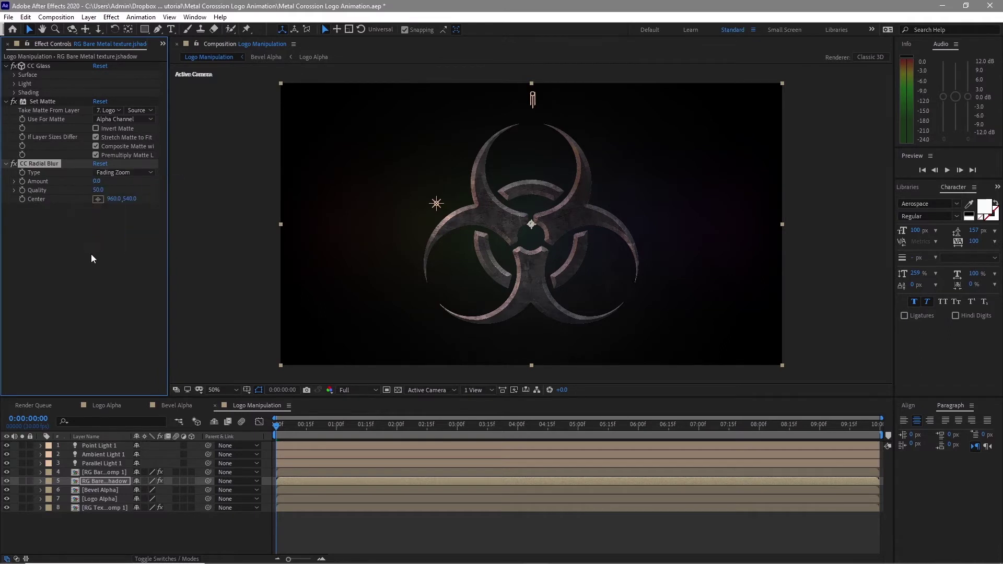
pyautogui.click(97, 182)
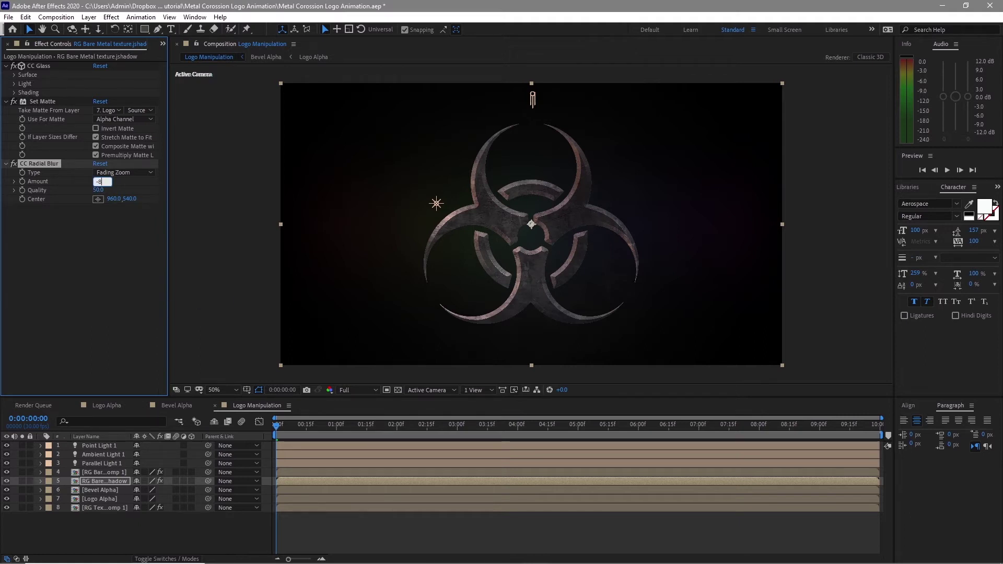
pyautogui.write('-8')
pyautogui.press('Return')
pyautogui.press('.')
pyautogui.press('.')
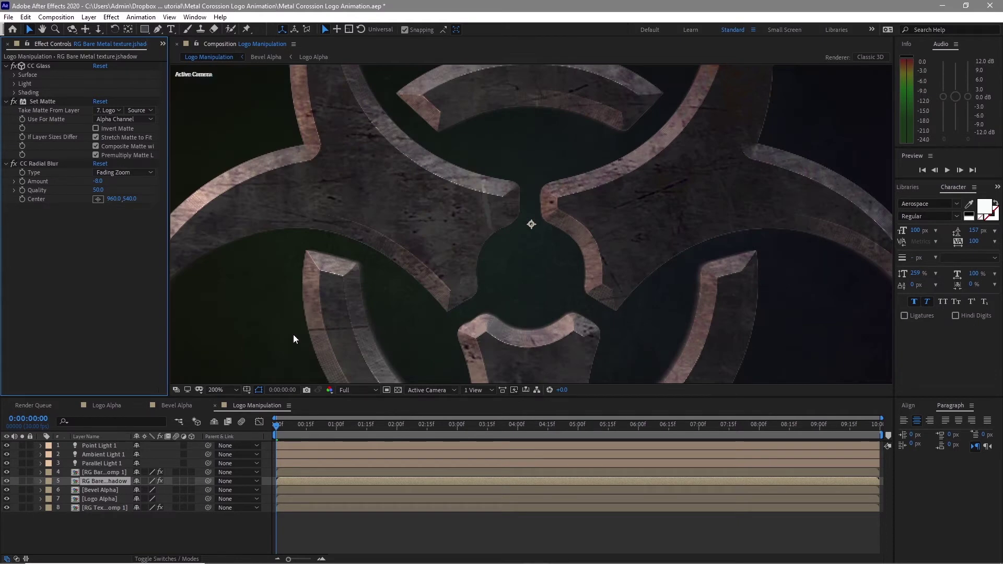
# - Add a Tint effect to the shadow layer above CC Radial Blur and map white to black (000000)
pyautogui.click(65, 163)
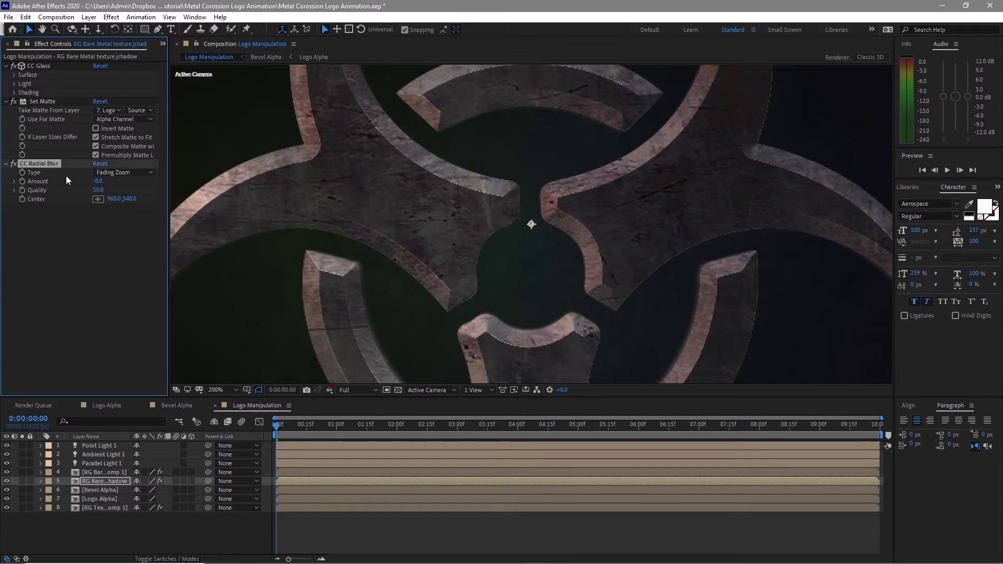
pyautogui.click(111, 17)
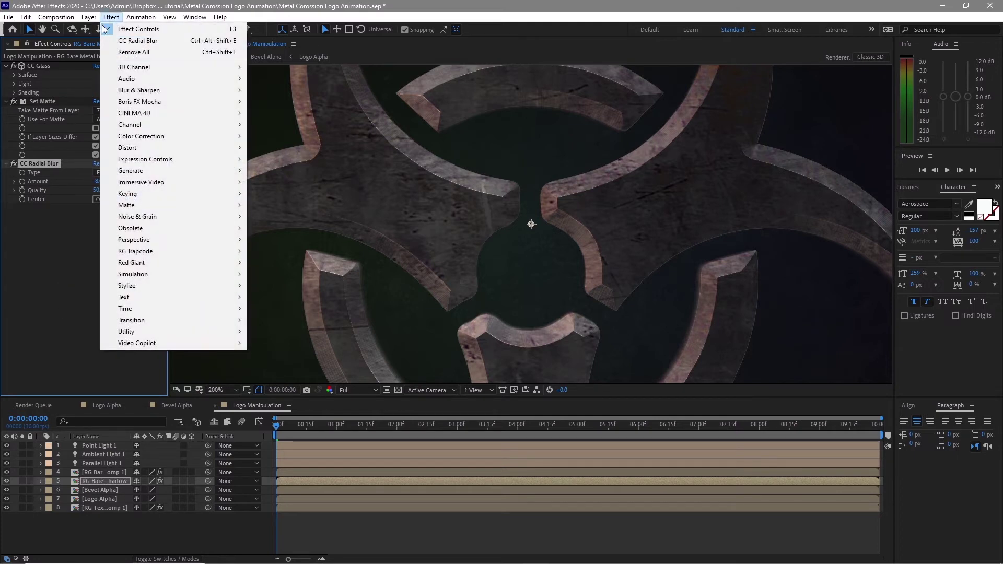
pyautogui.moveTo(214, 137)
pyautogui.click(285, 492)
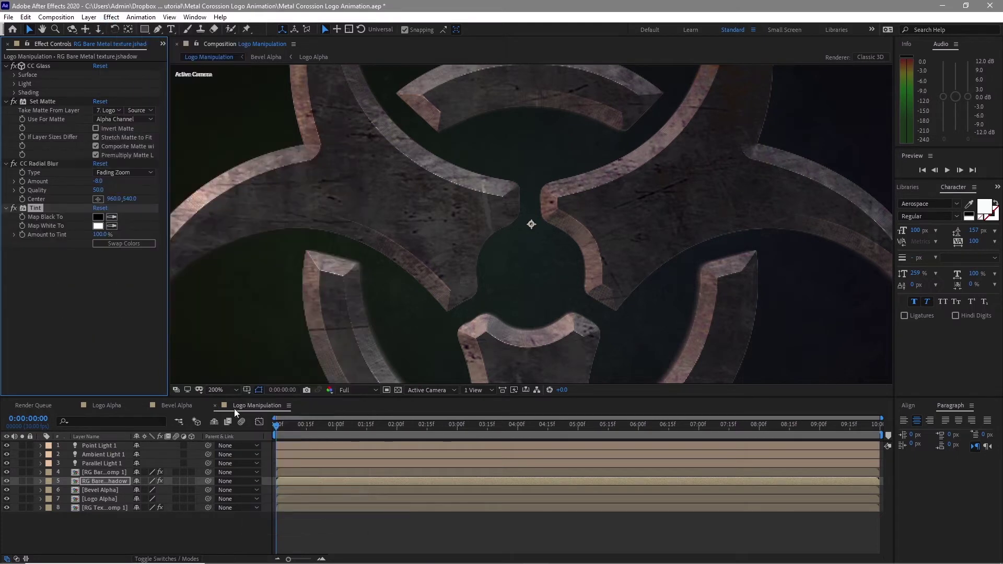
pyautogui.moveTo(42, 209); pyautogui.dragTo(35, 162)
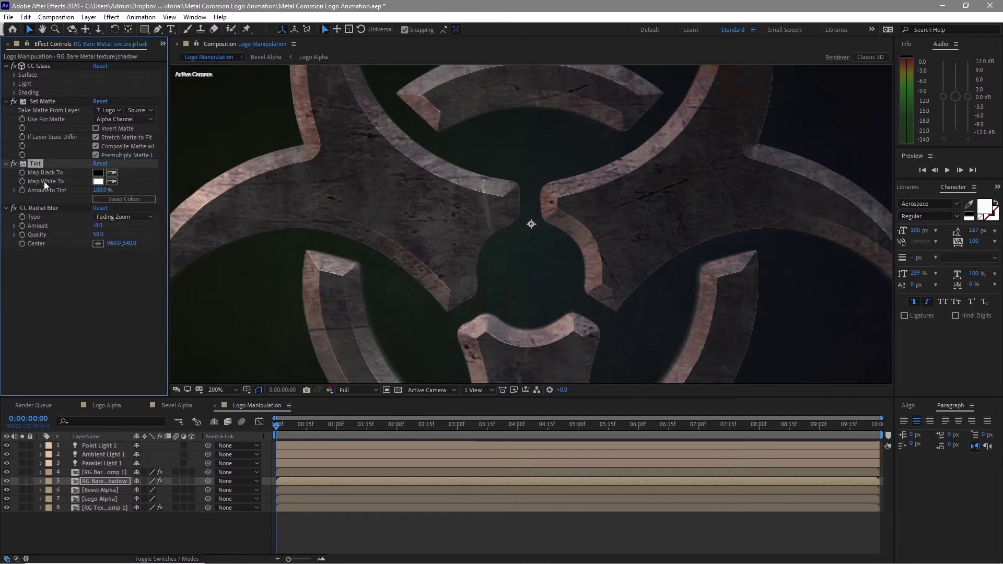
pyautogui.click(98, 181)
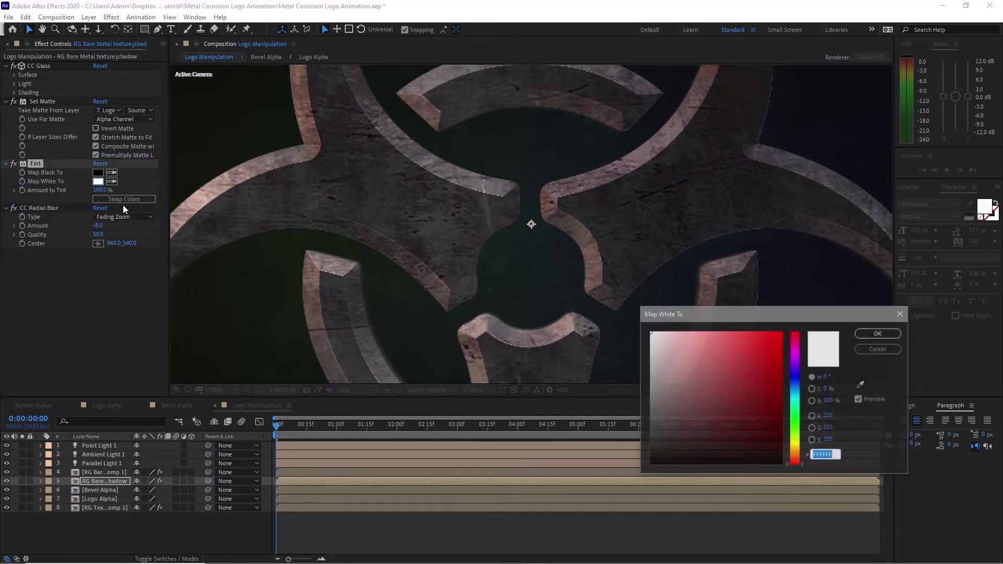
pyautogui.moveTo(687, 409); pyautogui.dragTo(647, 465)
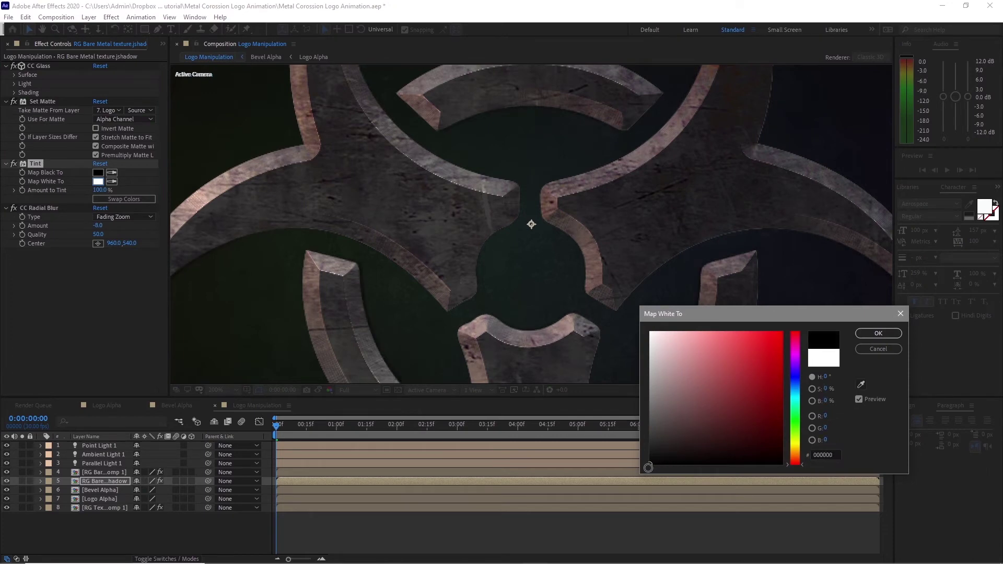
pyautogui.click(878, 333)
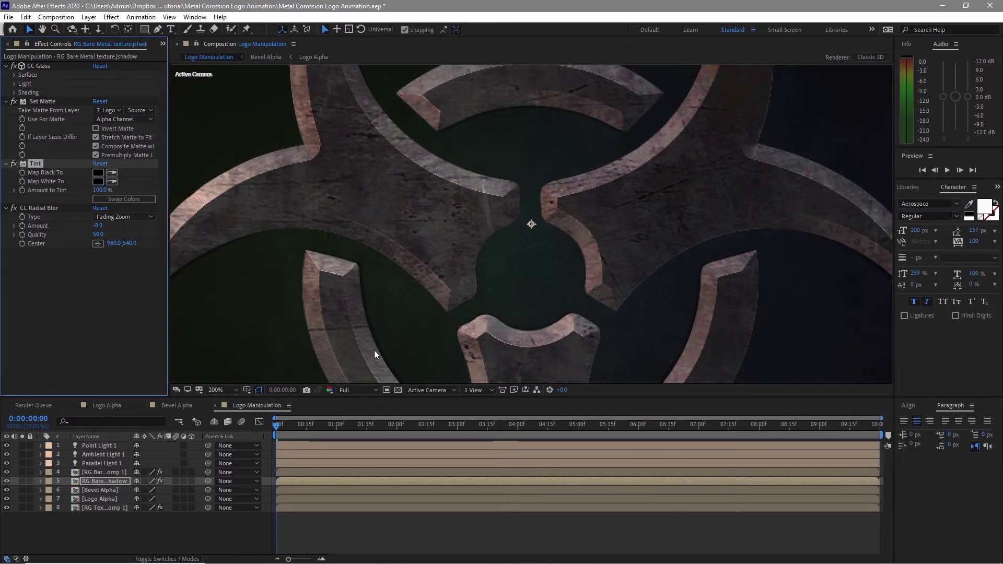
# - Apply a Curves effect to the shadow layer and raise its Alpha channel curve to strengthen the shadow
pyautogui.click(111, 16)
pyautogui.moveTo(142, 141)
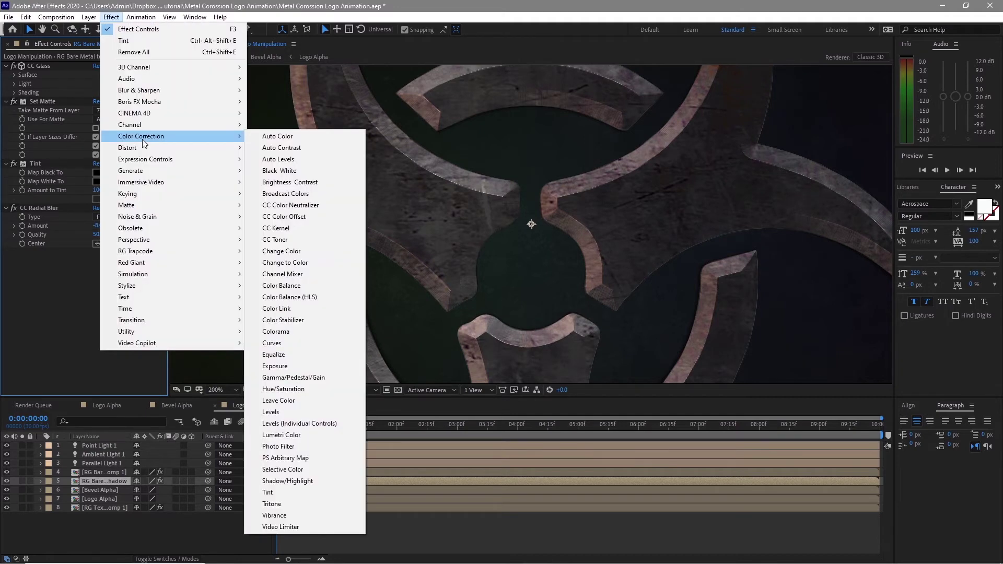
pyautogui.click(326, 342)
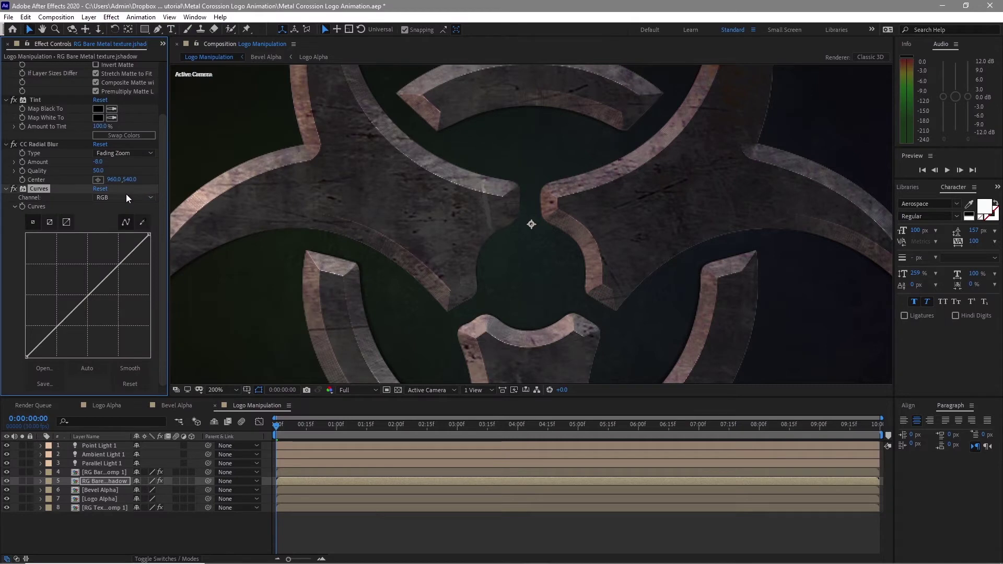
pyautogui.click(126, 196)
pyautogui.click(119, 254)
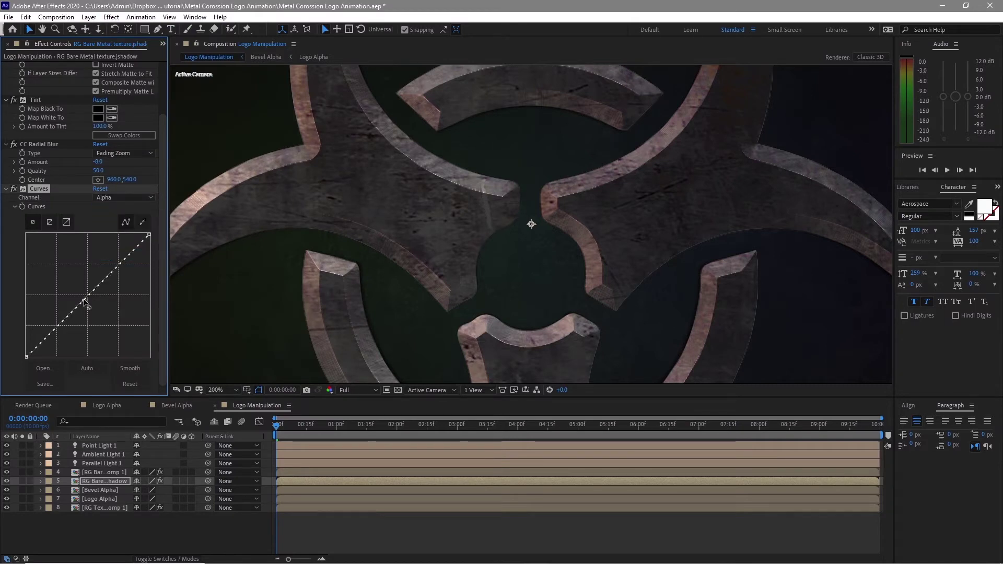
pyautogui.moveTo(86, 297); pyautogui.dragTo(49, 267)
pyautogui.press(',')
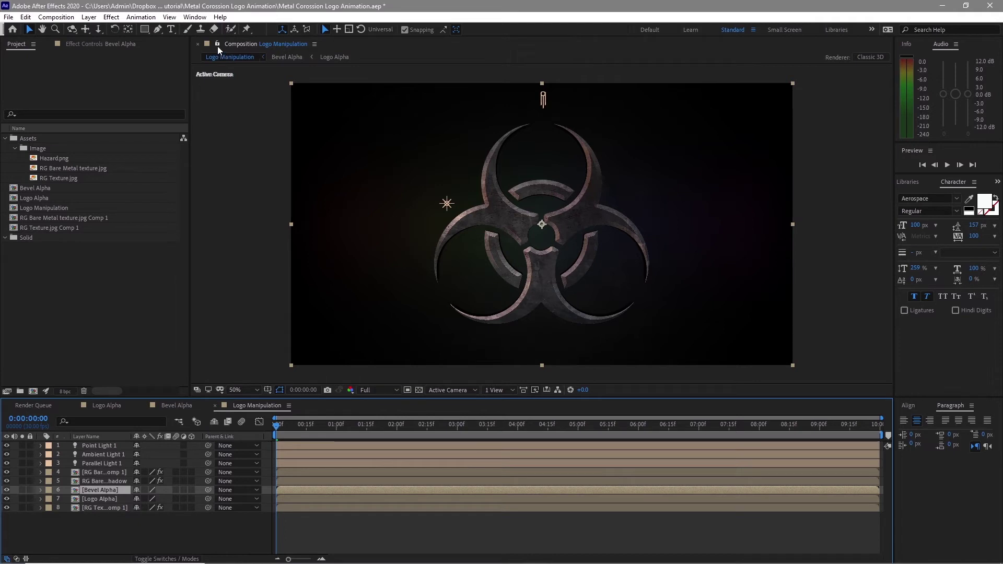
# - Hide the Bevel Alpha and Logo Alpha layers in the Logo Manipulation composition
pyautogui.click(223, 62)
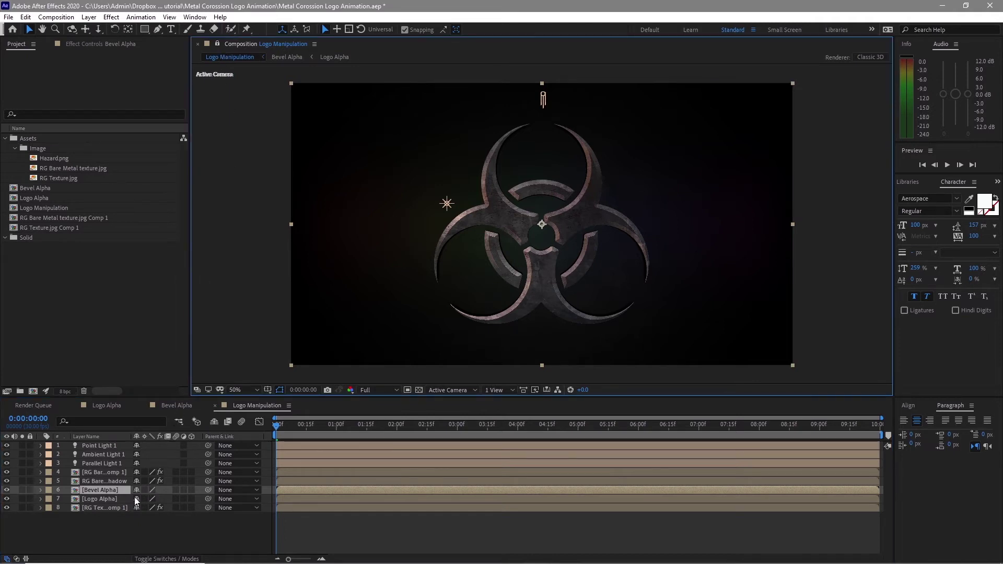
pyautogui.click(6, 490)
pyautogui.click(7, 498)
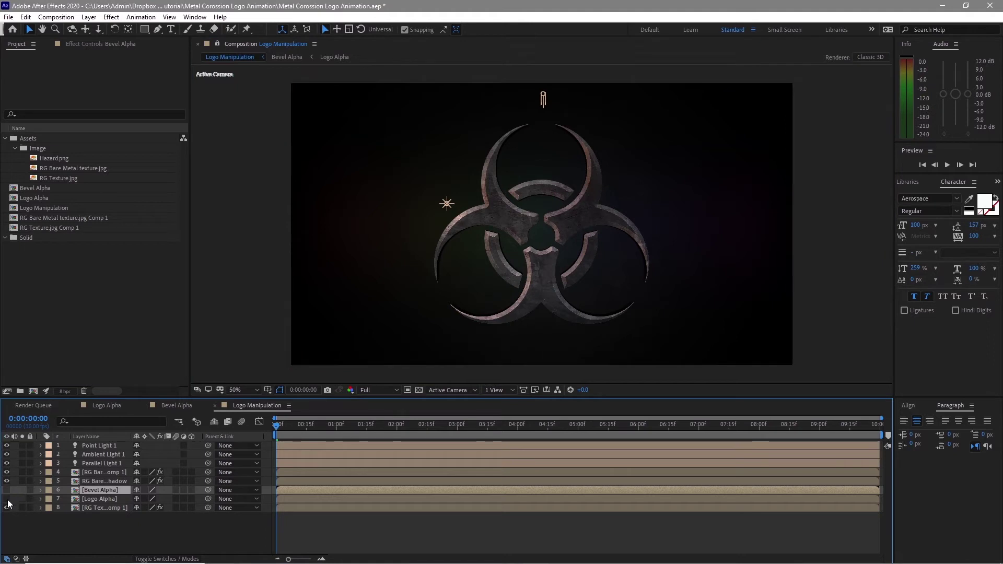
# - Open the Bevel Alpha composition and dock its viewer beside the Logo Manipulation viewer
pyautogui.doubleClick(115, 490)
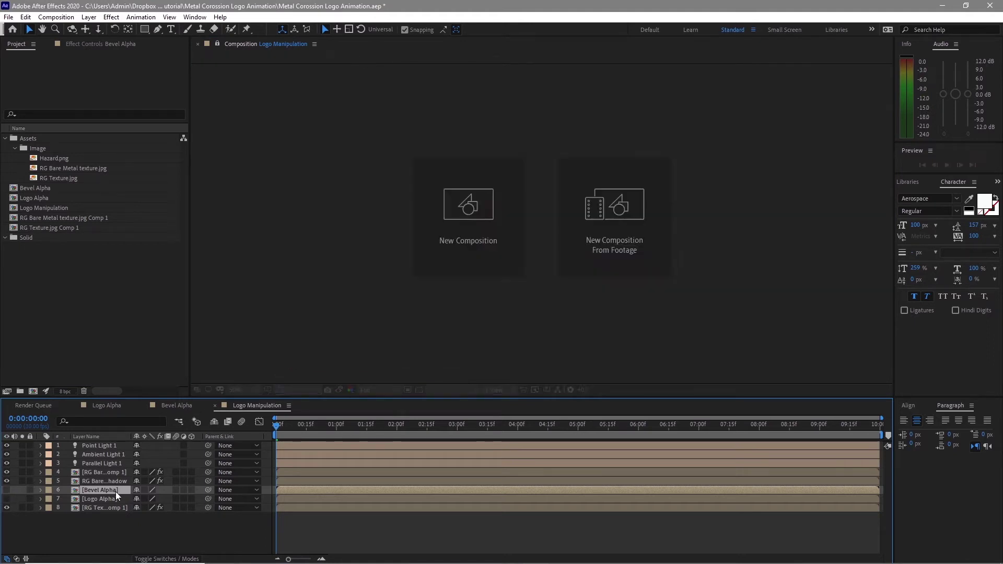
pyautogui.moveTo(373, 51); pyautogui.dragTo(879, 232)
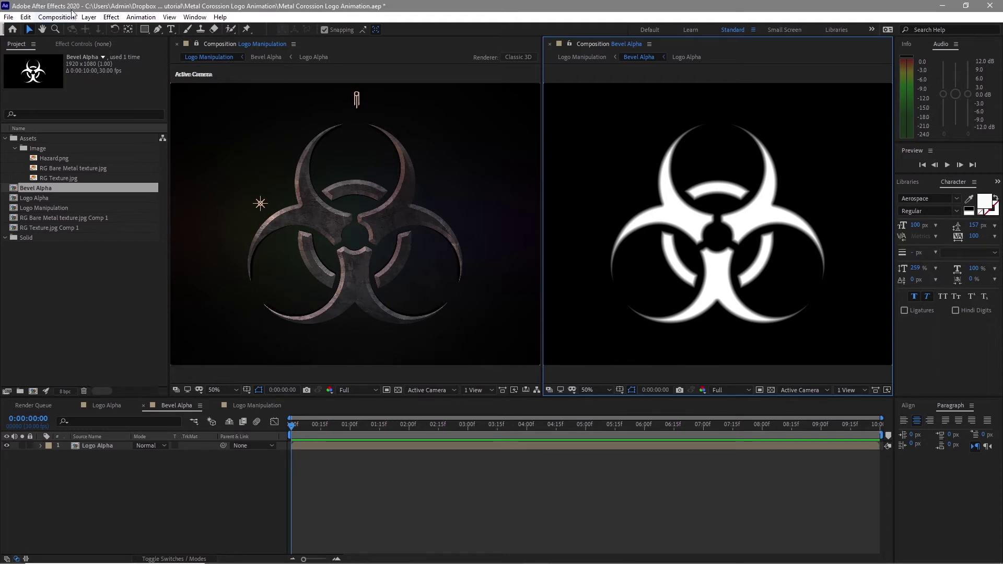
# - Create a black 1920 x 1080 solid named Rock Roughen in the Bevel Alpha composition
pyautogui.click(89, 16)
pyautogui.moveTo(96, 29)
pyautogui.click(267, 40)
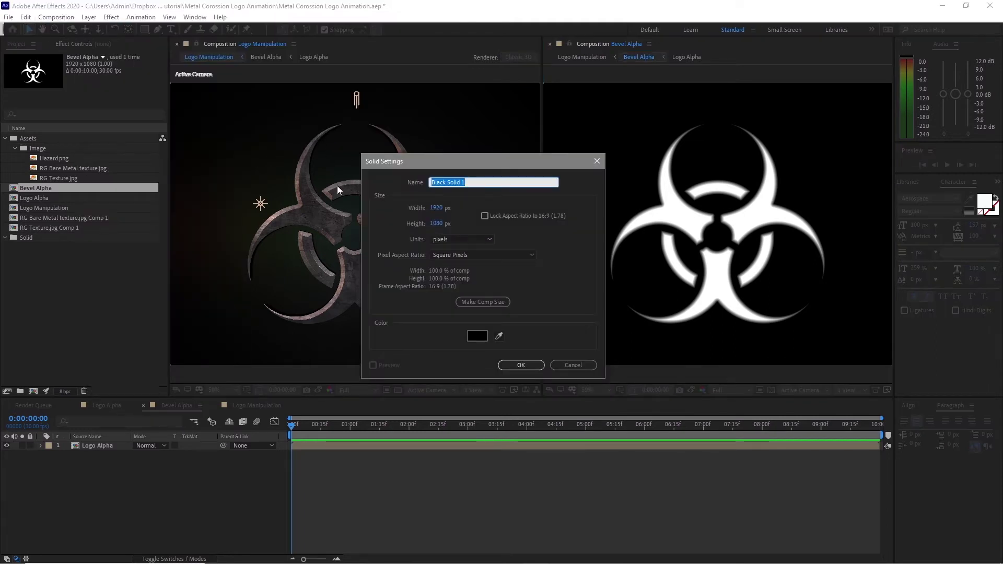
pyautogui.write('Rock Roughen')
pyautogui.click(528, 366)
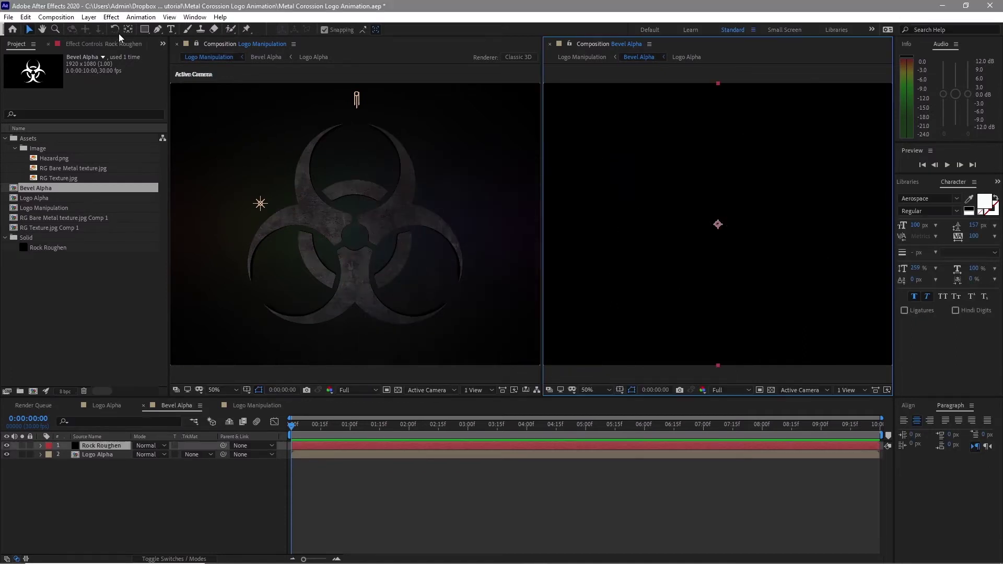
# - Apply a Fractal Noise effect to the Rock Roughen layer and set its fractal type to Max
pyautogui.click(111, 18)
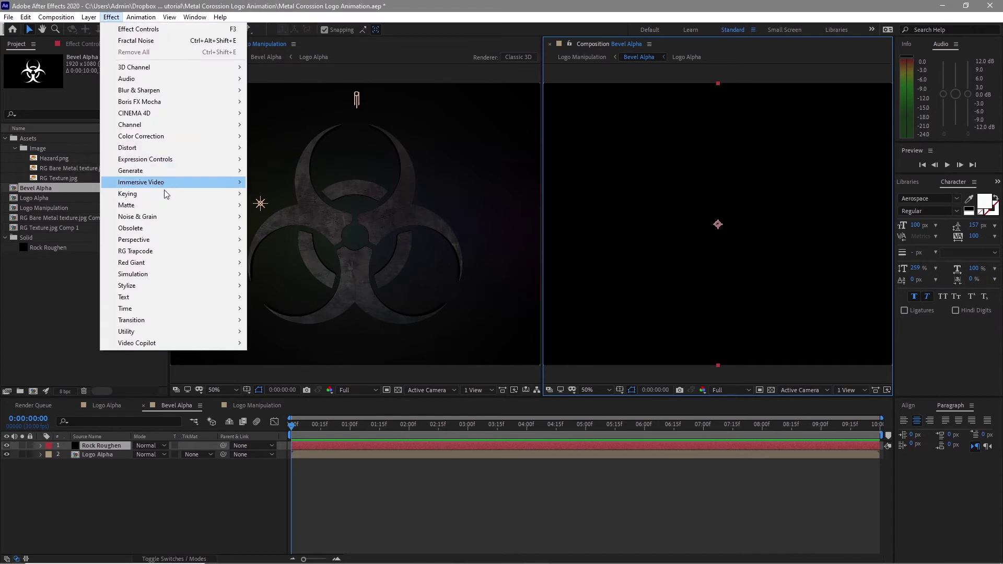
pyautogui.moveTo(169, 215)
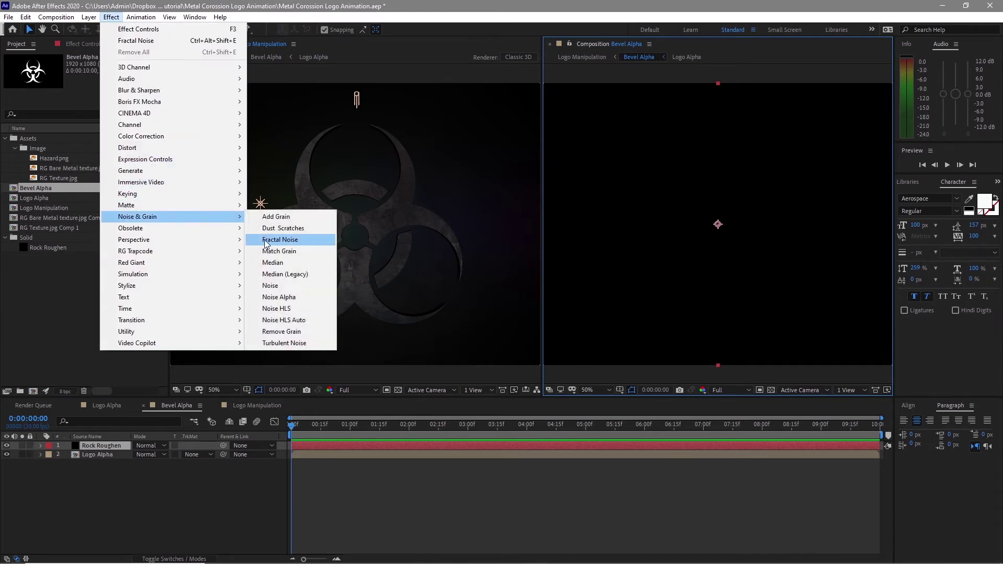
pyautogui.click(282, 239)
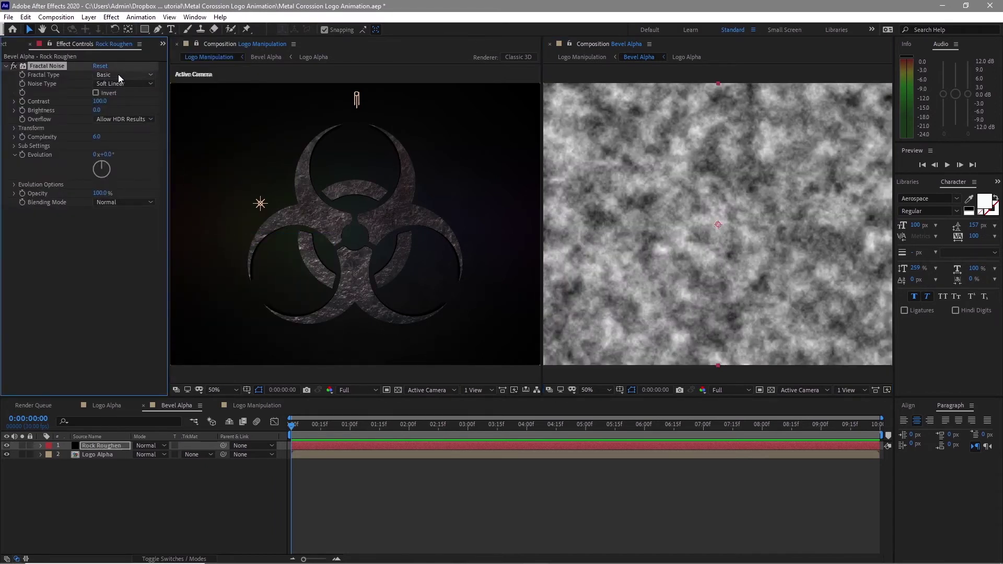
pyautogui.click(118, 74)
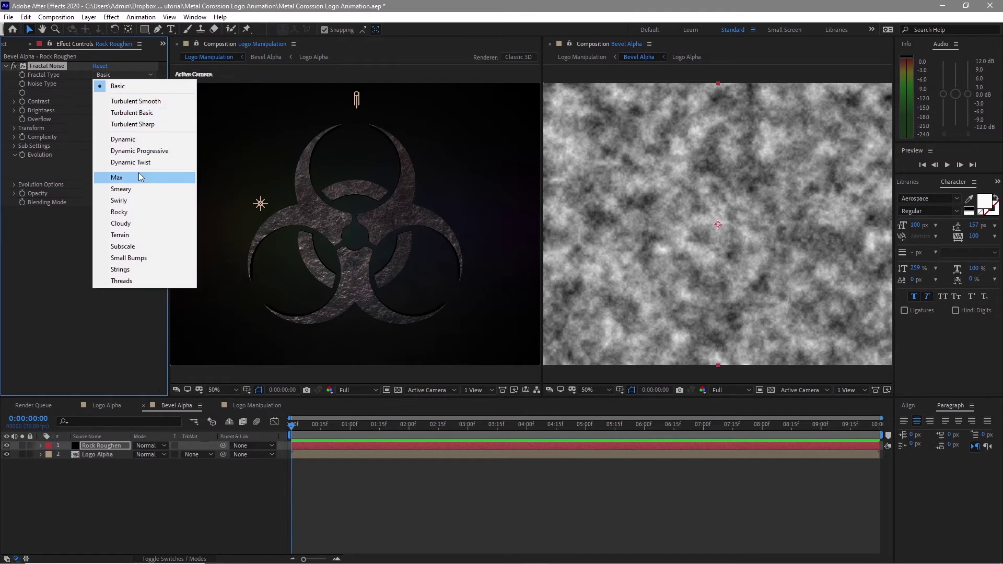
pyautogui.click(117, 177)
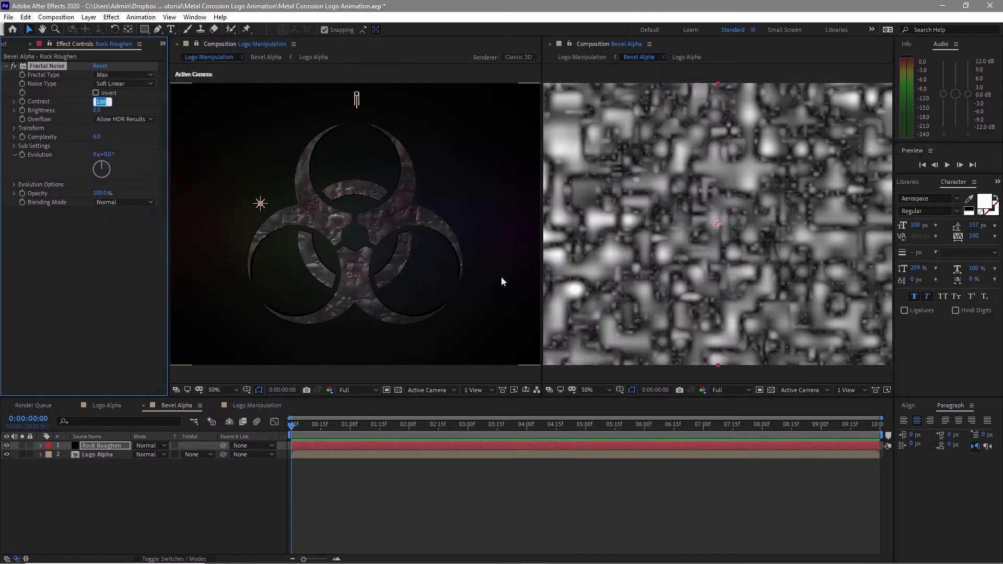
# - Set the Rock Roughen noise to contrast 80 and brightness -15, and change the layer's blending mode to Add
pyautogui.write('80')
pyautogui.click(96, 110)
pyautogui.write('-')
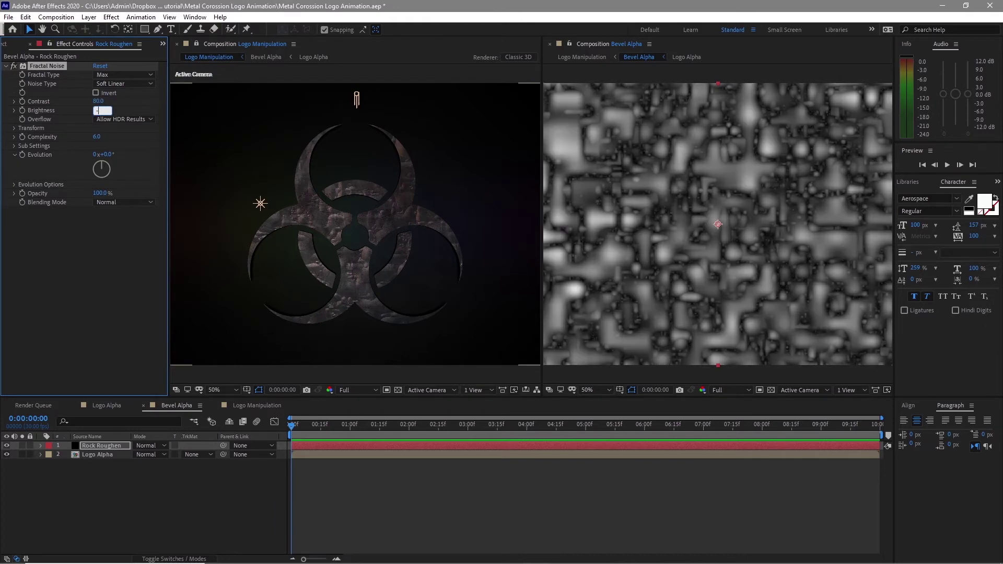
pyautogui.write('15')
pyautogui.press('Return')
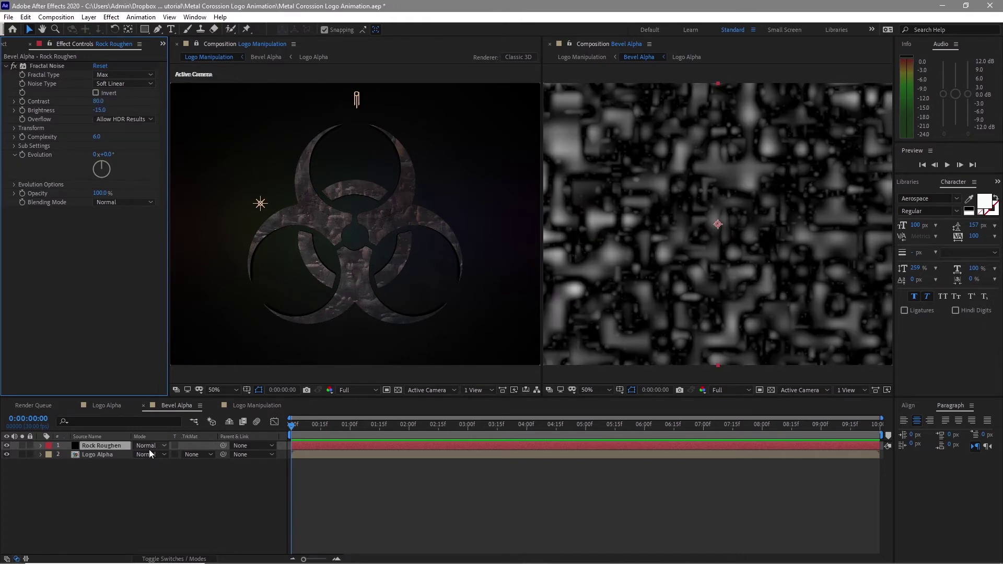
pyautogui.click(149, 447)
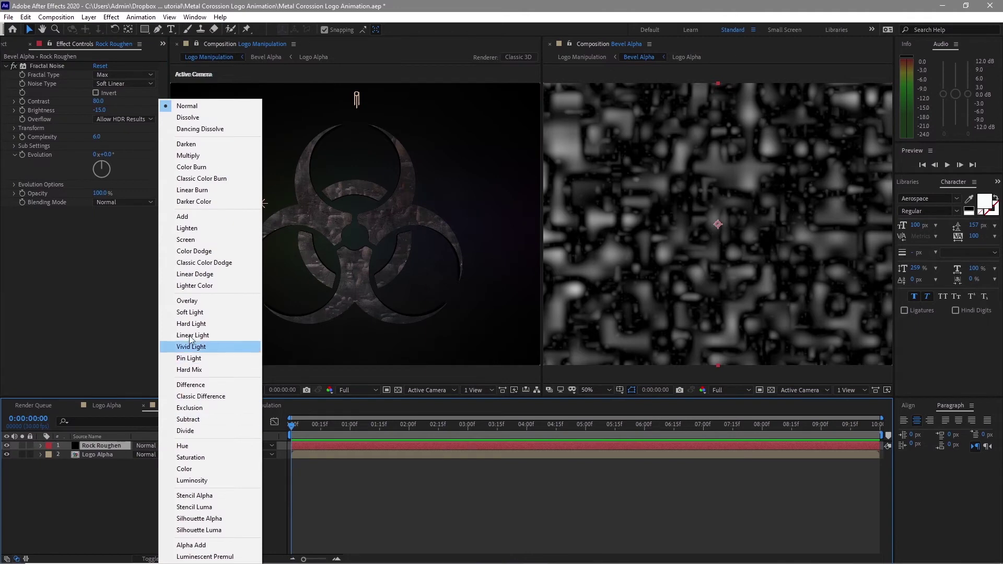
pyautogui.click(191, 217)
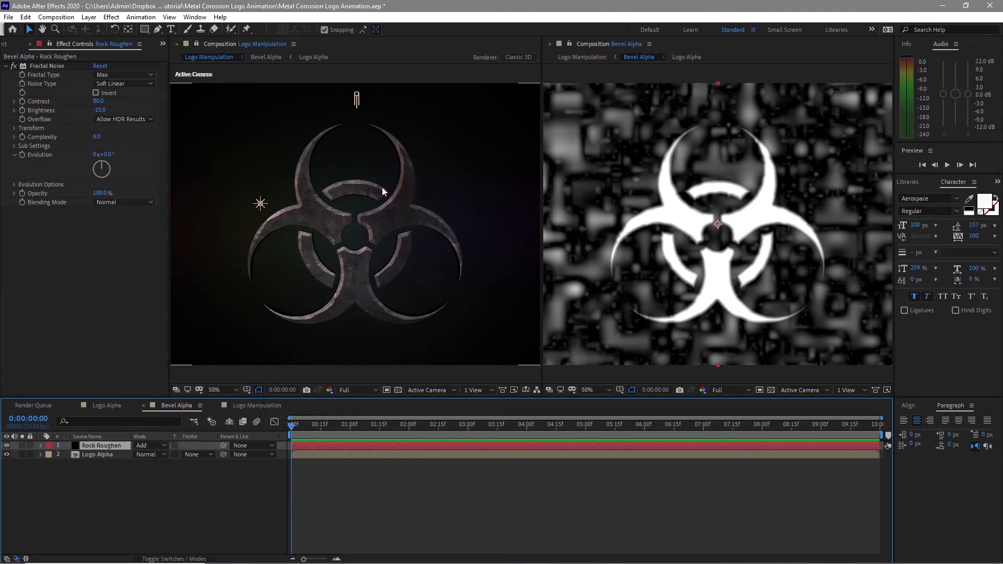
# - Create a black 1920 x 1080 solid named Corrosion above Rock Roughen in the Bevel Alpha composition
pyautogui.click(89, 17)
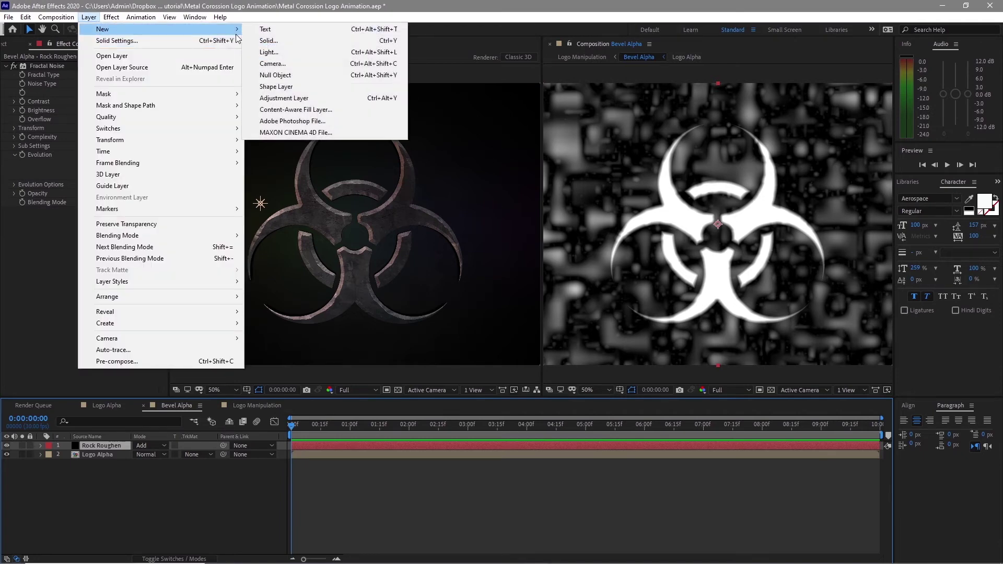
pyautogui.click(252, 40)
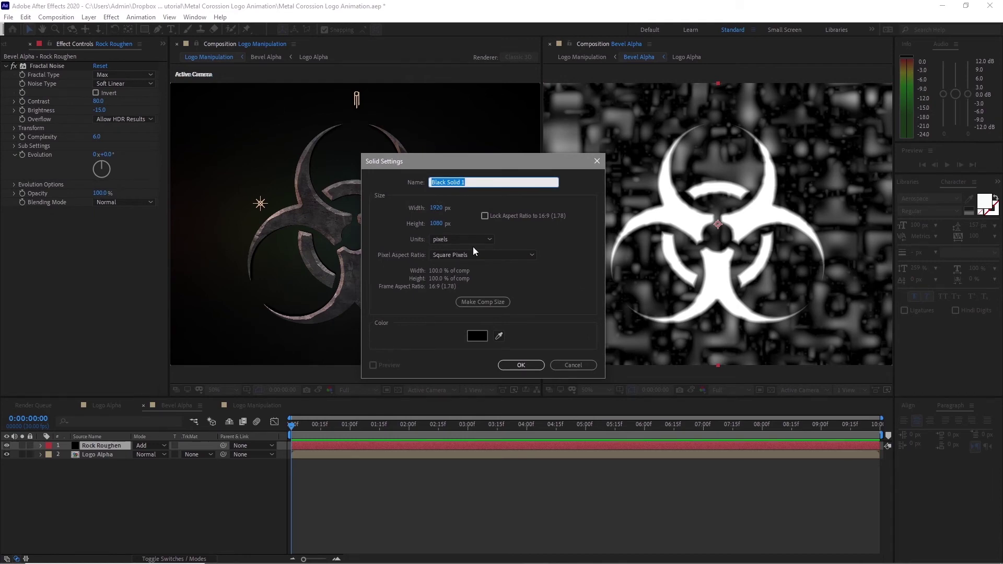
pyautogui.write('Corrosion')
pyautogui.click(521, 364)
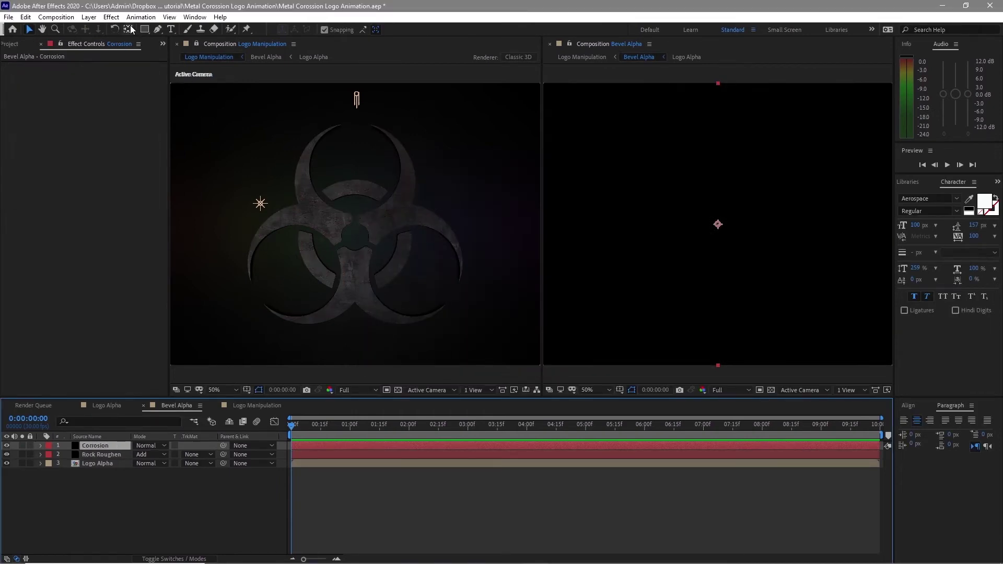
# - Apply a Fractal Noise effect to the Corrosion layer with the Turbulent Basic fractal type
pyautogui.click(111, 17)
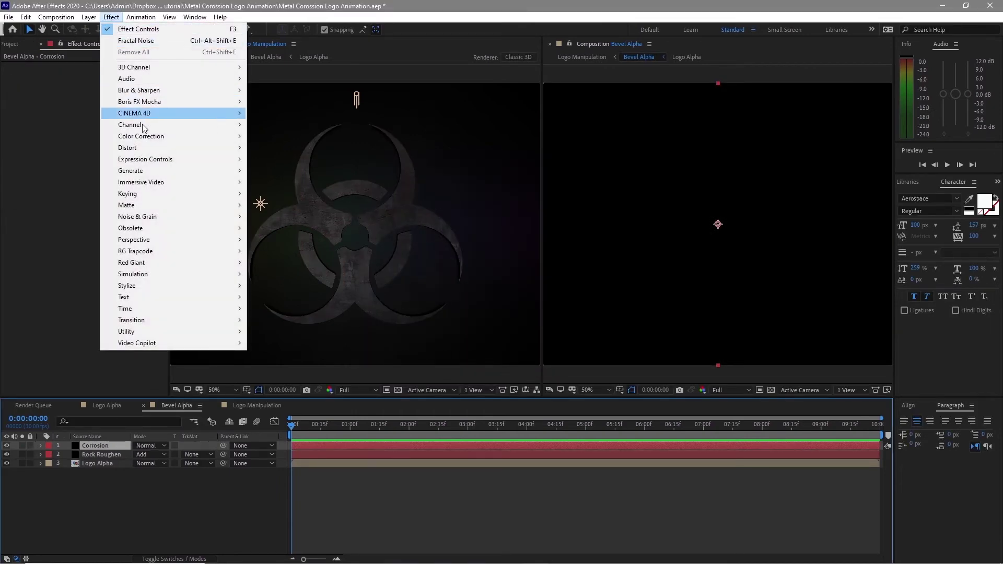
pyautogui.moveTo(221, 218)
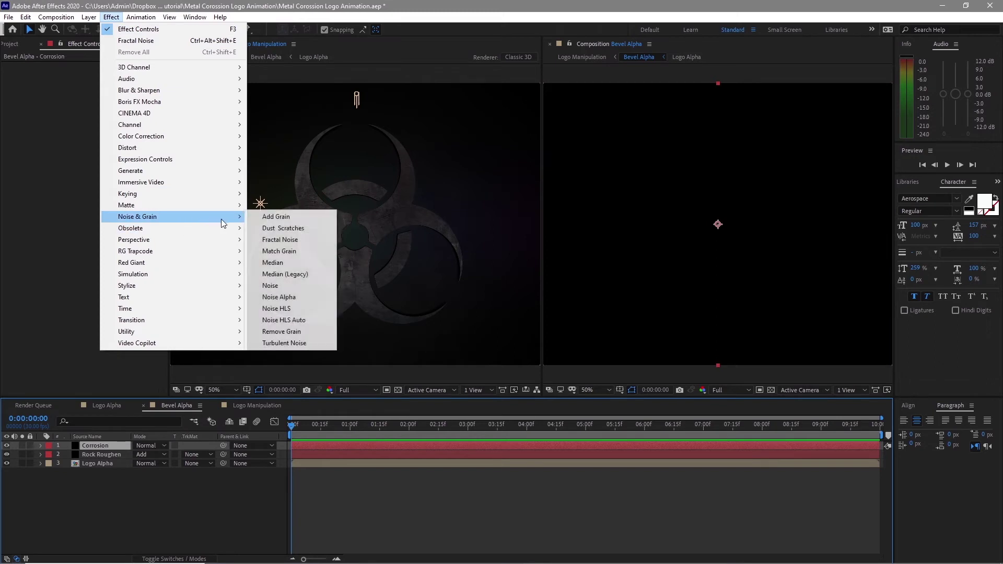
pyautogui.click(260, 240)
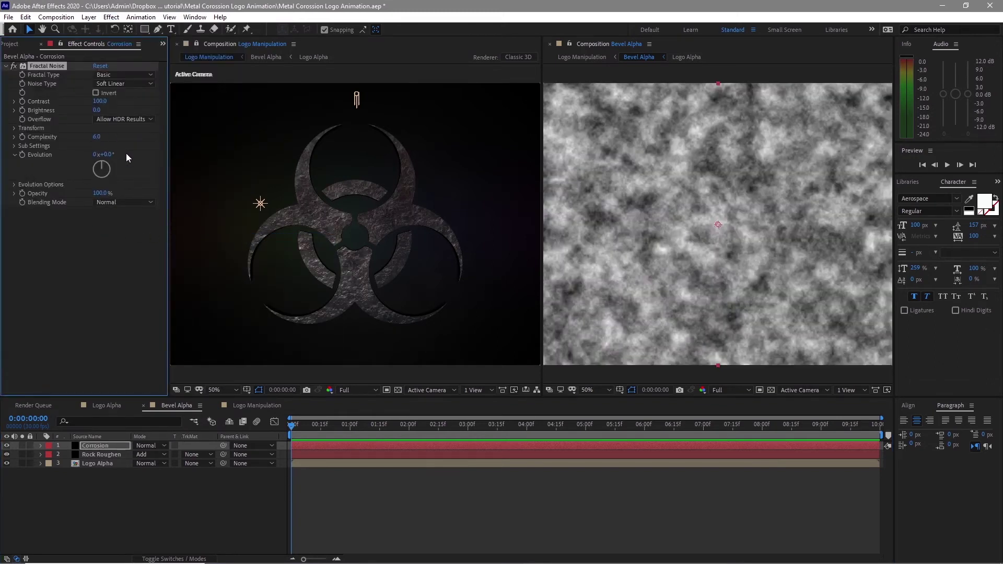
pyautogui.click(126, 76)
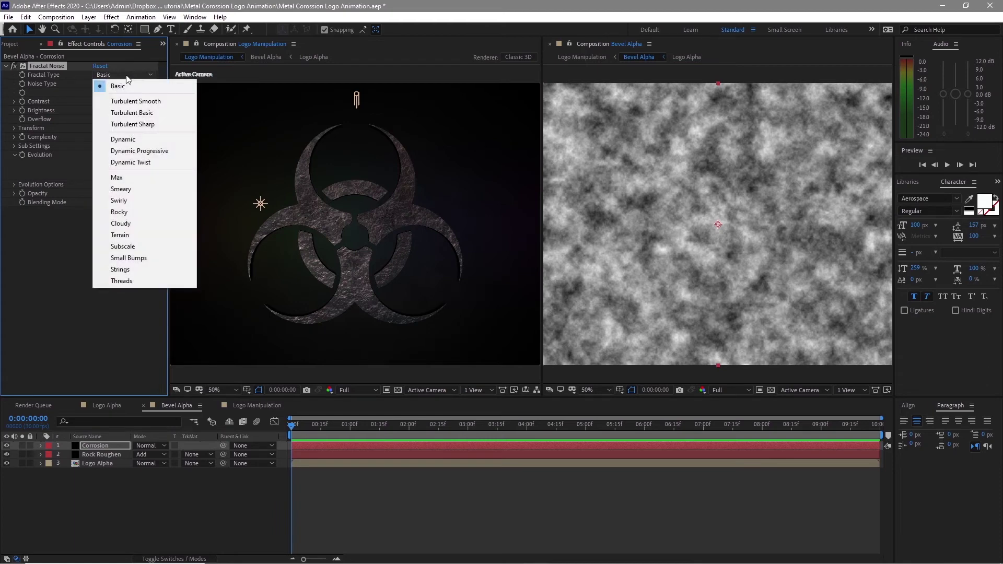
pyautogui.click(132, 113)
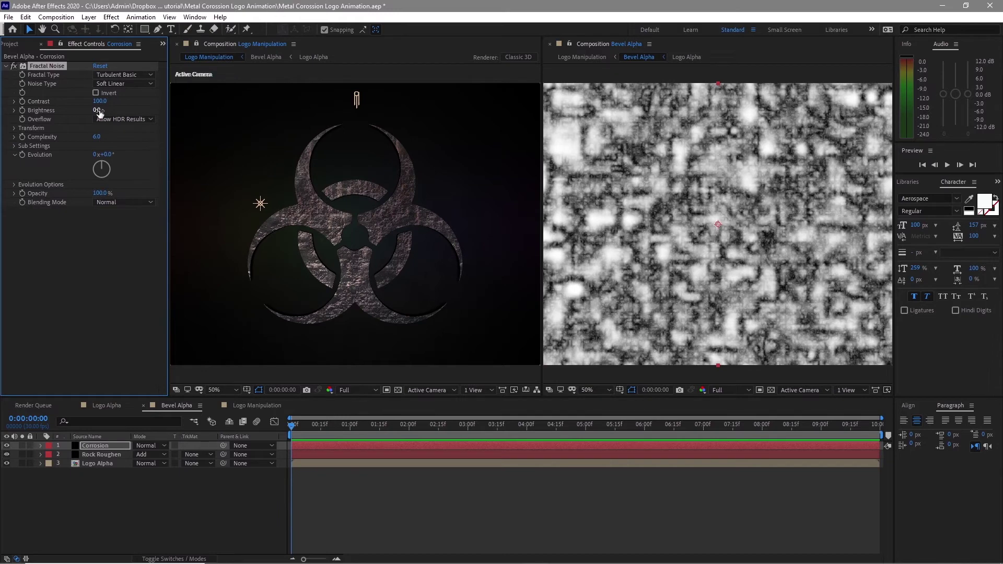
# - Set the Corrosion noise's brightness to 60 and change the layer's blending mode to Multiply
pyautogui.click(99, 112)
pyautogui.press('Return')
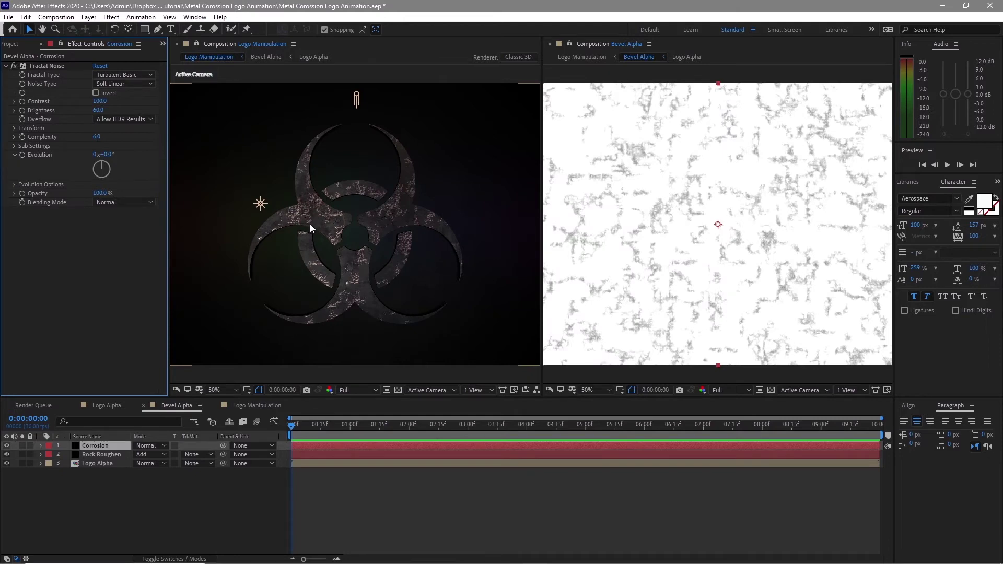
pyautogui.click(146, 447)
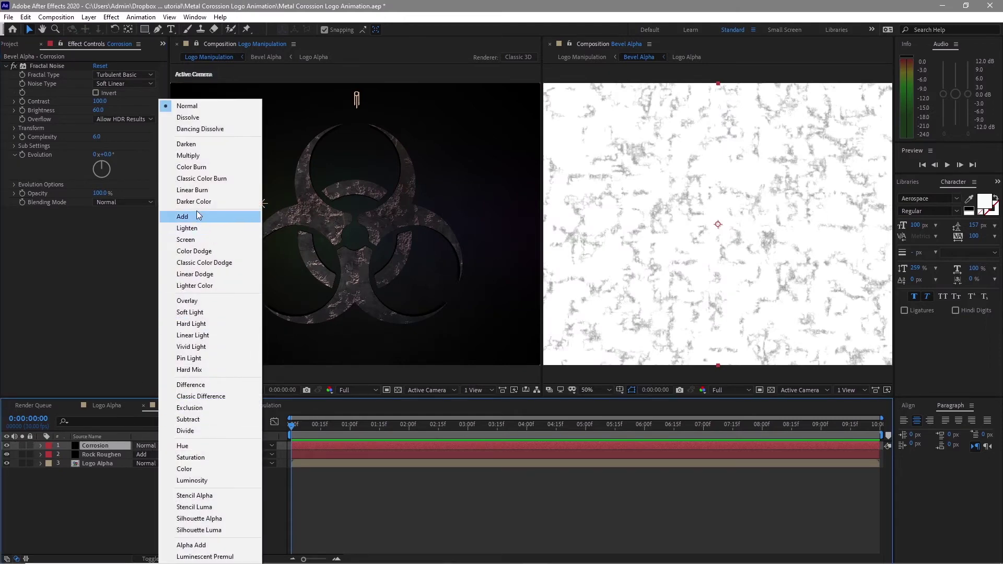
pyautogui.click(193, 156)
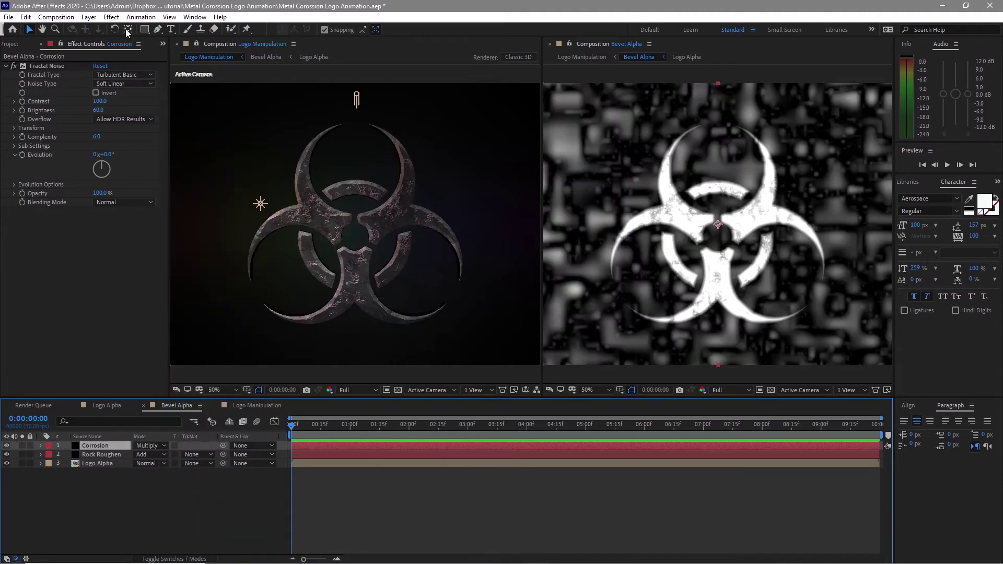
# - Apply a Curves effect to the Corrosion layer, pull its RGB curve down to darken the noise, and collapse both effects
pyautogui.click(111, 17)
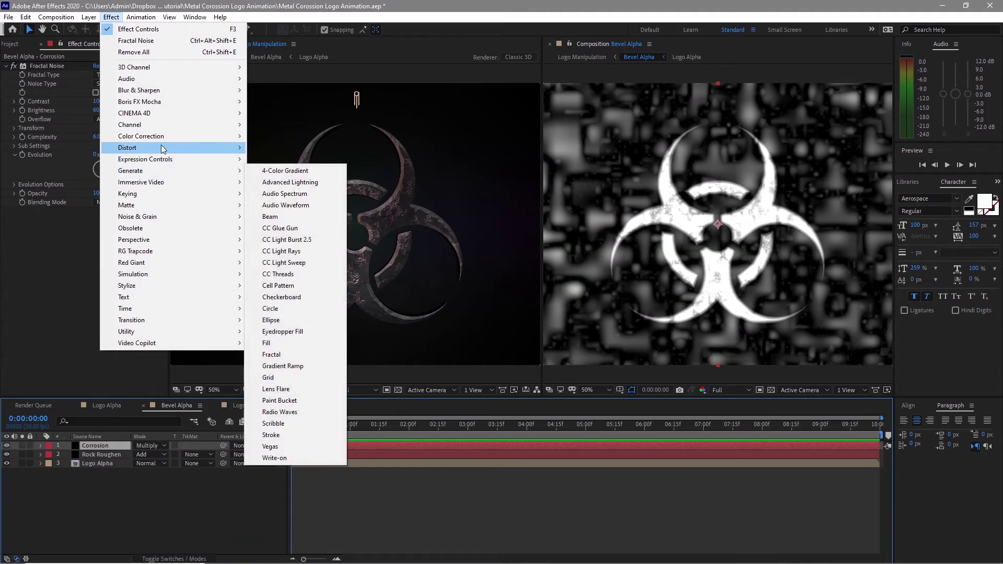
pyautogui.moveTo(165, 136)
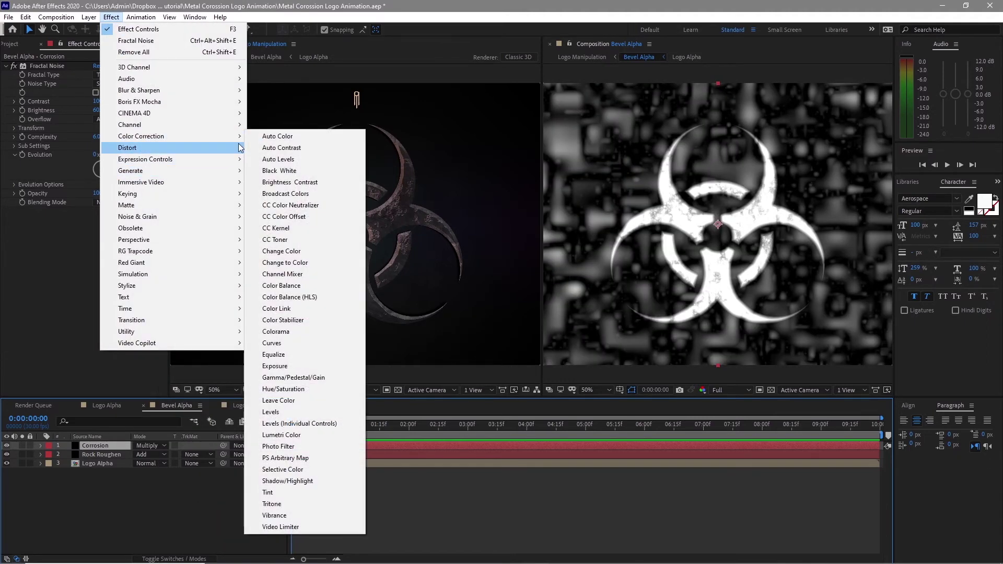
pyautogui.click(284, 343)
pyautogui.moveTo(88, 296); pyautogui.dragTo(92, 325)
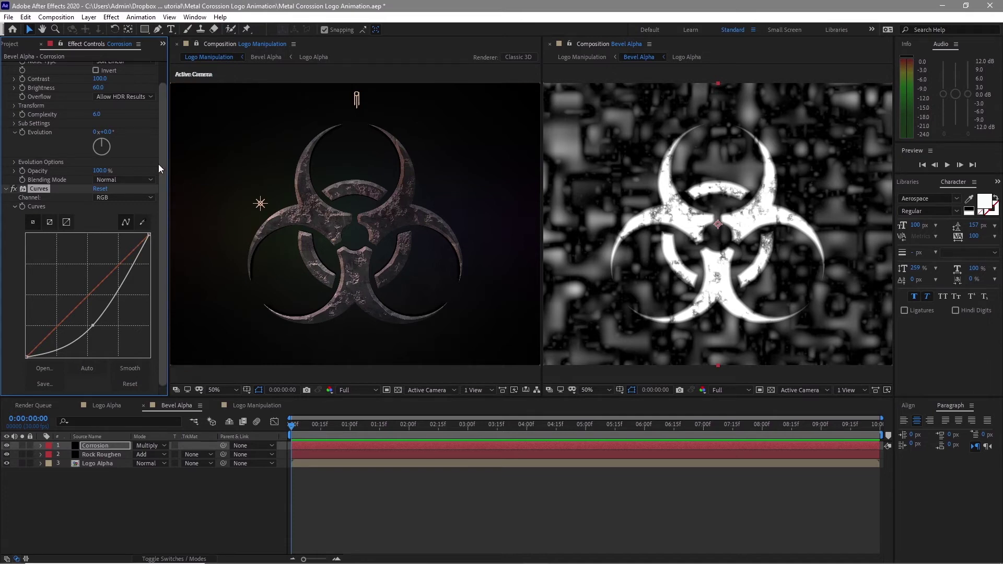
pyautogui.click(7, 189)
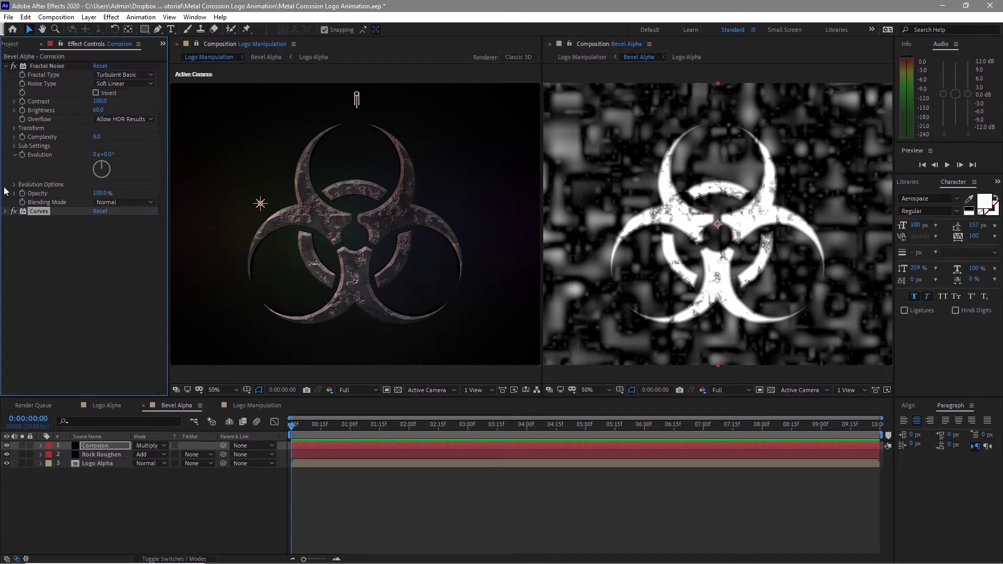
pyautogui.click(6, 67)
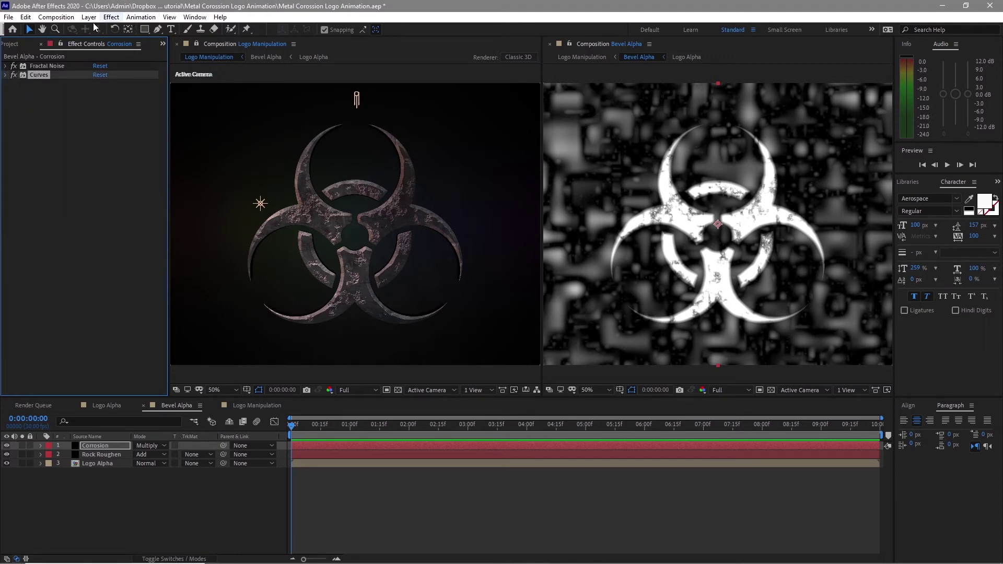
# - Apply a Block Dissolve effect to the Corrosion layer and keyframe its Transition Completion at 100% at 0 seconds
pyautogui.click(111, 17)
pyautogui.moveTo(131, 320)
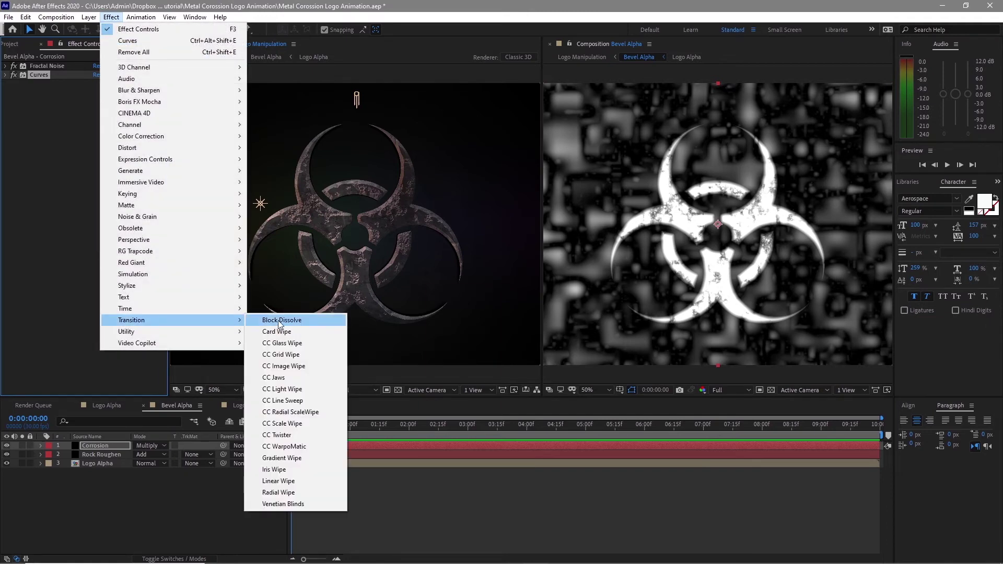
pyautogui.click(280, 323)
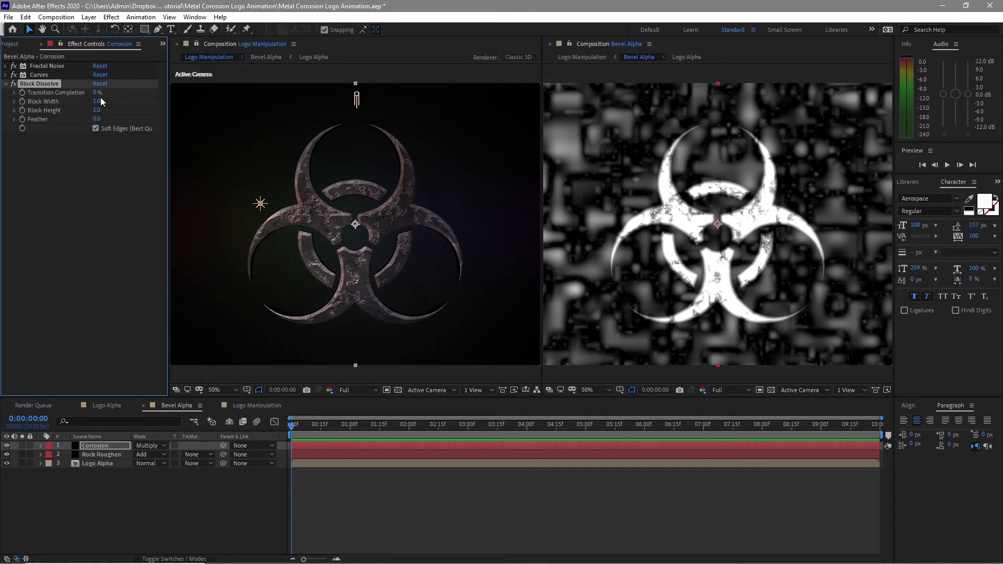
pyautogui.moveTo(96, 94); pyautogui.dragTo(171, 117)
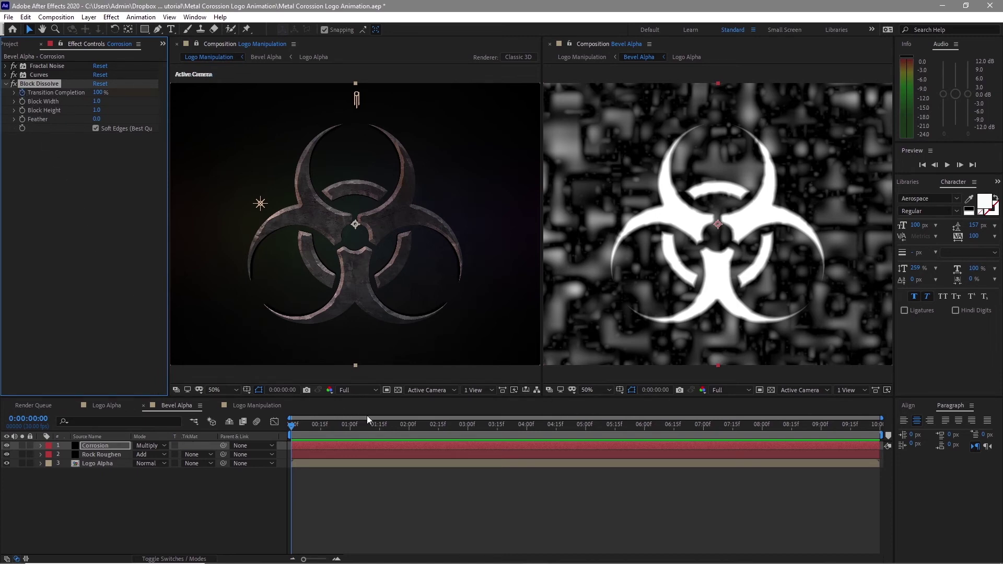
# - Keyframe the Block Dissolve's Transition Completion at 0% at 8 seconds and refresh the Logo Manipulation view
pyautogui.moveTo(290, 428); pyautogui.dragTo(761, 436)
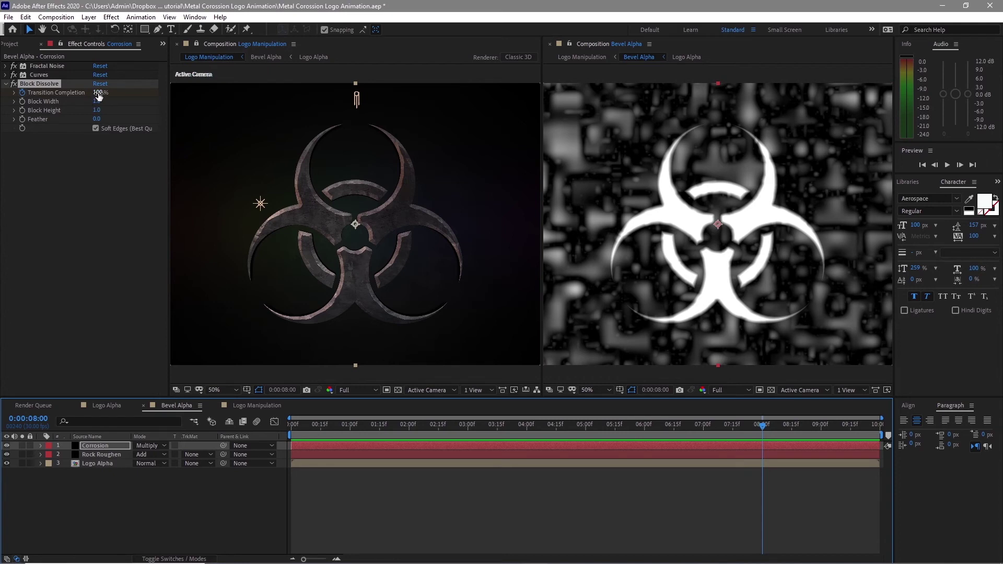
pyautogui.moveTo(99, 95); pyautogui.dragTo(49, 102)
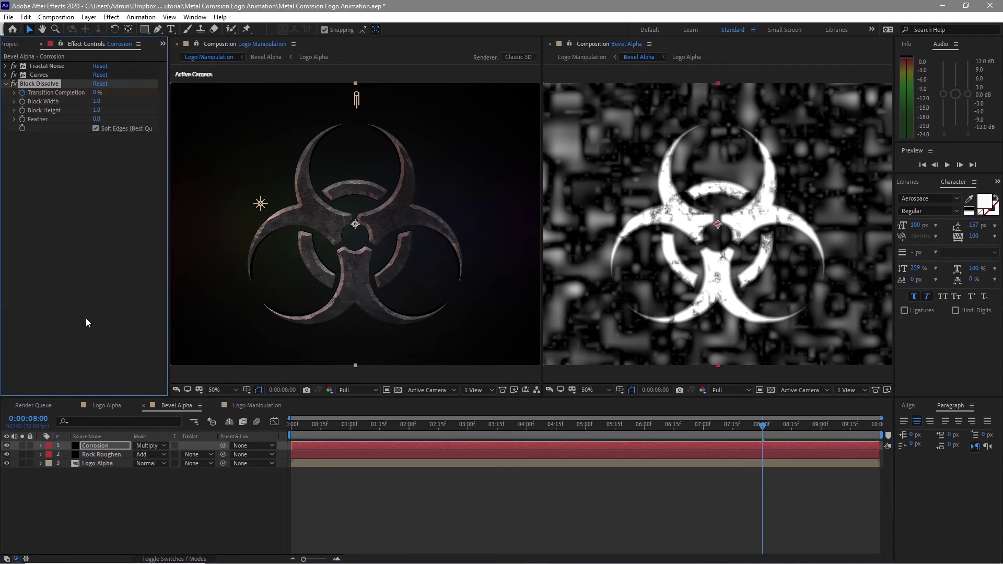
pyautogui.click(519, 337)
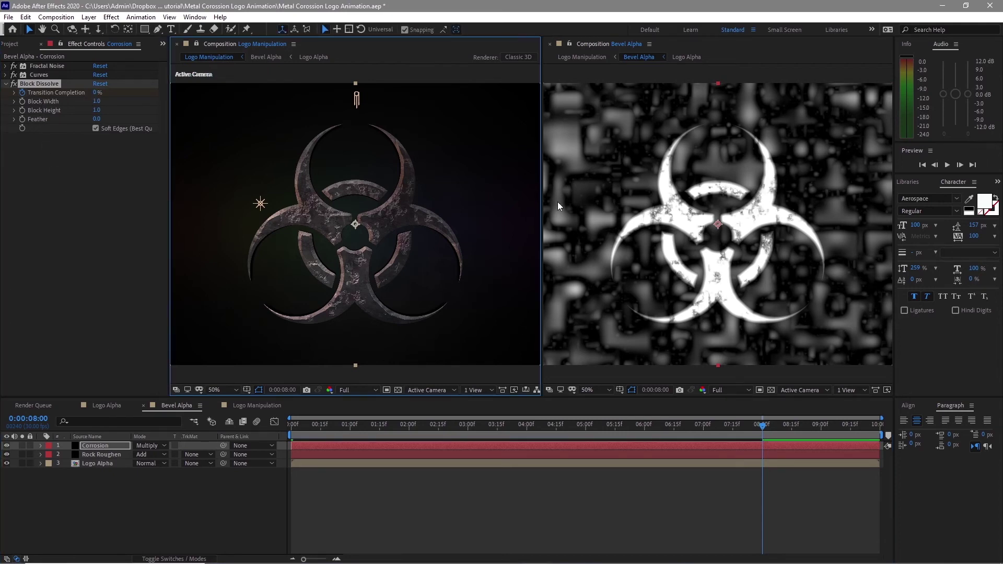
# - Close the Bevel Alpha viewer to return to the Logo Manipulation composition, and set its preview resolution to Half
pyautogui.click(550, 44)
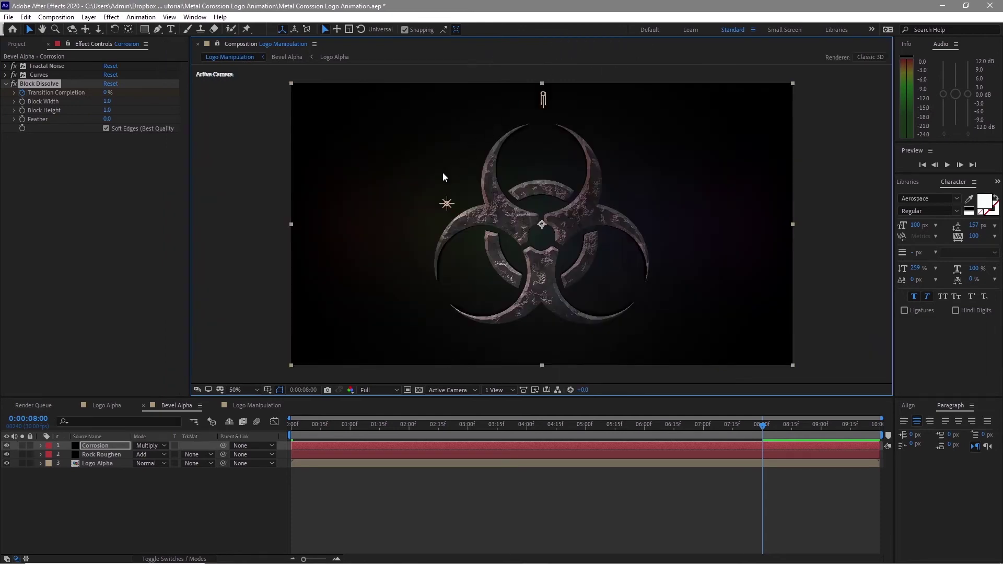
pyautogui.click(217, 45)
pyautogui.click(256, 406)
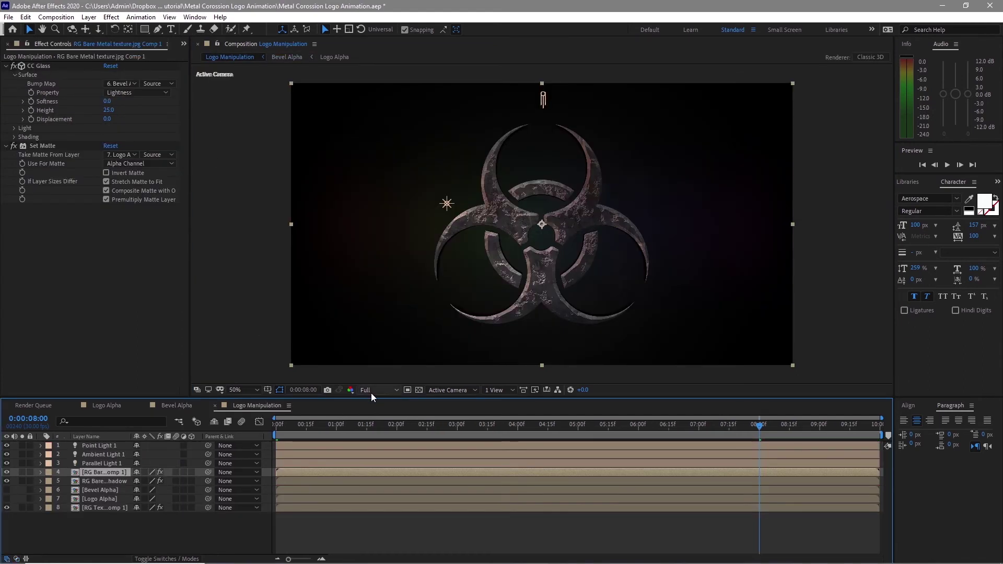
pyautogui.click(371, 391)
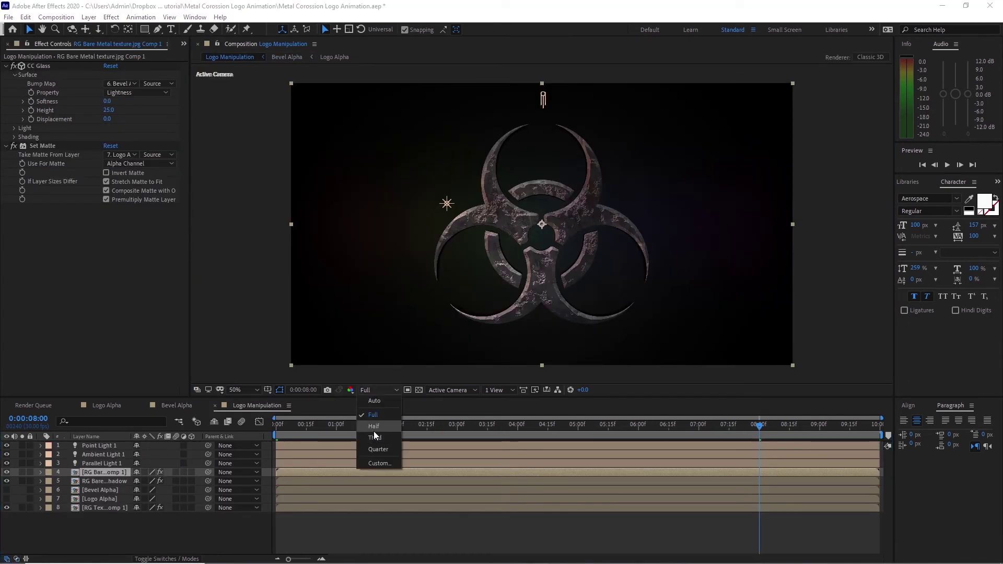
pyautogui.click(374, 428)
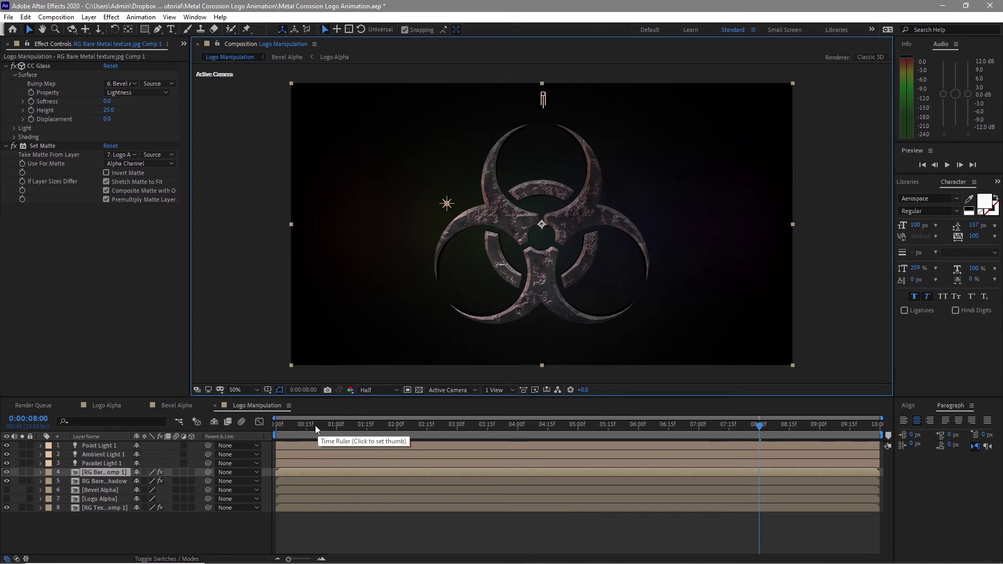
# - Preview the Logo Manipulation corrosion animation from 0 seconds, stopping playback just past 8 seconds
pyautogui.moveTo(311, 426); pyautogui.dragTo(276, 425)
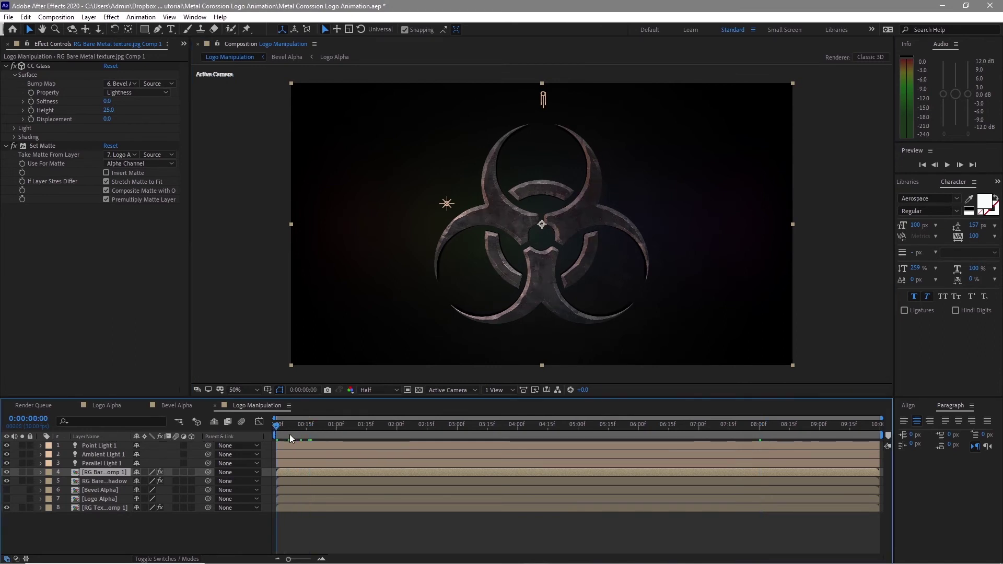
pyautogui.click(948, 165)
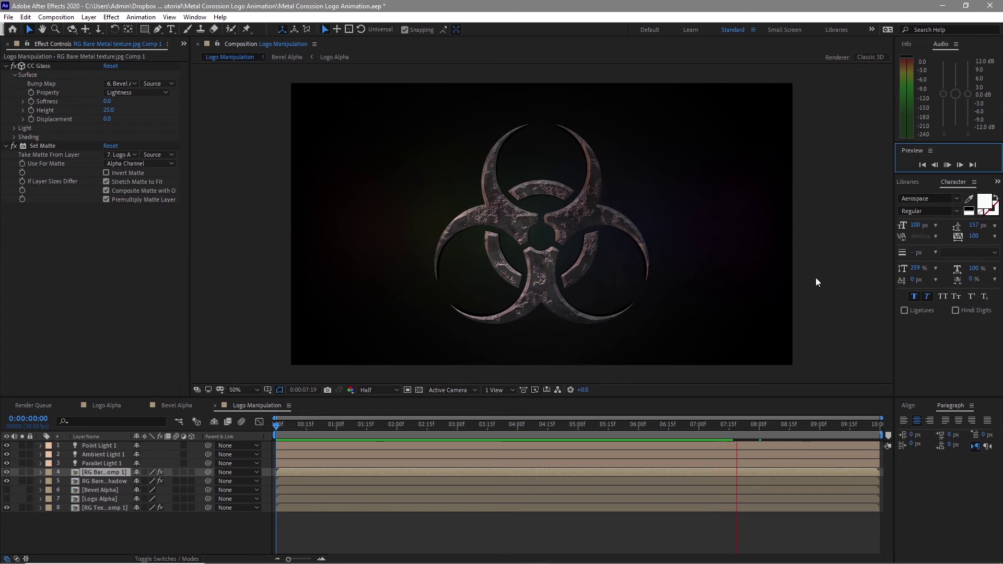
pyautogui.click(948, 164)
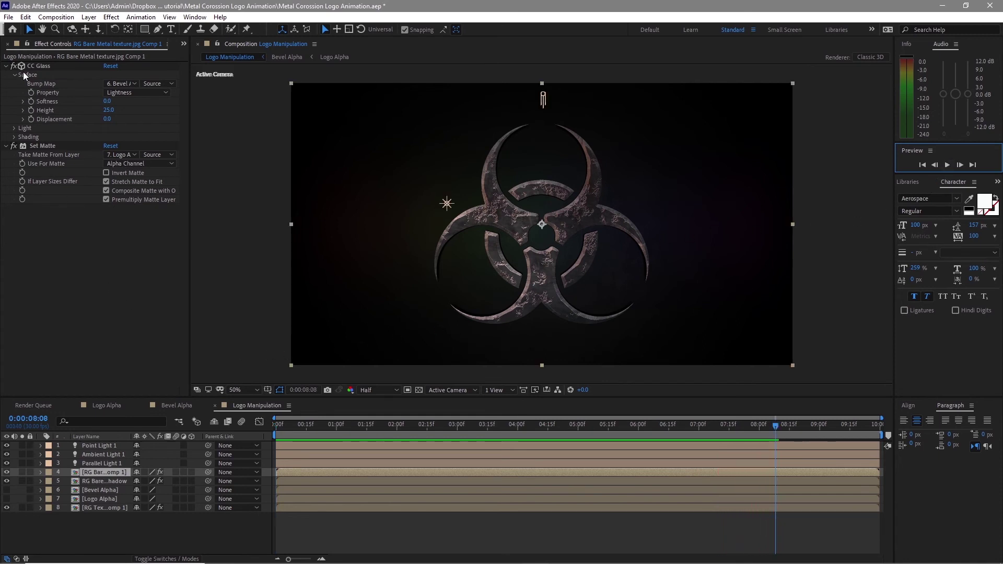
# - Import the Footage folder into the project's Assets folder and expand it to show its clips
pyautogui.click(184, 44)
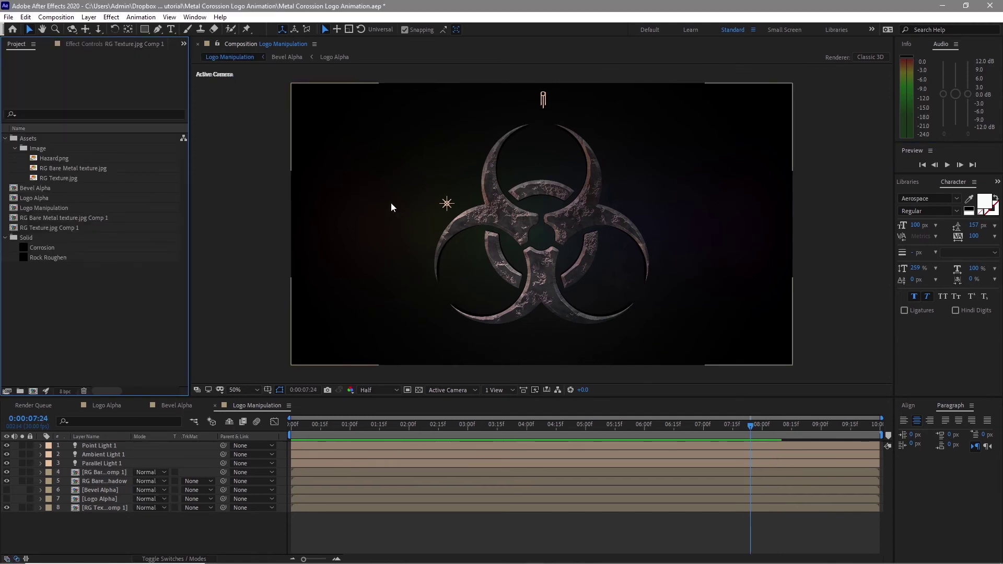
pyautogui.click(39, 138)
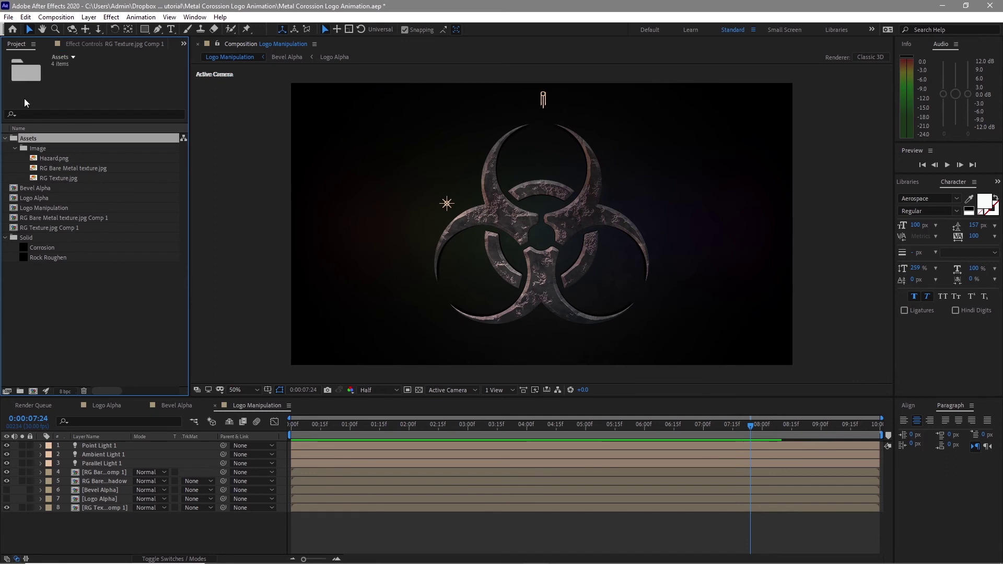
pyautogui.click(8, 18)
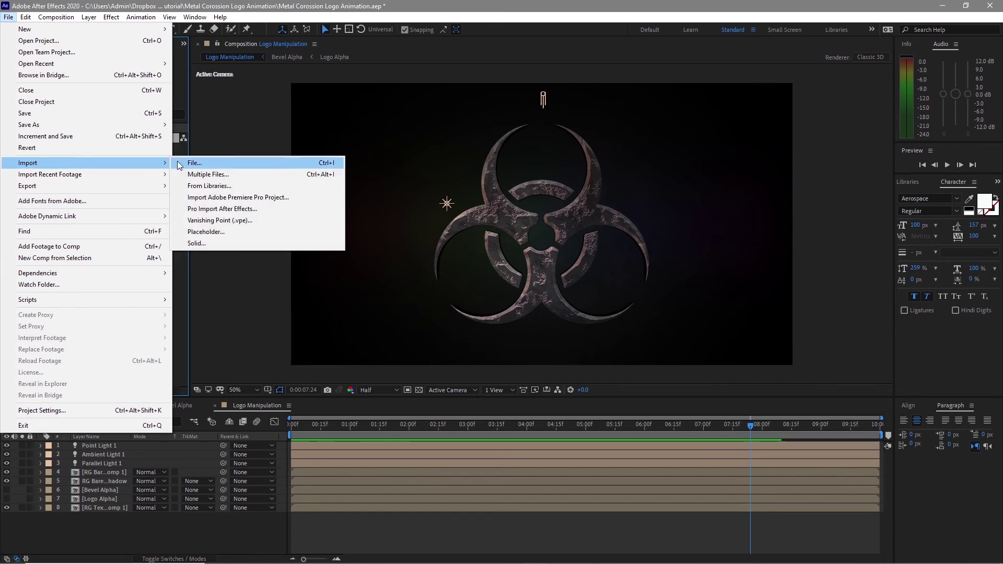
pyautogui.click(178, 162)
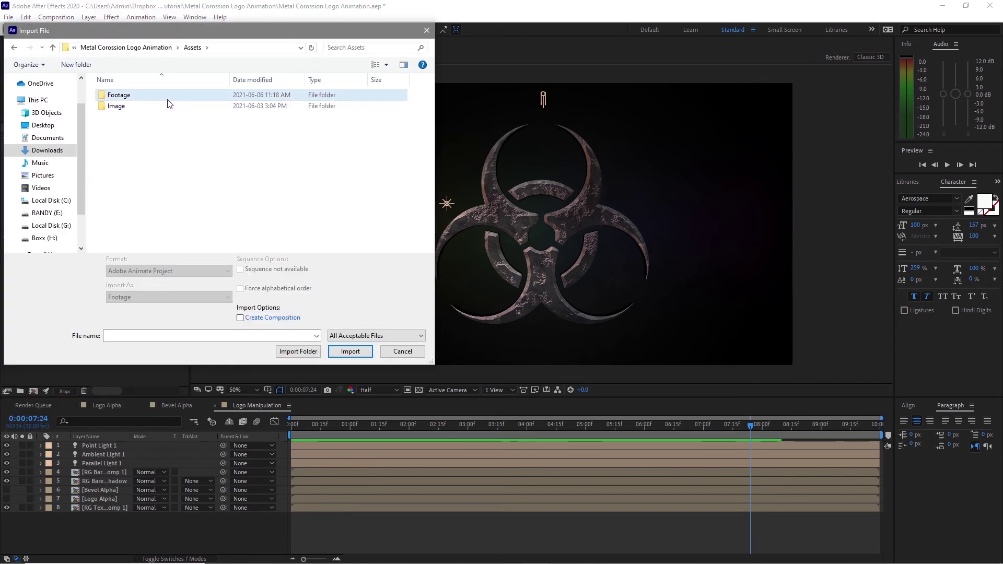
pyautogui.click(291, 352)
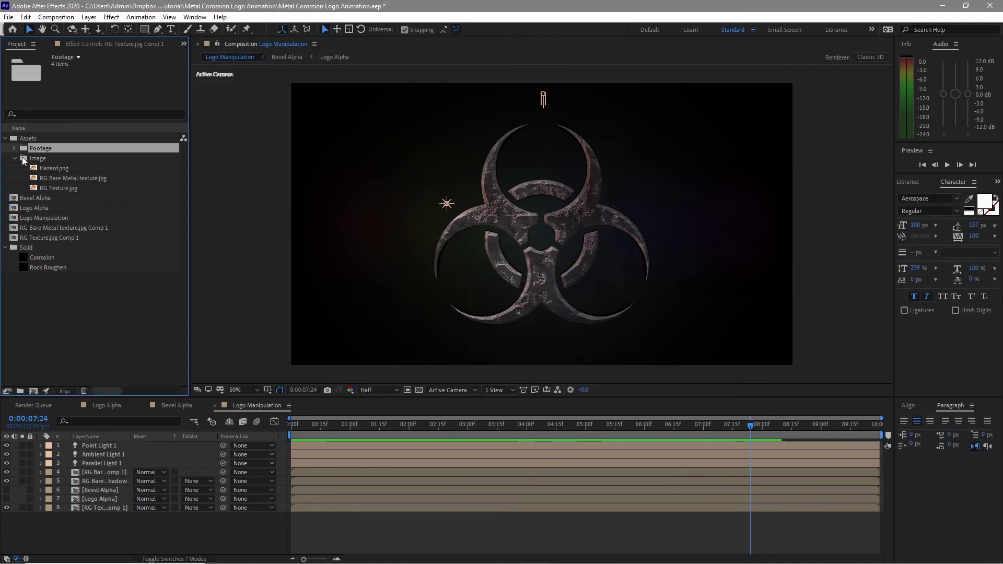
pyautogui.click(14, 148)
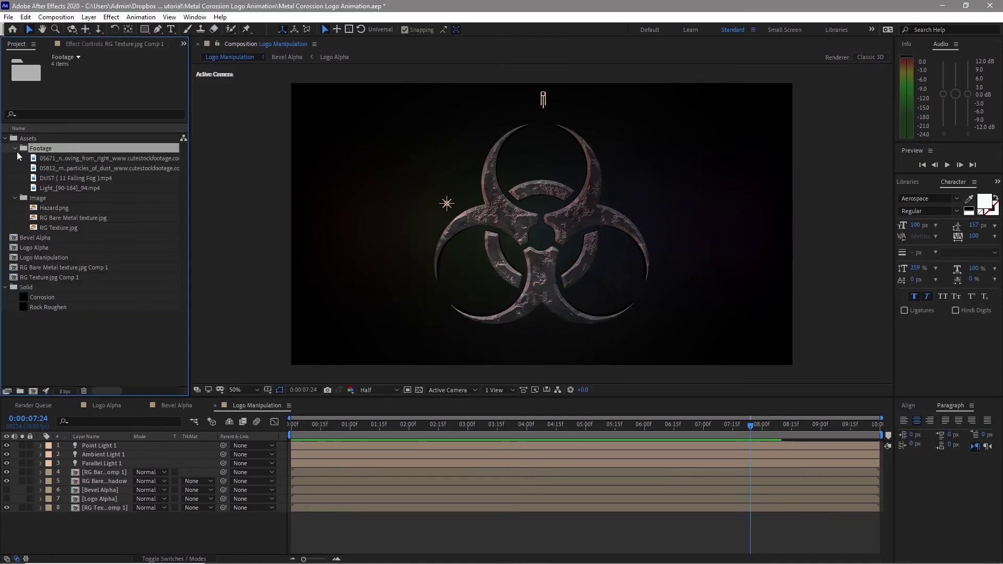
# - Add the four Footage clips above all layers in the Logo Manipulation composition and set their blending mode to Add
pyautogui.moveTo(17, 155); pyautogui.dragTo(131, 460)
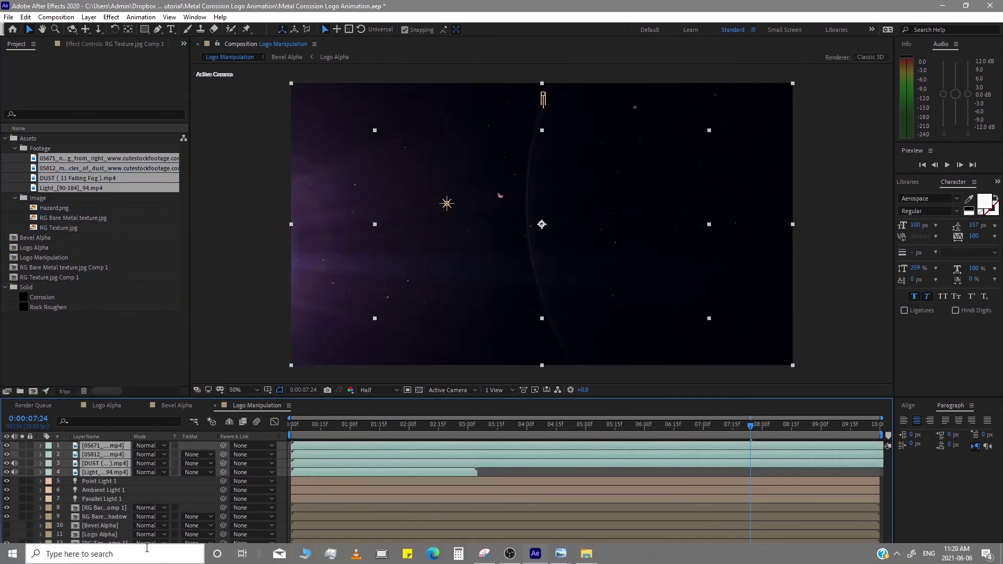
pyautogui.click(143, 450)
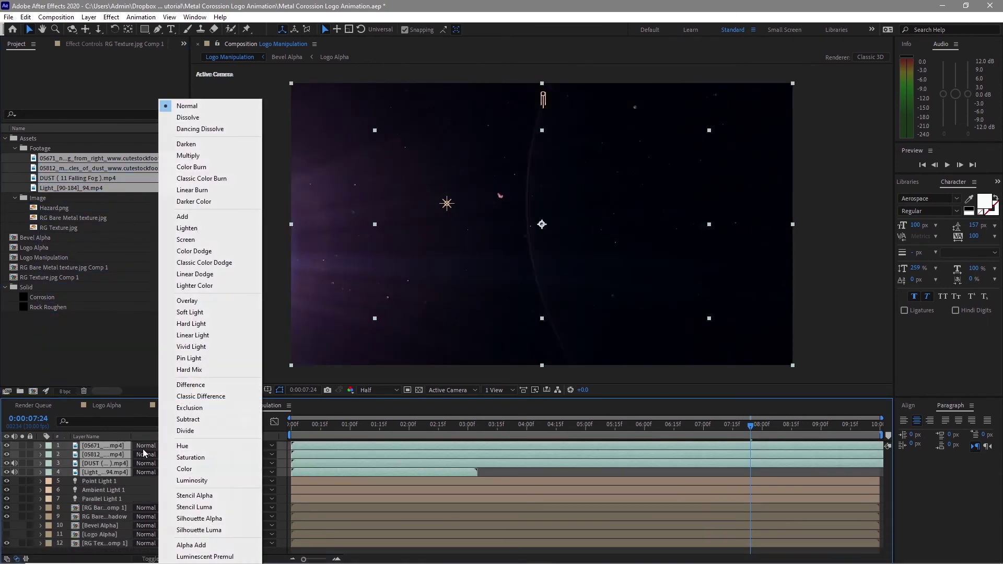
pyautogui.click(178, 220)
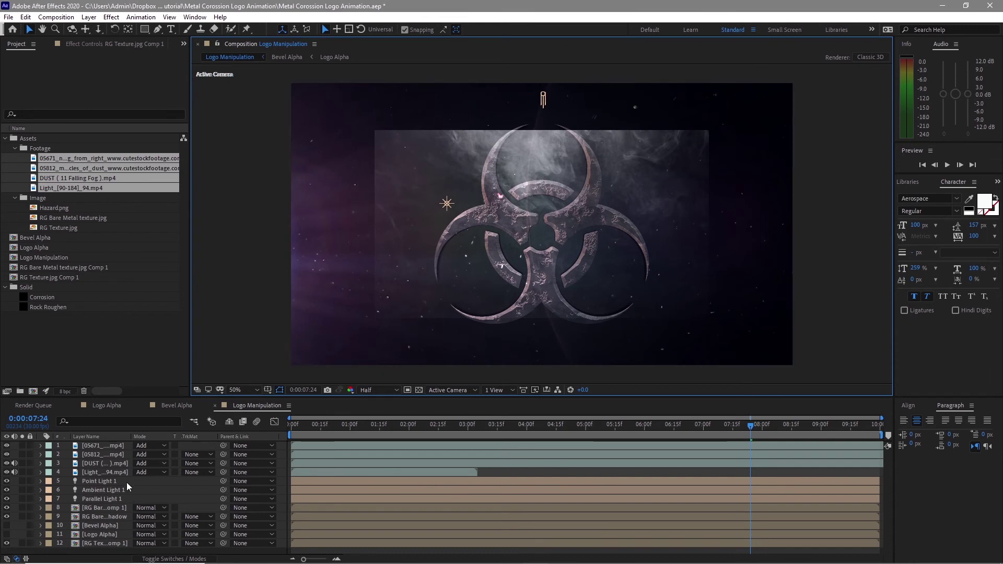
# - Fit the DUST falling fog layer to the composition and set its opacity to 50%
pyautogui.click(97, 472)
pyautogui.click(98, 462)
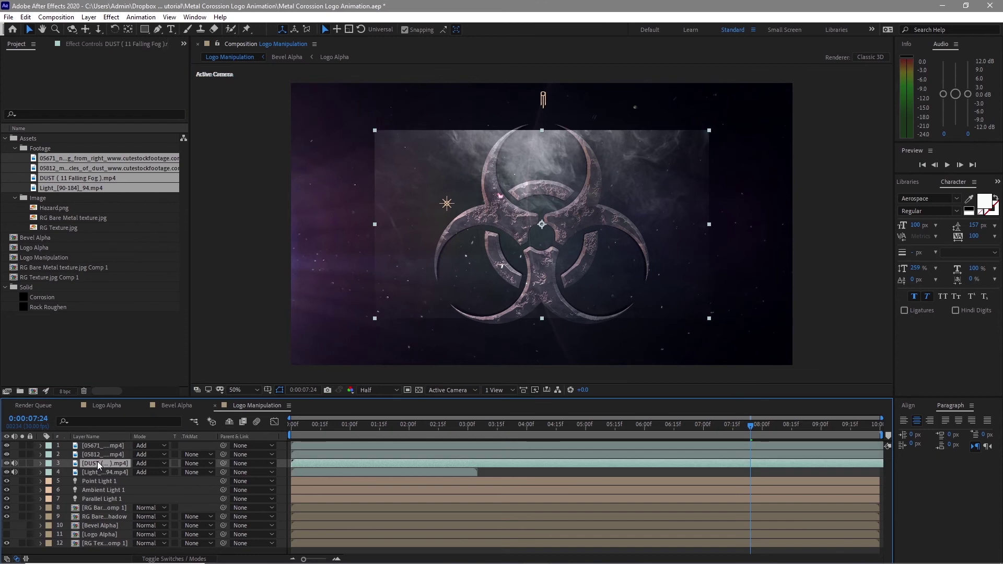
pyautogui.rightClick(99, 466)
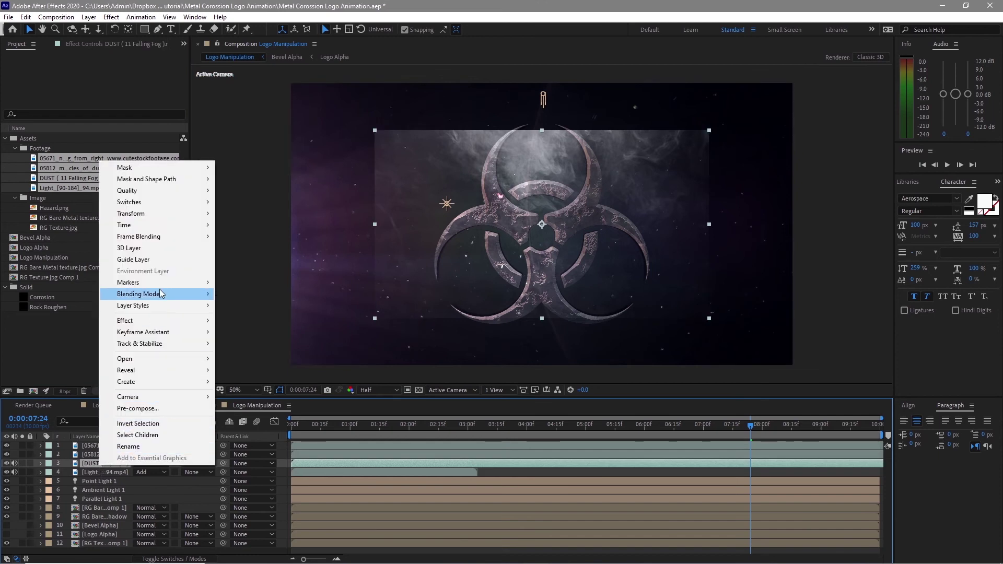
pyautogui.moveTo(194, 216)
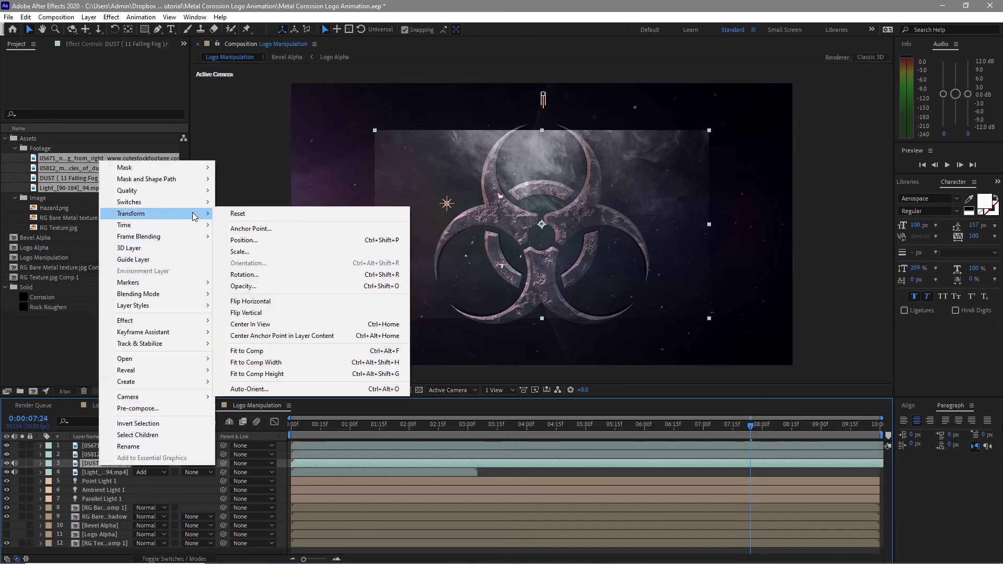
pyautogui.click(255, 351)
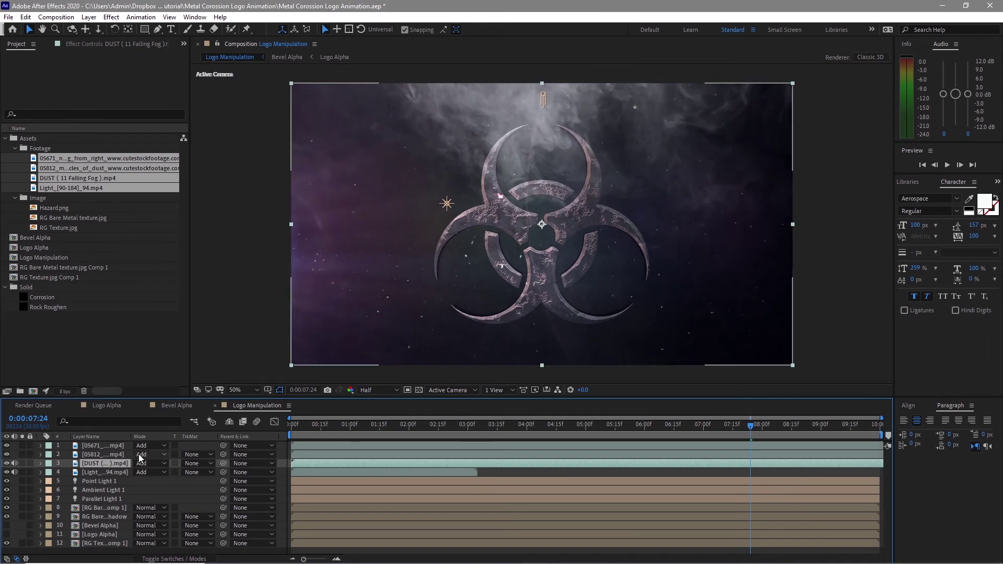
pyautogui.press('t')
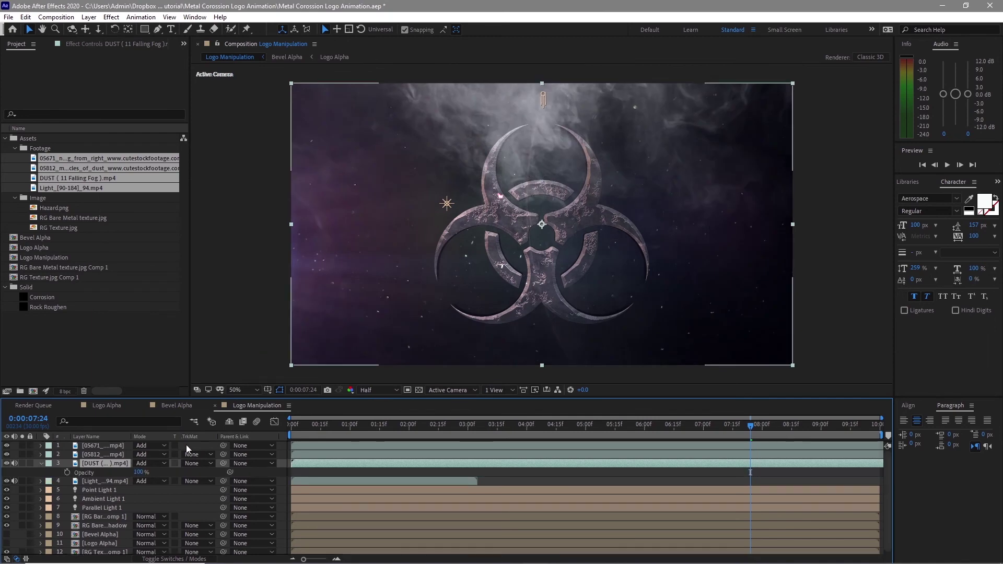
pyautogui.click(138, 472)
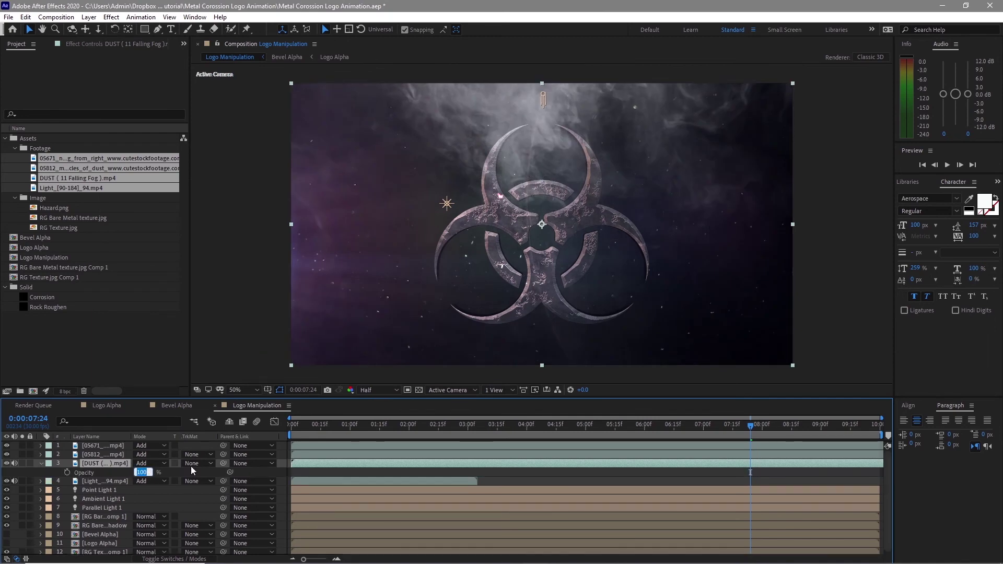
pyautogui.write('50')
pyautogui.press('Return')
# - Set the 05812 dust particles layer's opacity to 50% and preview the composition
pyautogui.click(10, 455)
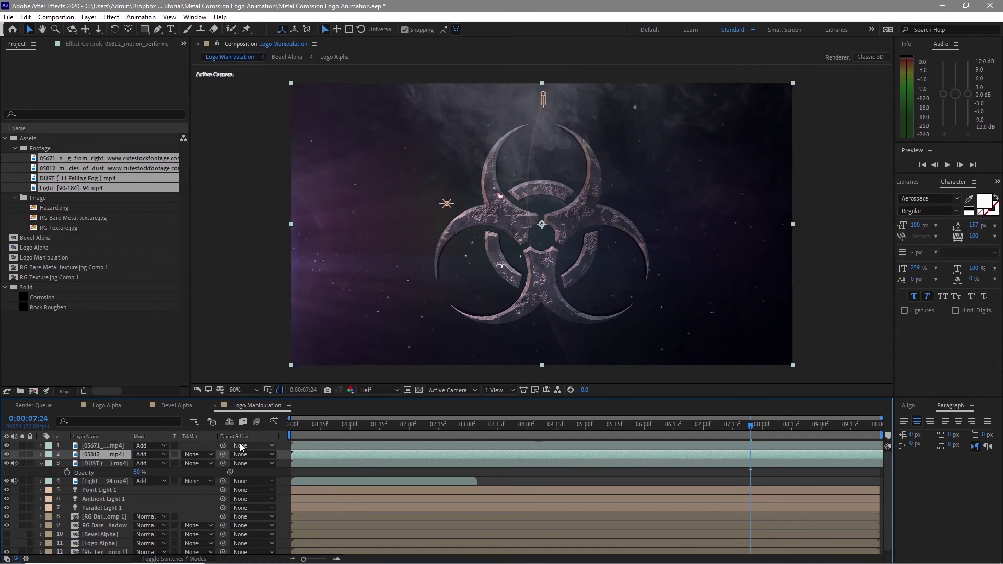
pyautogui.press('t')
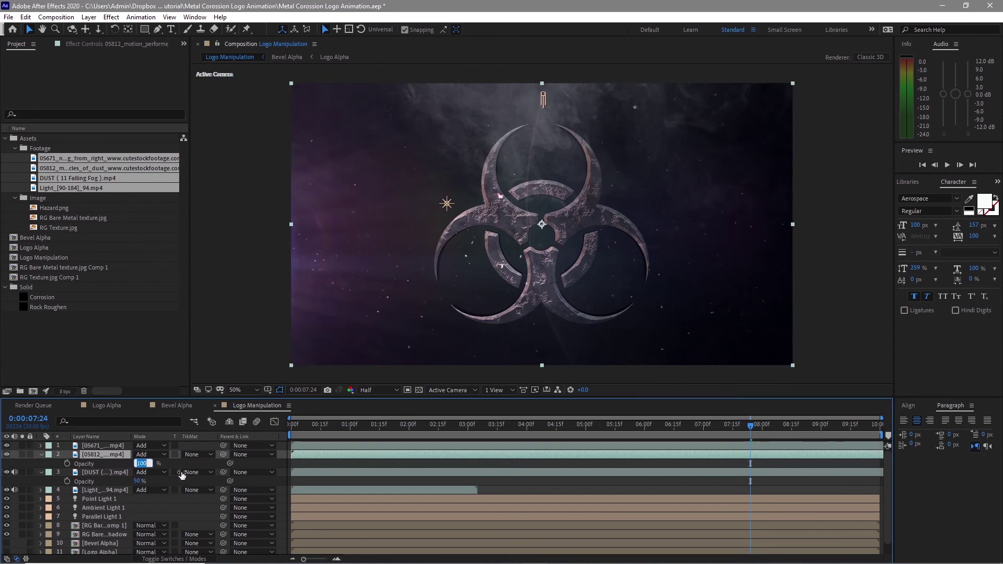
pyautogui.write('50')
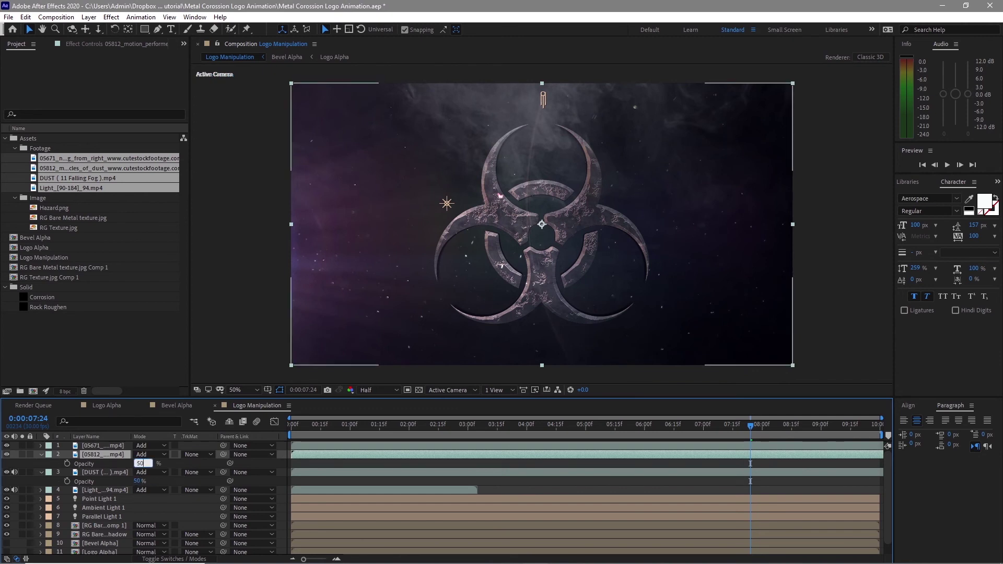
pyautogui.press('Return')
pyautogui.click(947, 165)
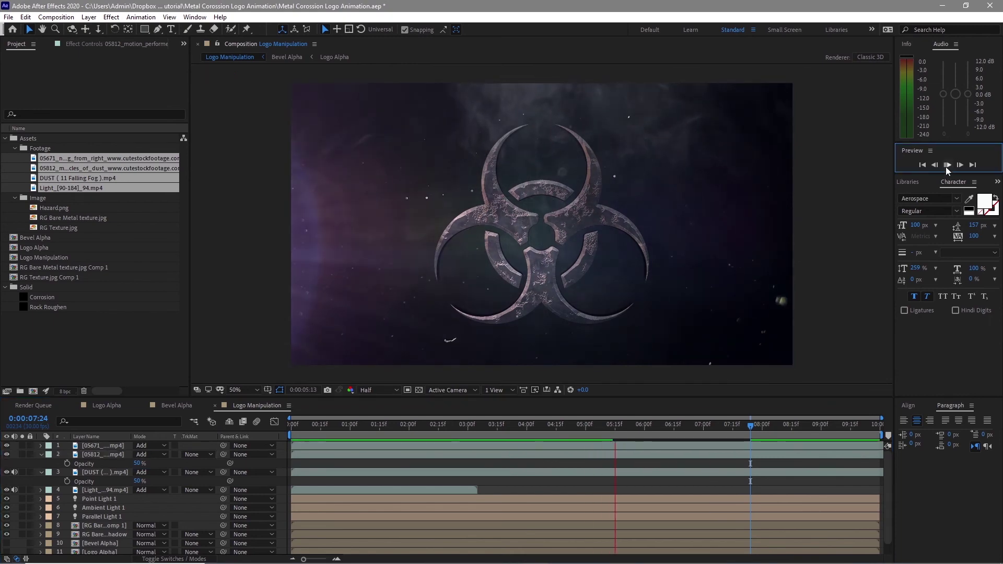
# - Enable time remapping on the Light clip, extend the layer and its last keyframe to about the composition's end, and preview the animation
pyautogui.click(432, 491)
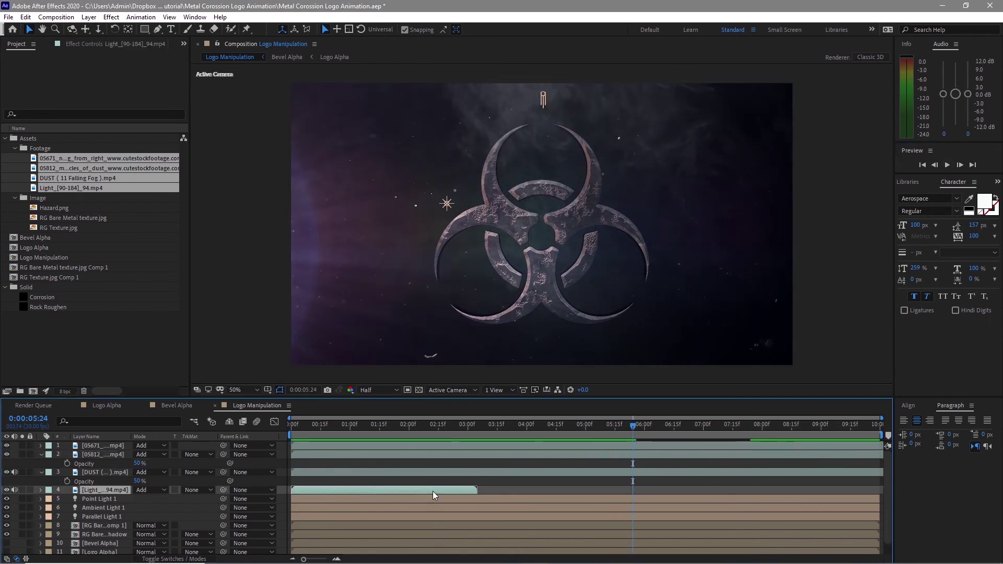
pyautogui.rightClick(432, 491)
pyautogui.moveTo(497, 251)
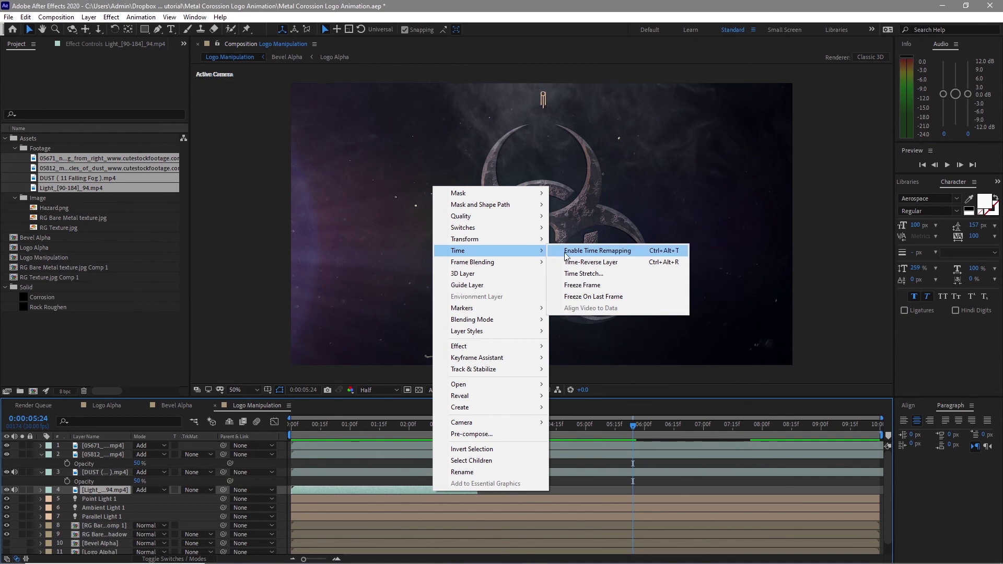
pyautogui.click(580, 249)
pyautogui.moveTo(482, 517); pyautogui.dragTo(869, 490)
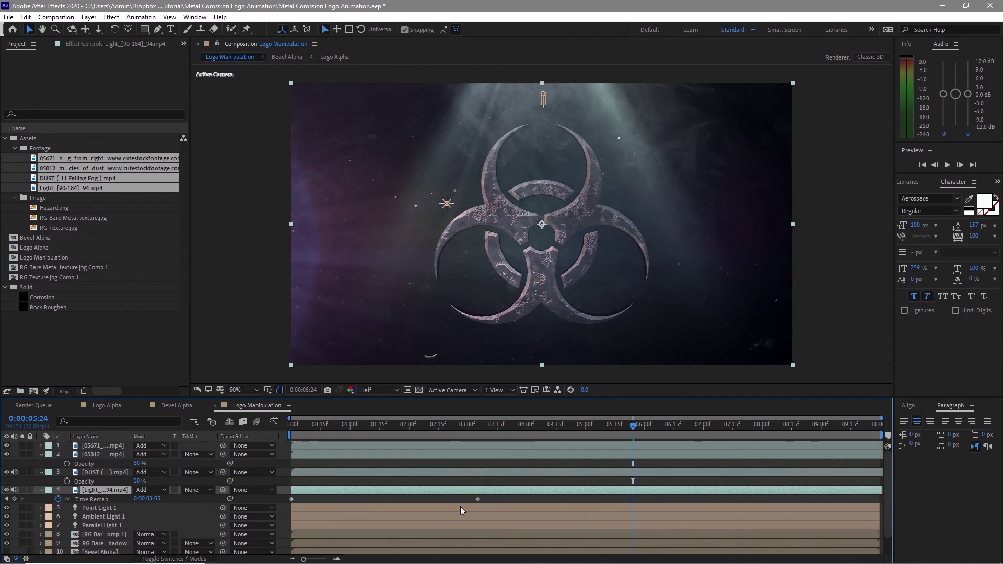
pyautogui.moveTo(477, 499); pyautogui.dragTo(734, 504)
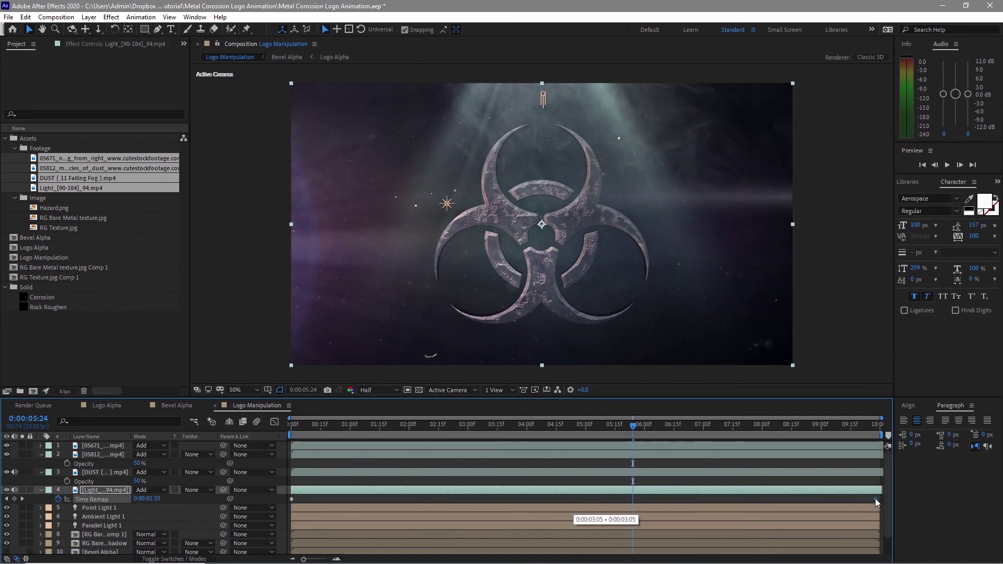
pyautogui.moveTo(876, 500); pyautogui.dragTo(877, 500)
pyautogui.click(947, 165)
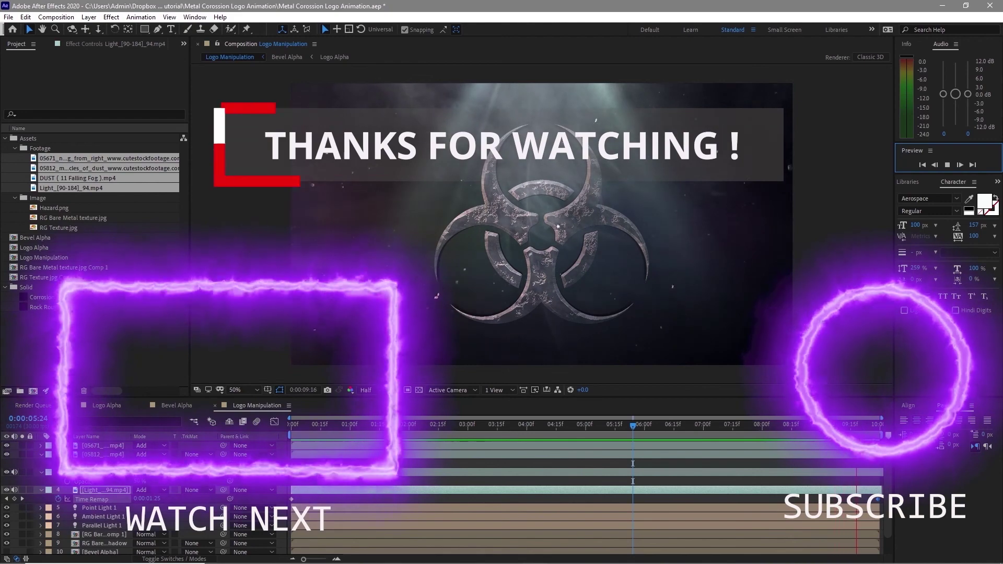
pyautogui.moveTo(632, 555)
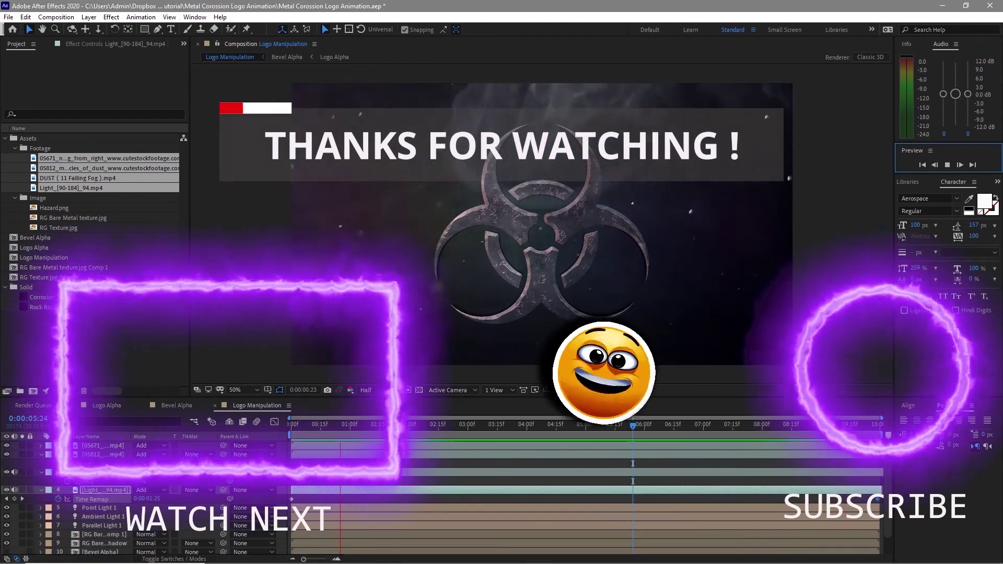